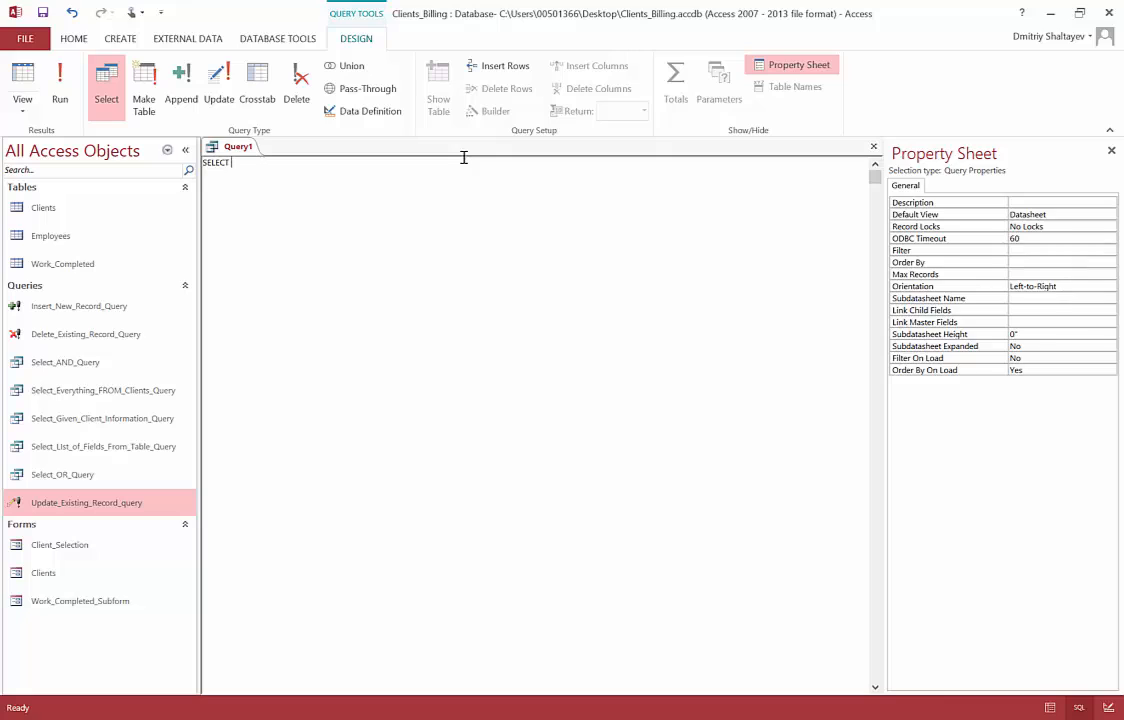
Step: Add Clients.Client_Name, Clients.Street, Clients.City, Clients.State and Clients.ZIP to the query's SELECT field list, matching the billing statement's client block
type("Client_Name")
type("Clients..")
key("End")
type(",")
left_click(608, 718)
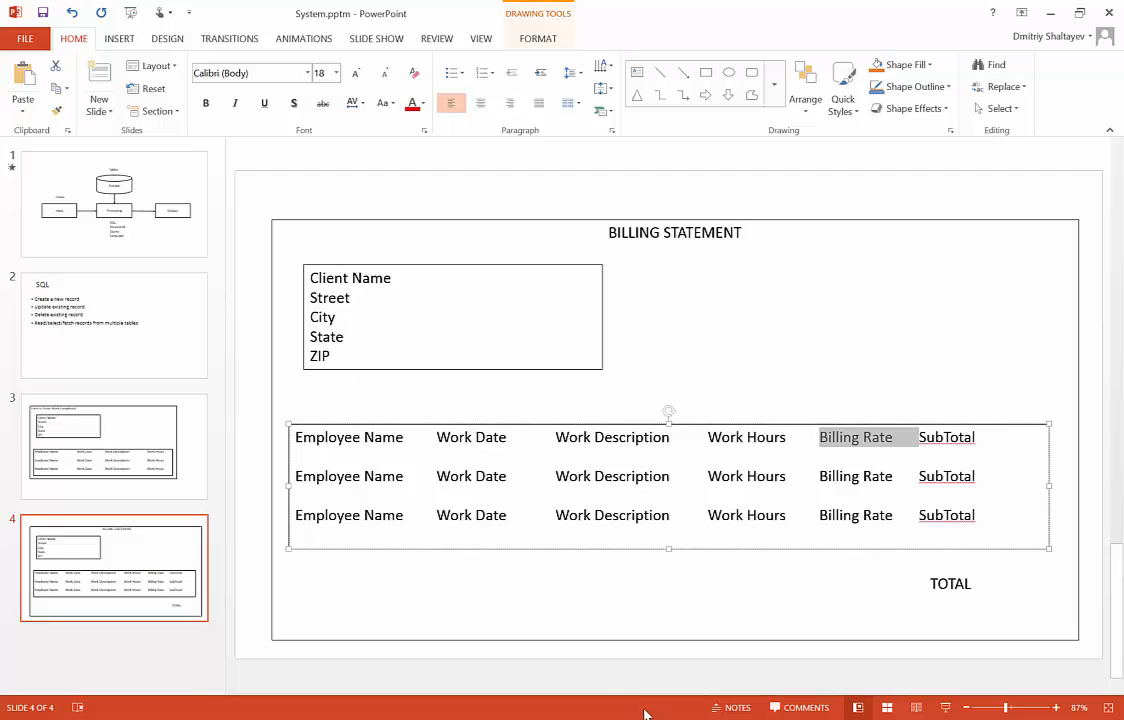
left_click(560, 718)
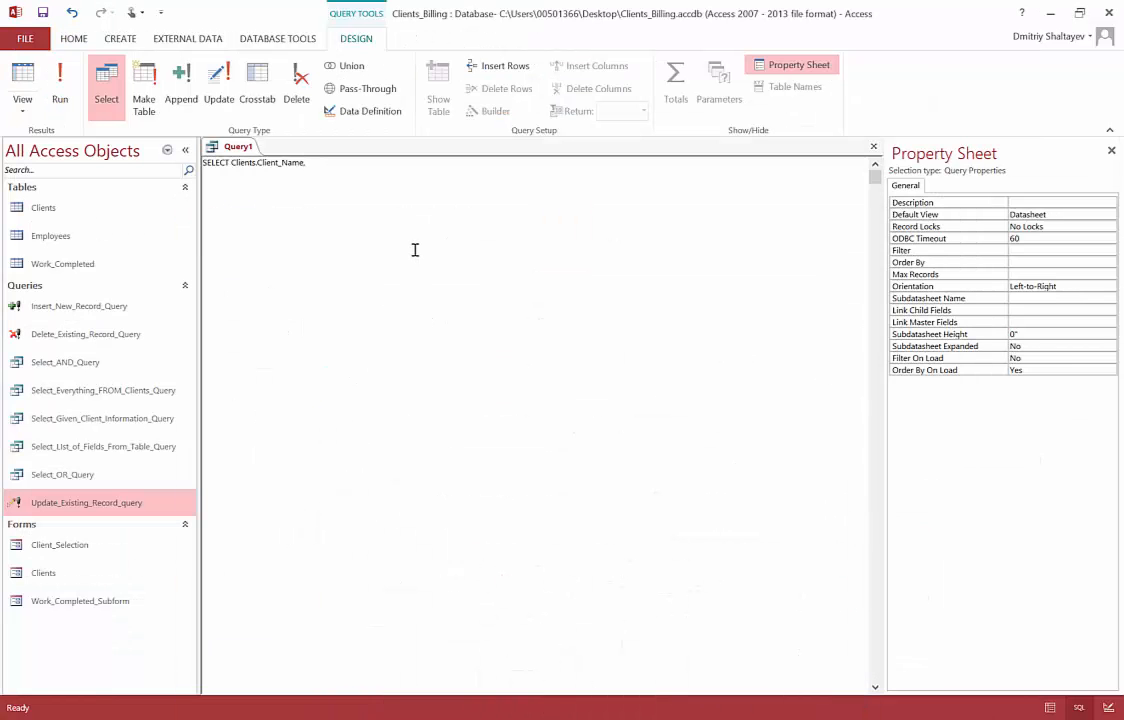
type("Clients.Street, Clients.City, ")
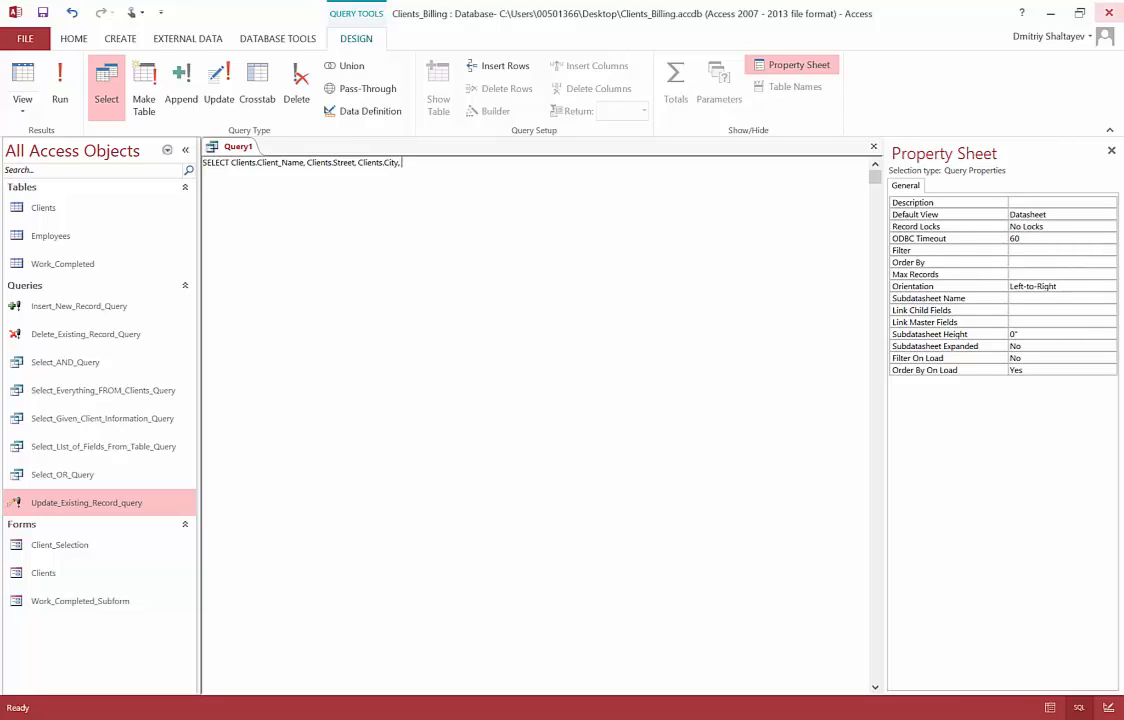
type("Clients.State, Clients.ZIP")
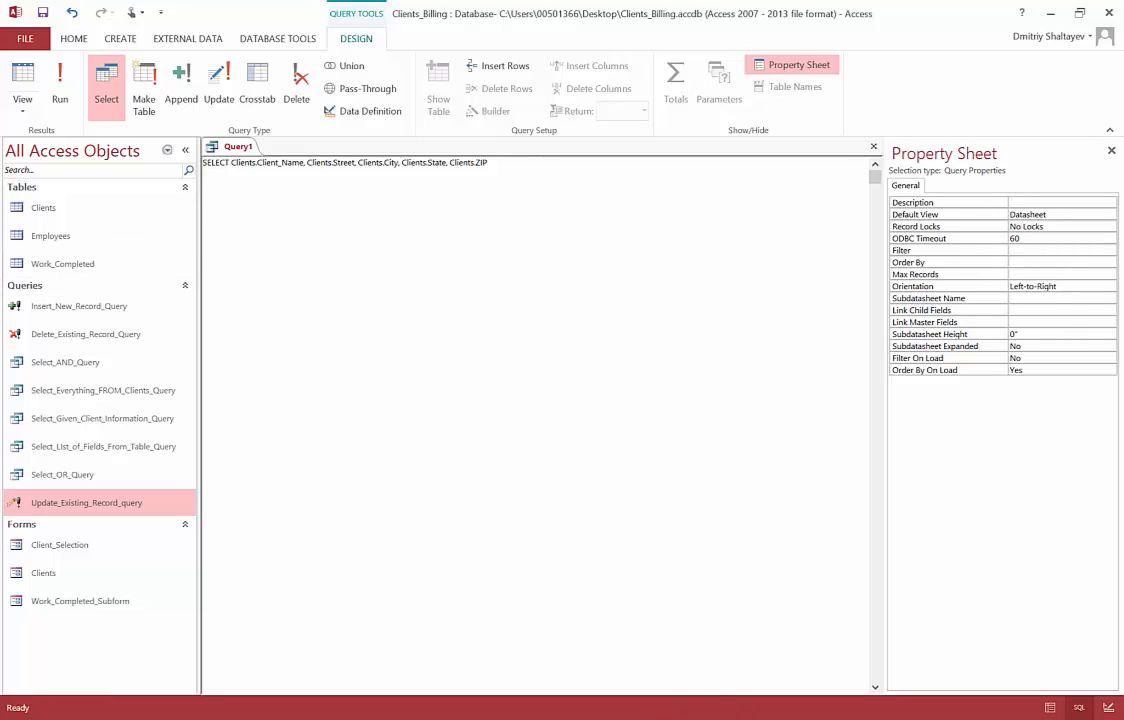
Step: Continue the SELECT list on a new line with Work_Completed.Work_Date and Work_Completed.Work_Description, checking the field names in the Work_Completed table
mouse_move(626, 712)
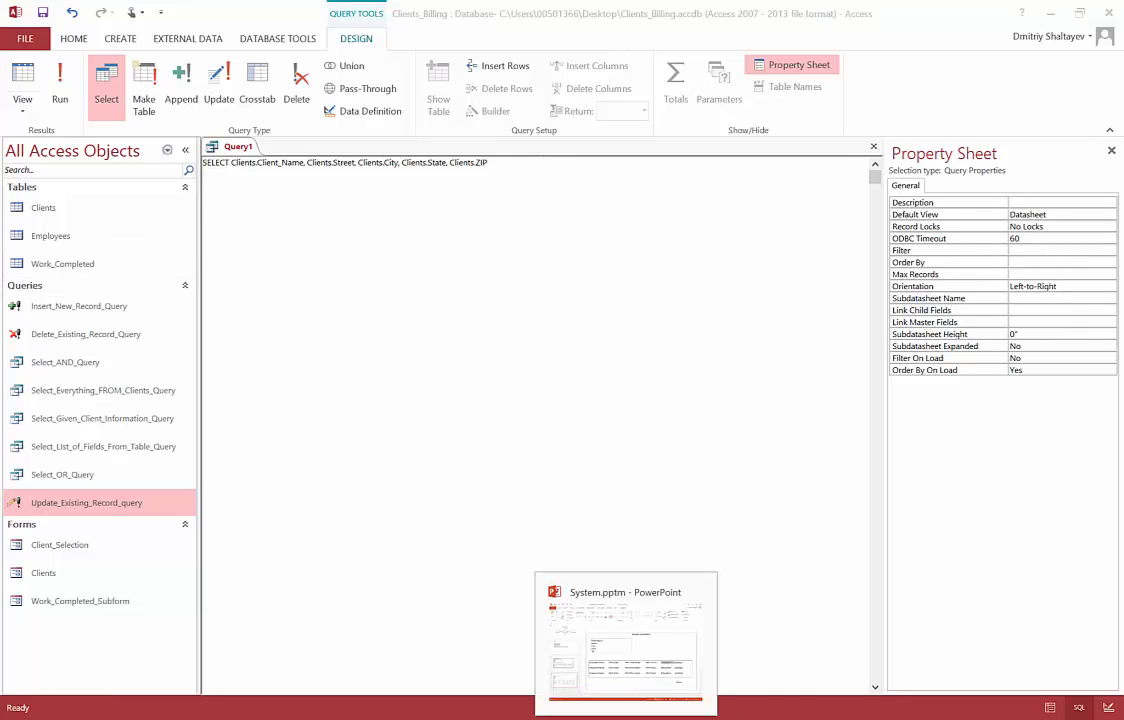
left_click(567, 623)
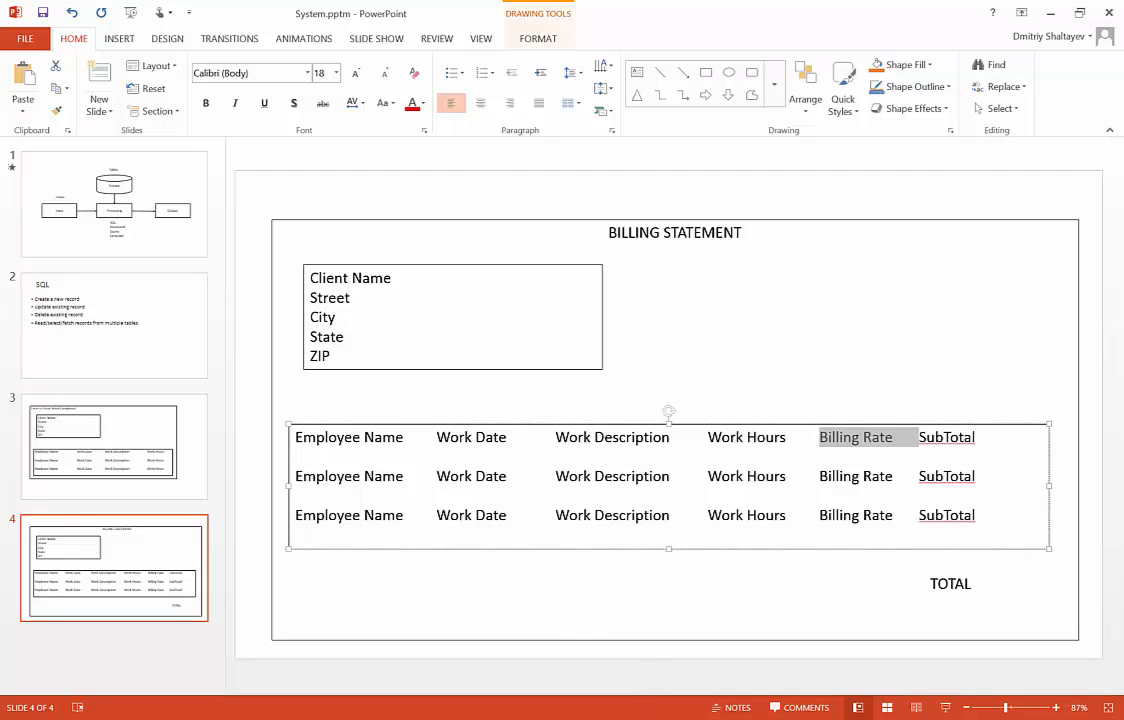
left_click(606, 718)
type(",")
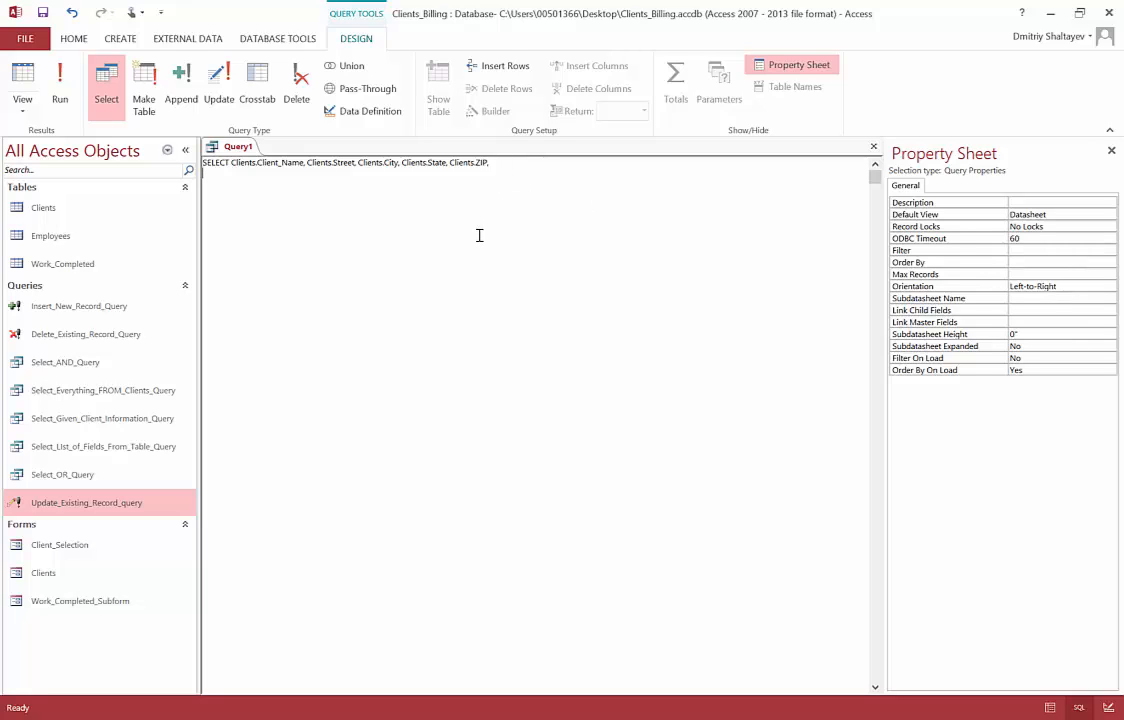
key("Return")
type("Work_Completed.")
key("alt+Tab")
double_click(70, 268)
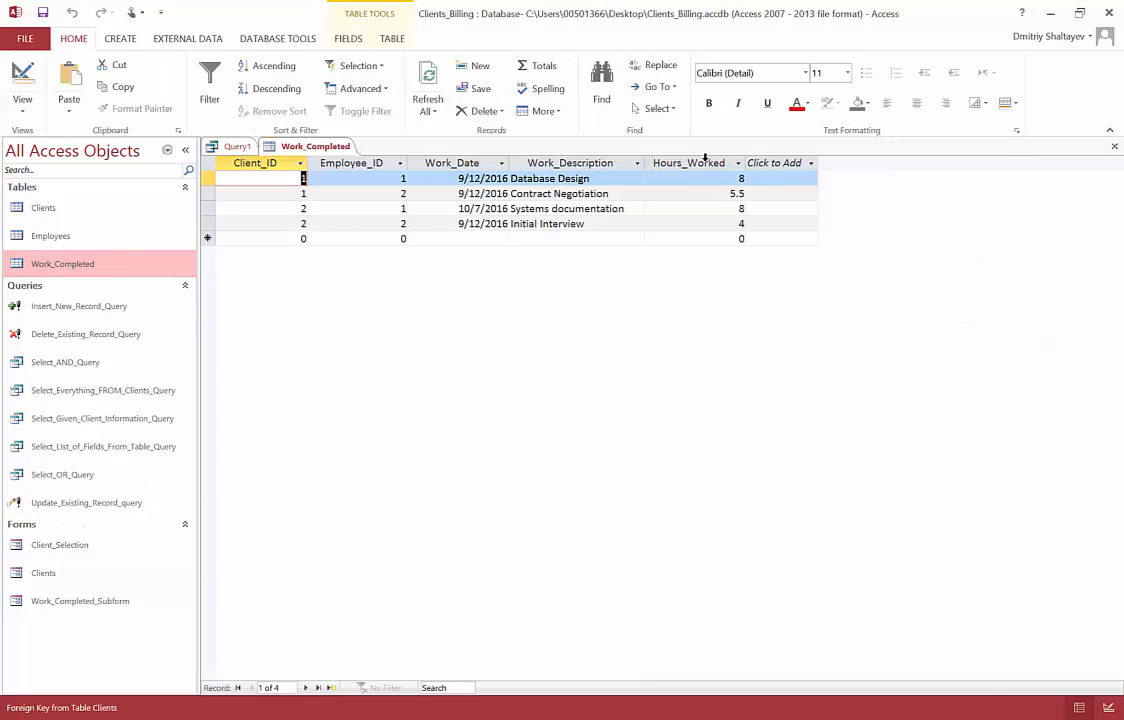
left_click(241, 149)
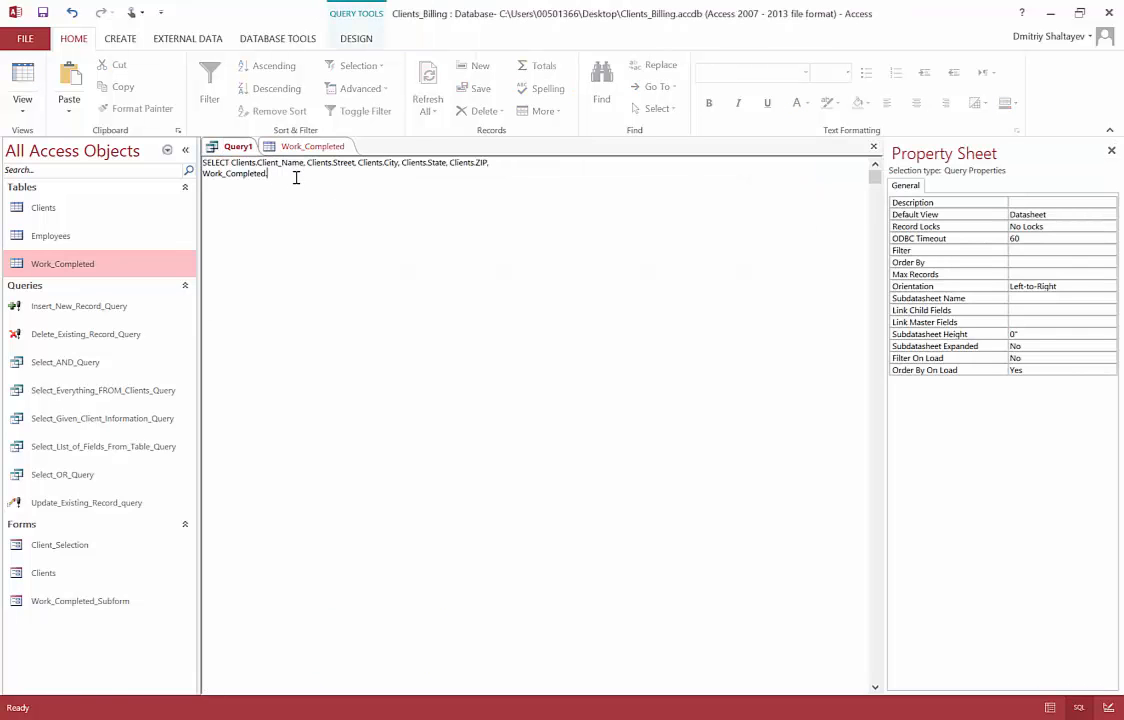
type("Work_Date, Work_Completed.Work_Description, ")
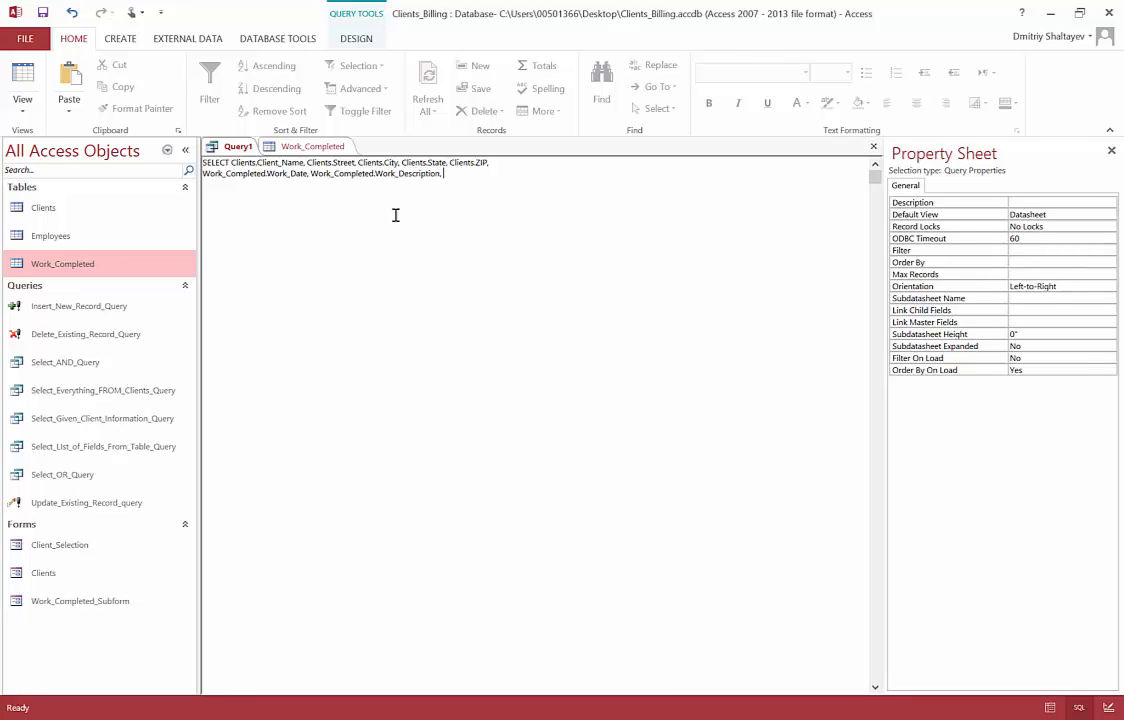
Step: Add Work_Completed.Hours_Worked as the last field of the SELECT list
type("Work_Completed.HOurs")
key("Left")
key("BackSpace")
type("o")
key("End")
type("Worked")
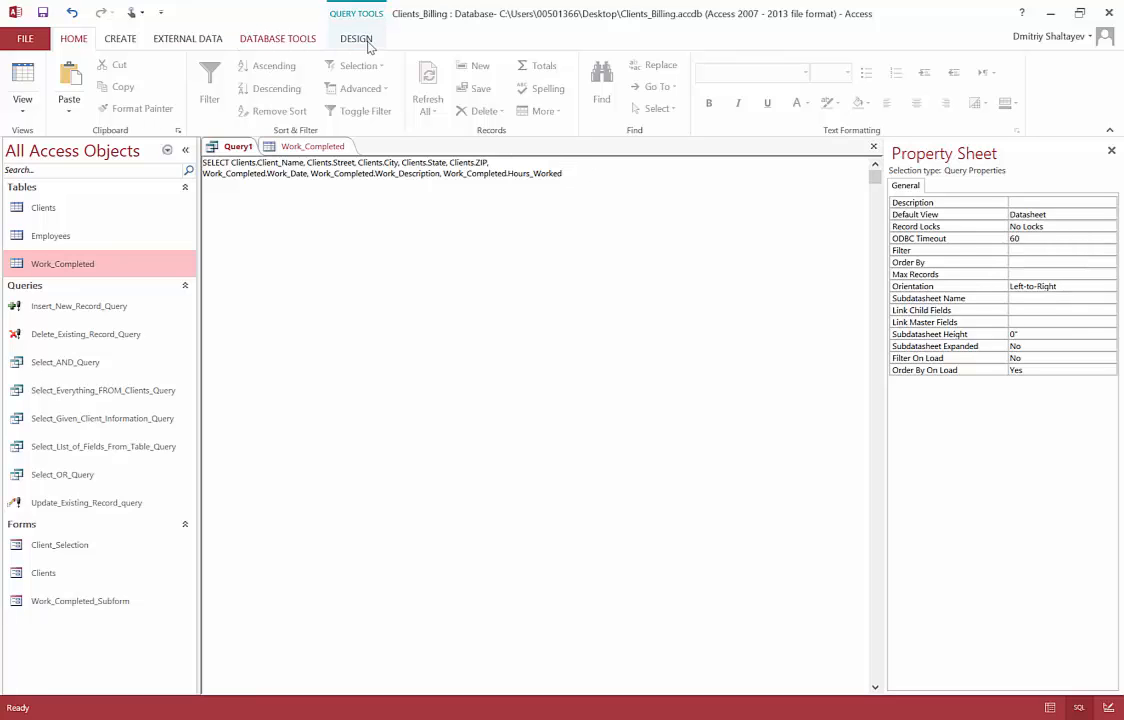
Step: Examine how the Clients and Work_Completed tables are linked in the database relationships, then return to the query
left_click(284, 40)
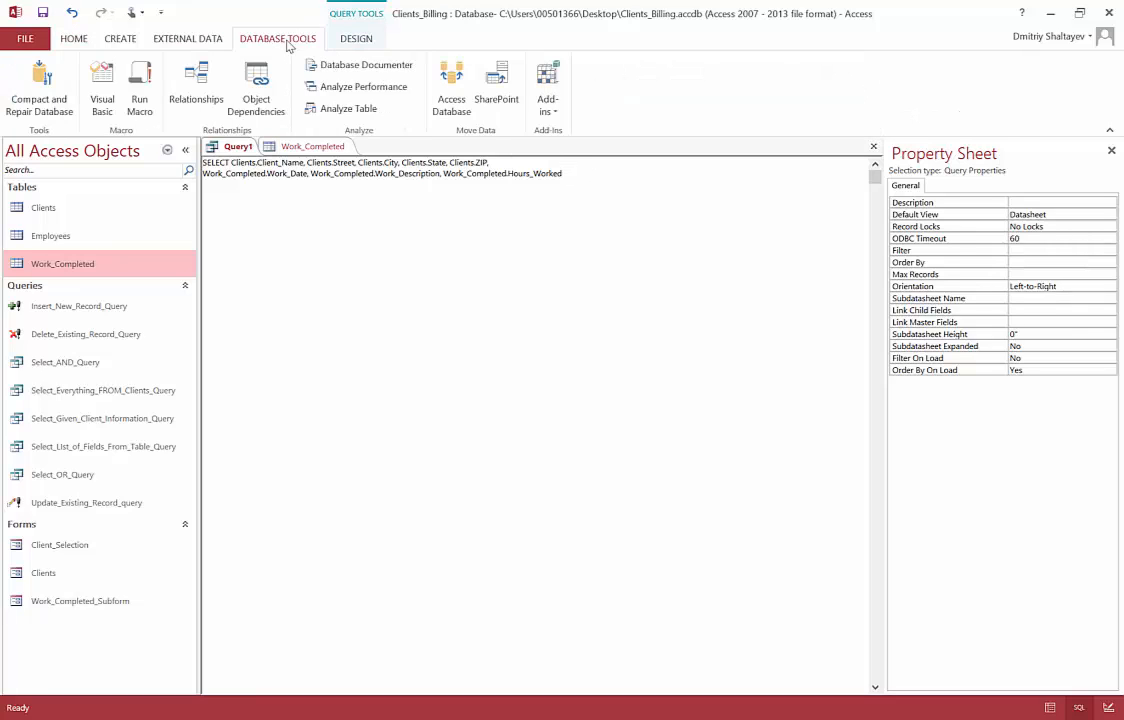
left_click(200, 88)
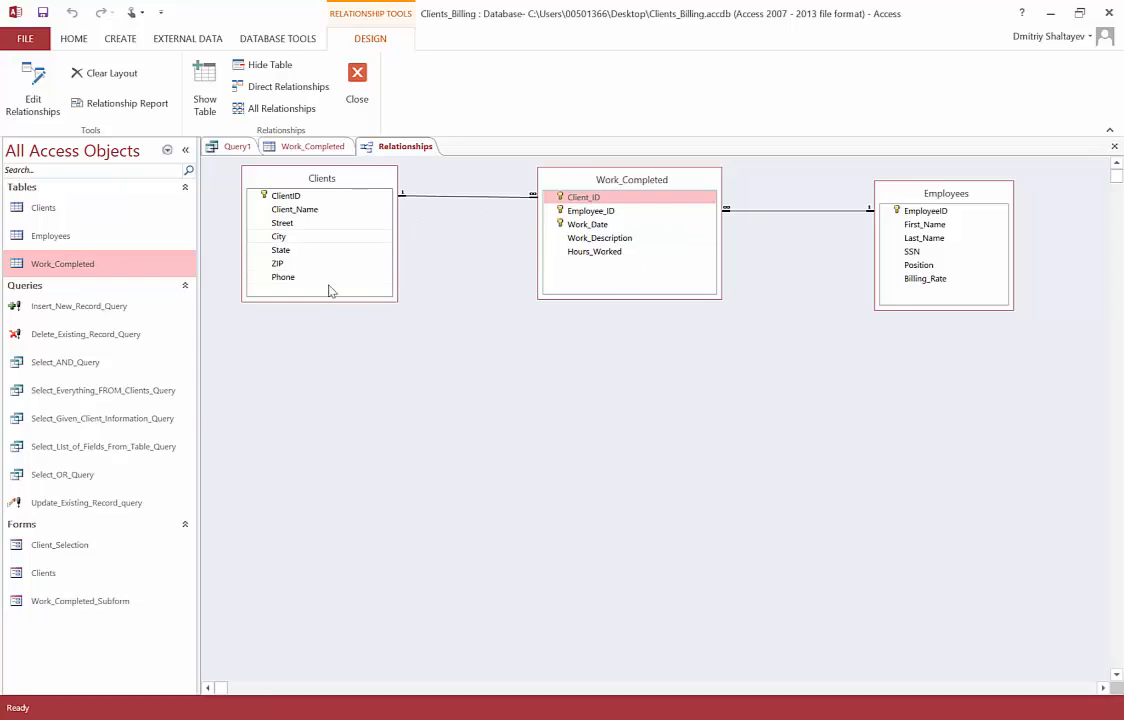
left_click(327, 198)
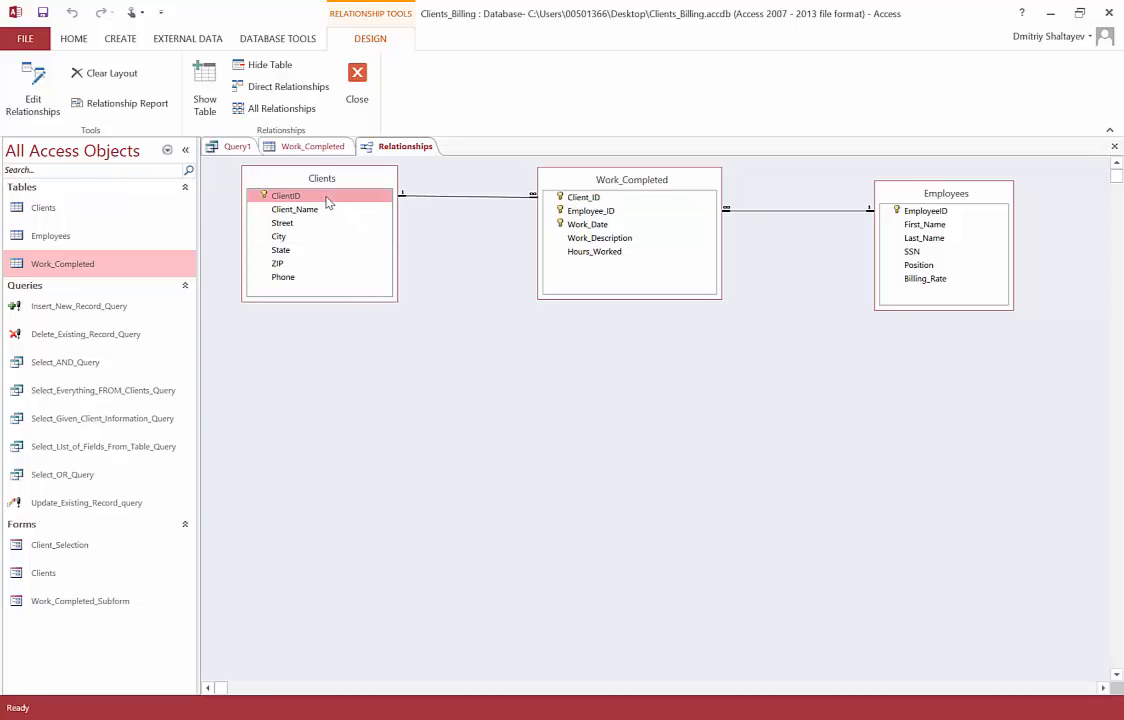
left_click(582, 198)
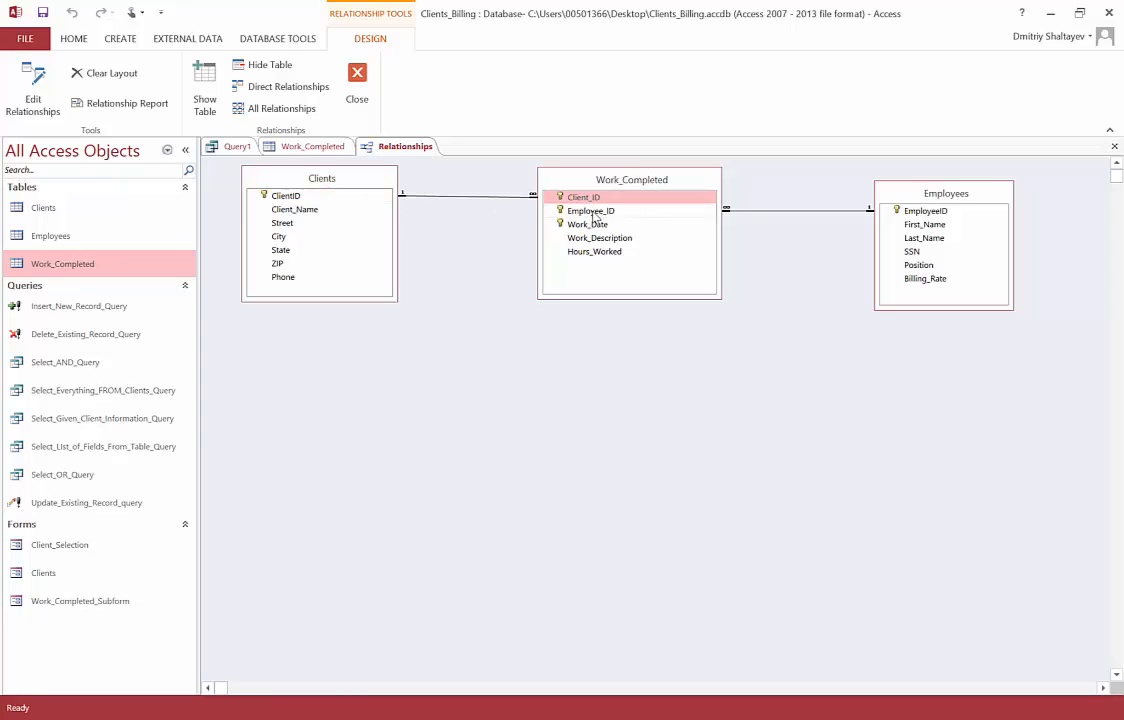
left_click(366, 99)
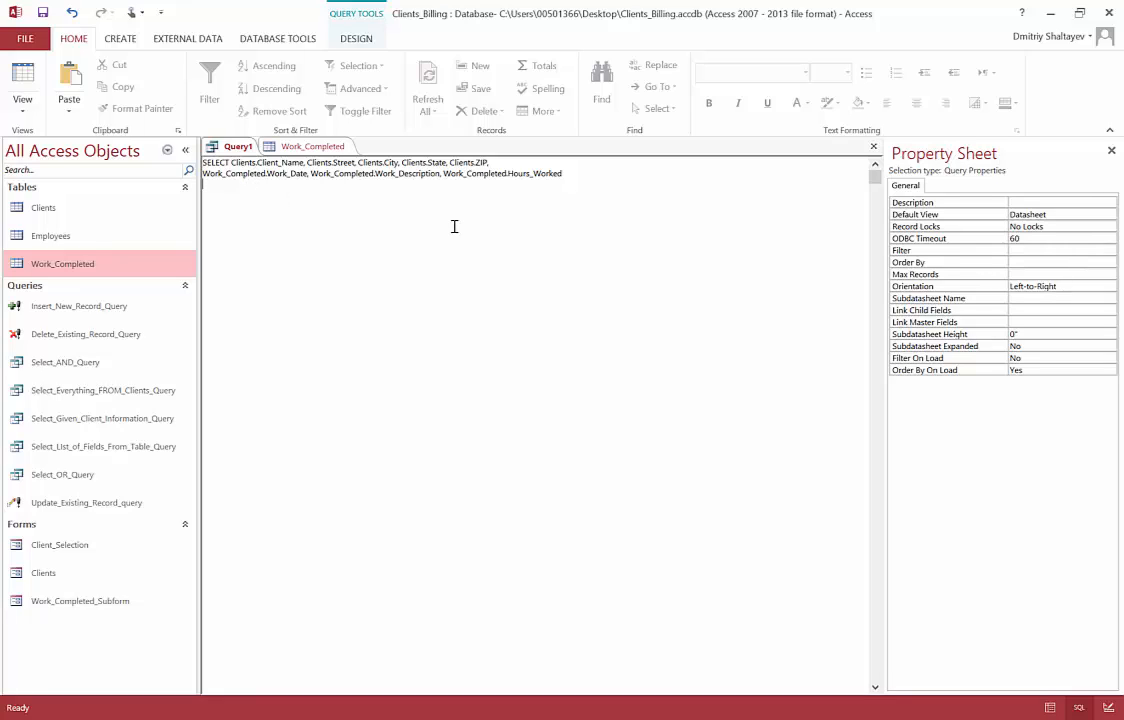
Step: Add a FROM clause on a new line that reads FROM (Clients INNER JOIN Work_Completed)
key("Return")
type("FROM ")
type("()")
type("Clients")
type(" INNER ")
type("JOIN")
type(" Wor")
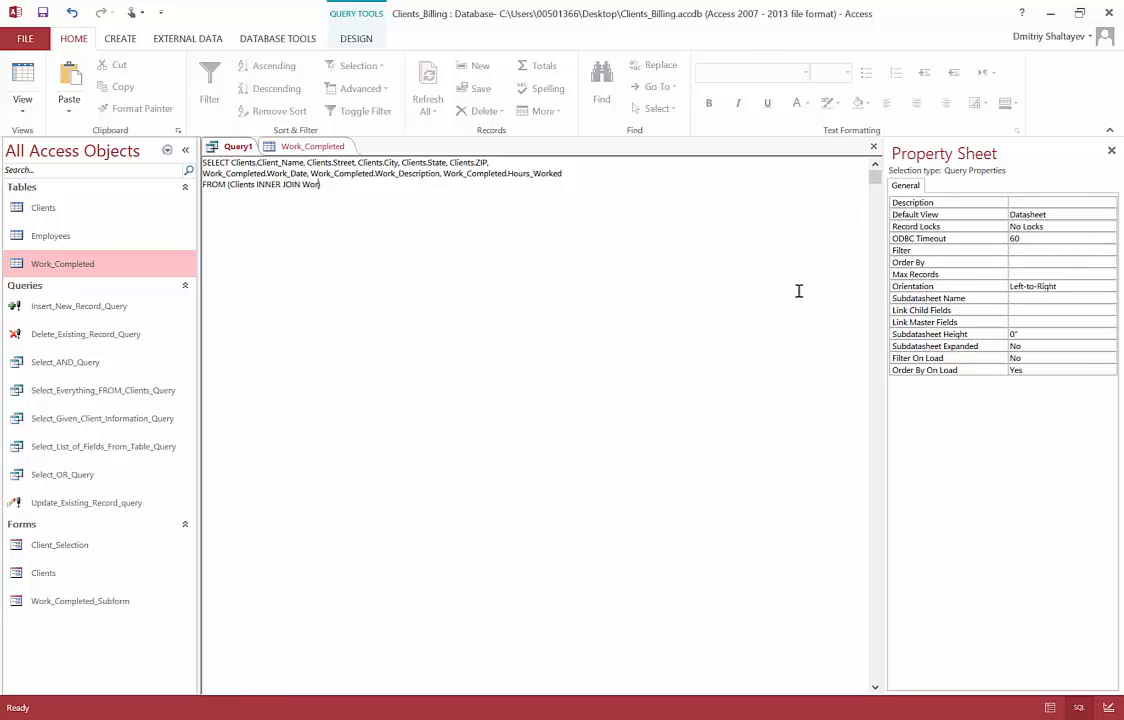
type("k_Completed")
Step: Check the exact names of the key fields joining Clients to Work_Completed in the relationships diagram and close it
left_click(277, 38)
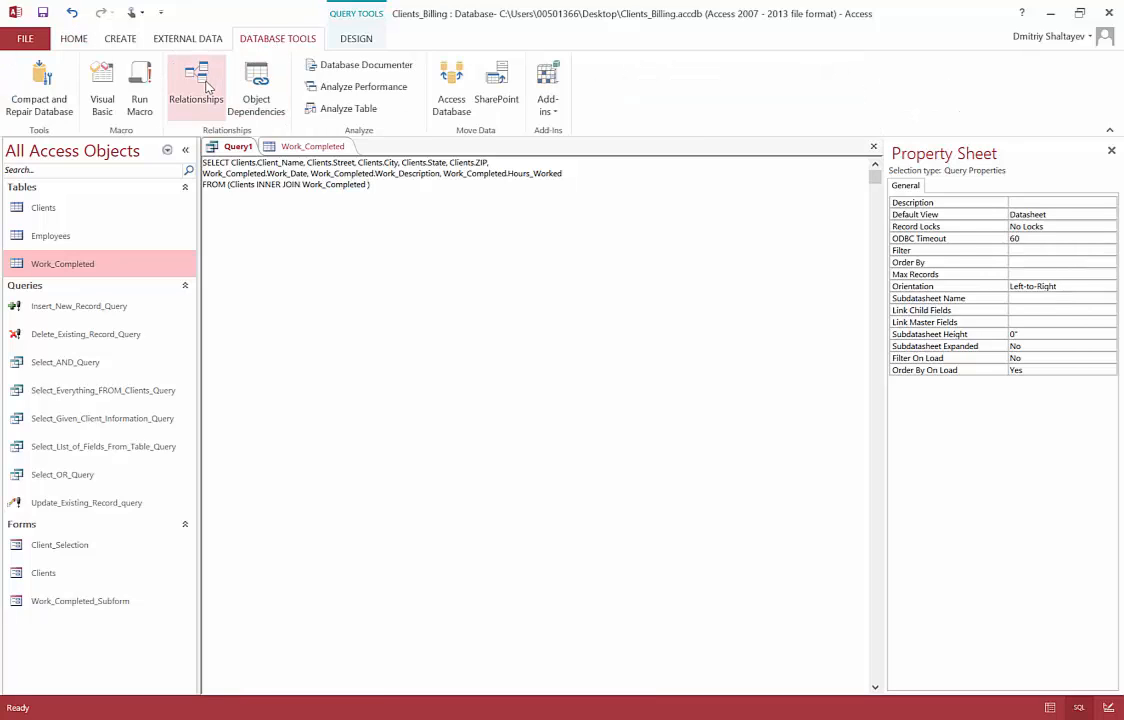
left_click(205, 88)
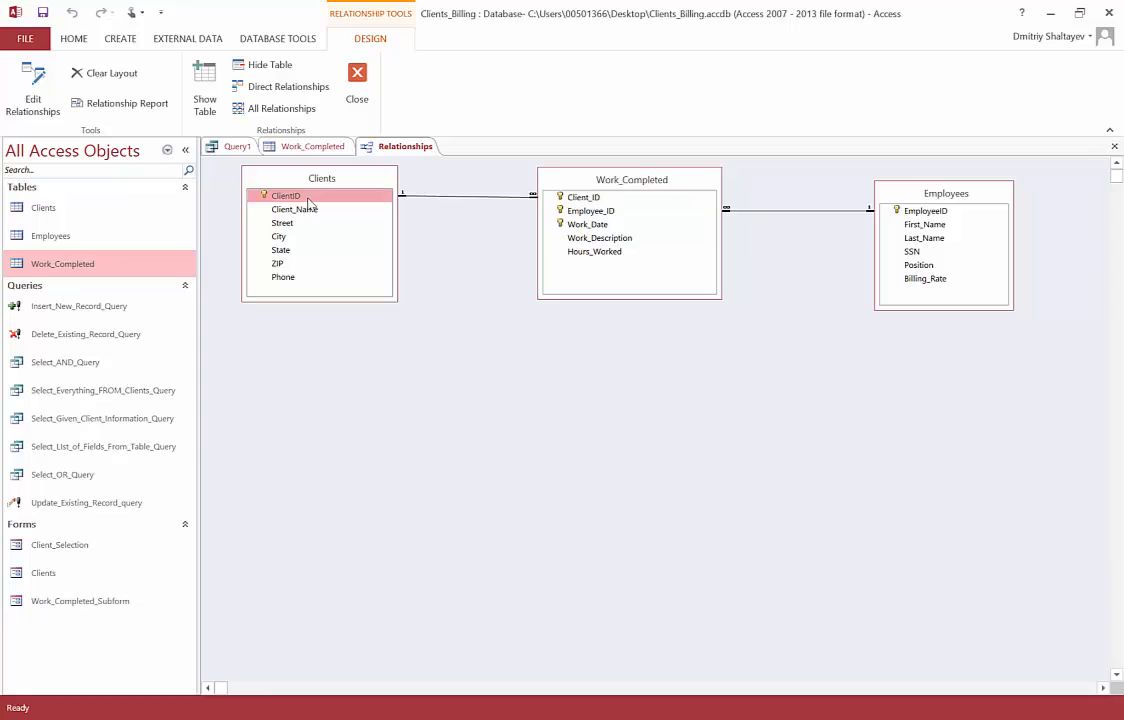
left_click(590, 199)
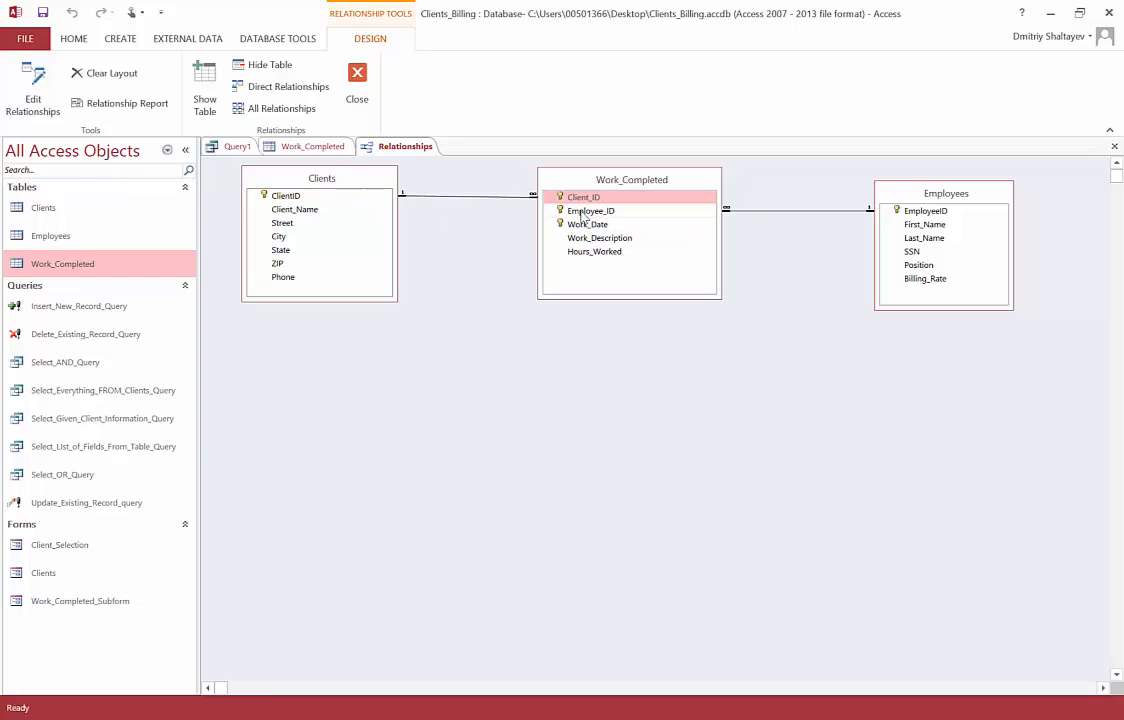
left_click(357, 88)
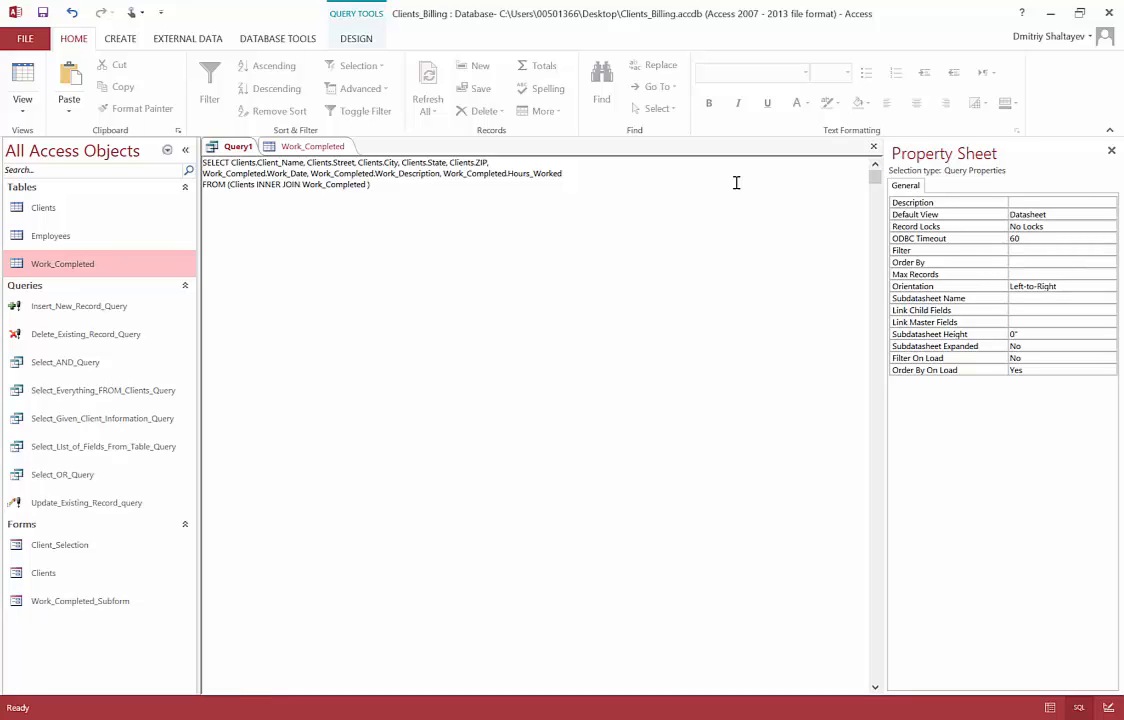
Step: Complete the join inside the parentheses with the condition ON Clients.ClientID = Work_Completed.Client_ID
type("ON ")
type("Clinets")
key("Left")
key("Left")
key("BackSpace")
key("BackSpace")
key("BackSpace")
type("ien")
type("ClientID = Work_Completed")
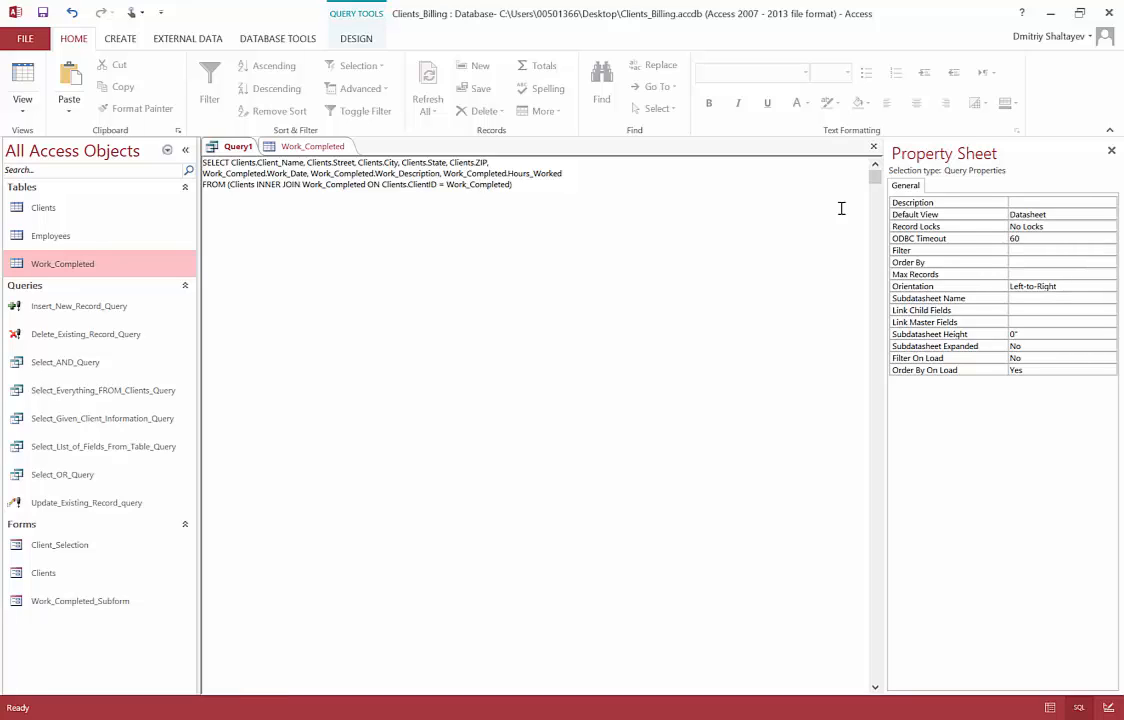
type(".ClientI")
type("ID")
Step: Review the SELECT list and join clause, run the query, and inspect the client and work columns in the resulting datasheet
left_click_drag(231, 162, 564, 175)
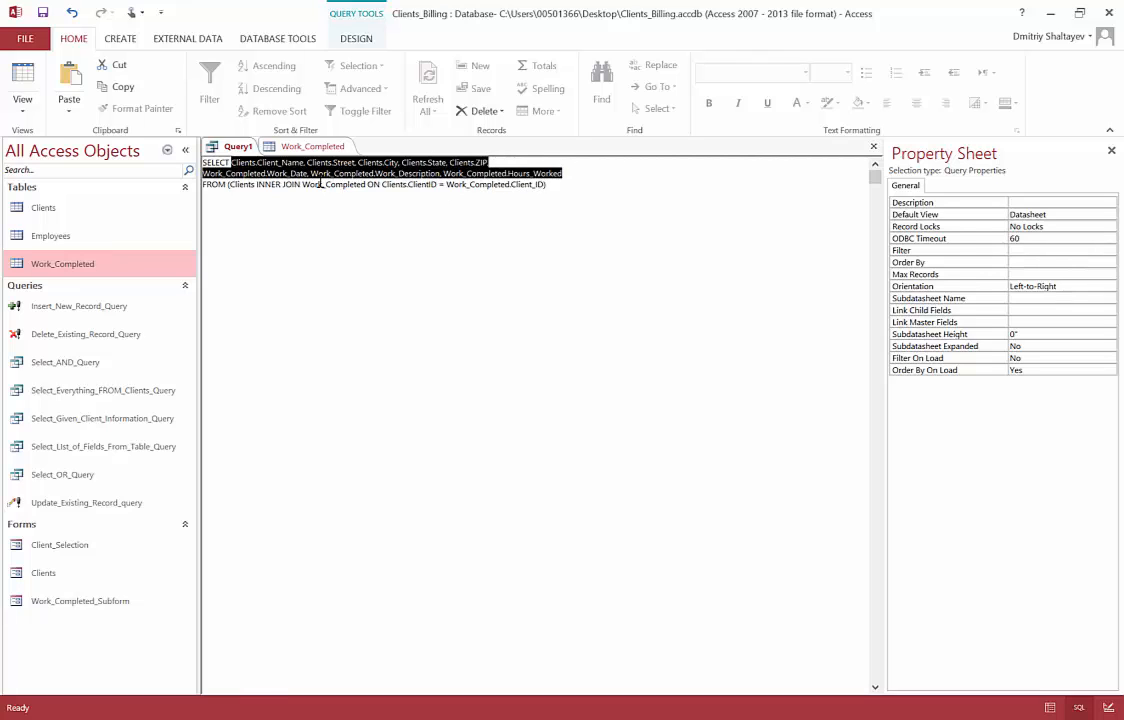
left_click(245, 185)
left_click_drag(270, 188, 464, 185)
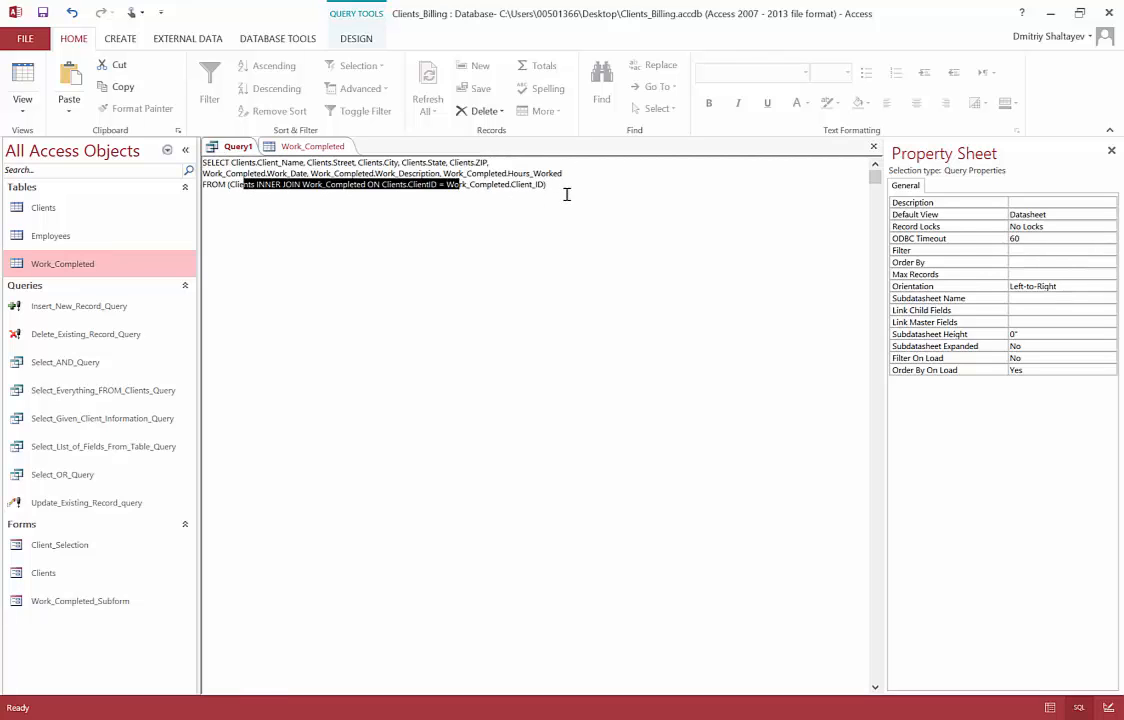
left_click(567, 188)
left_click(352, 39)
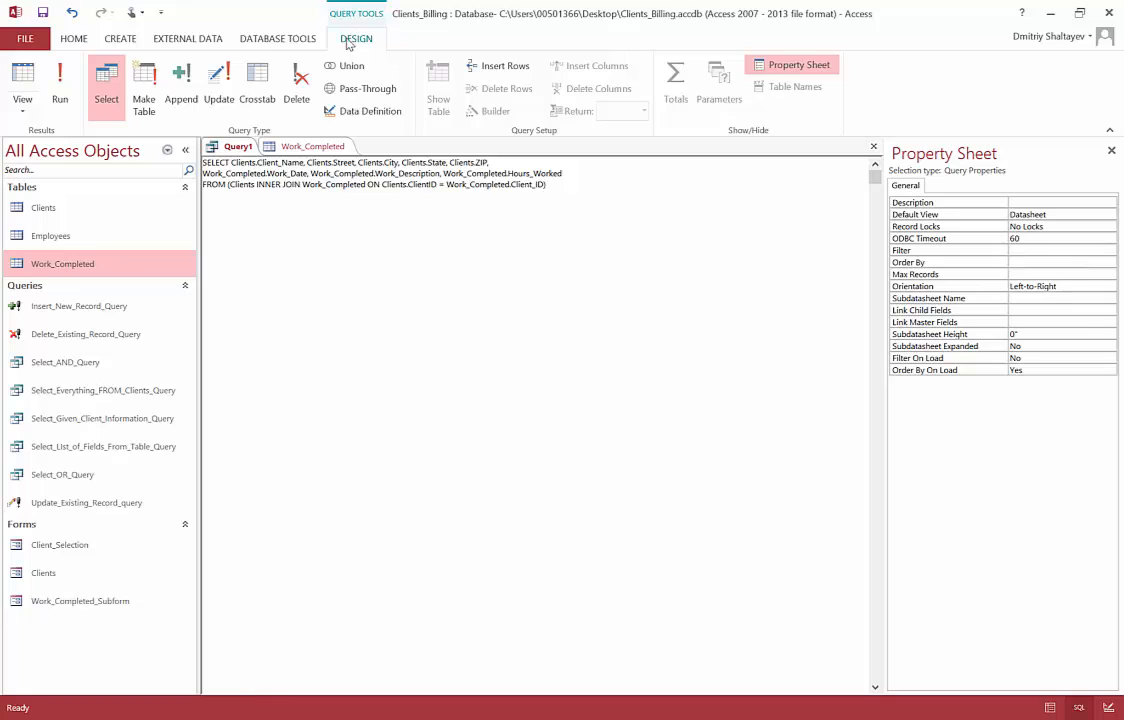
left_click(59, 103)
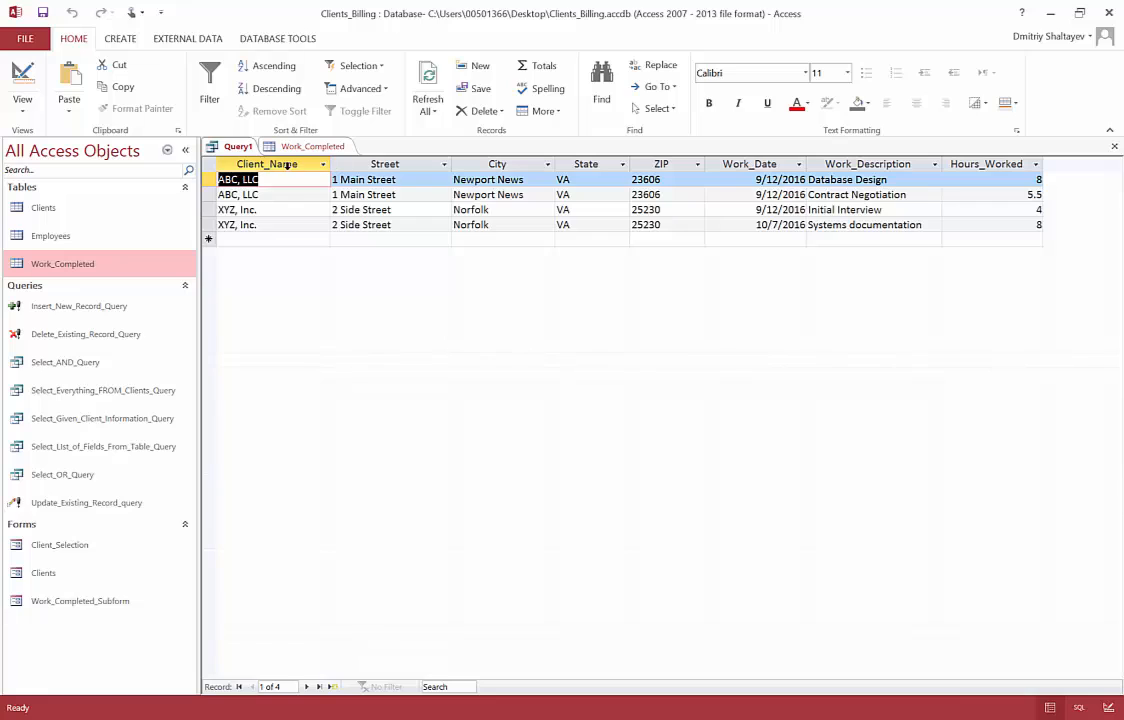
left_click_drag(256, 160, 658, 164)
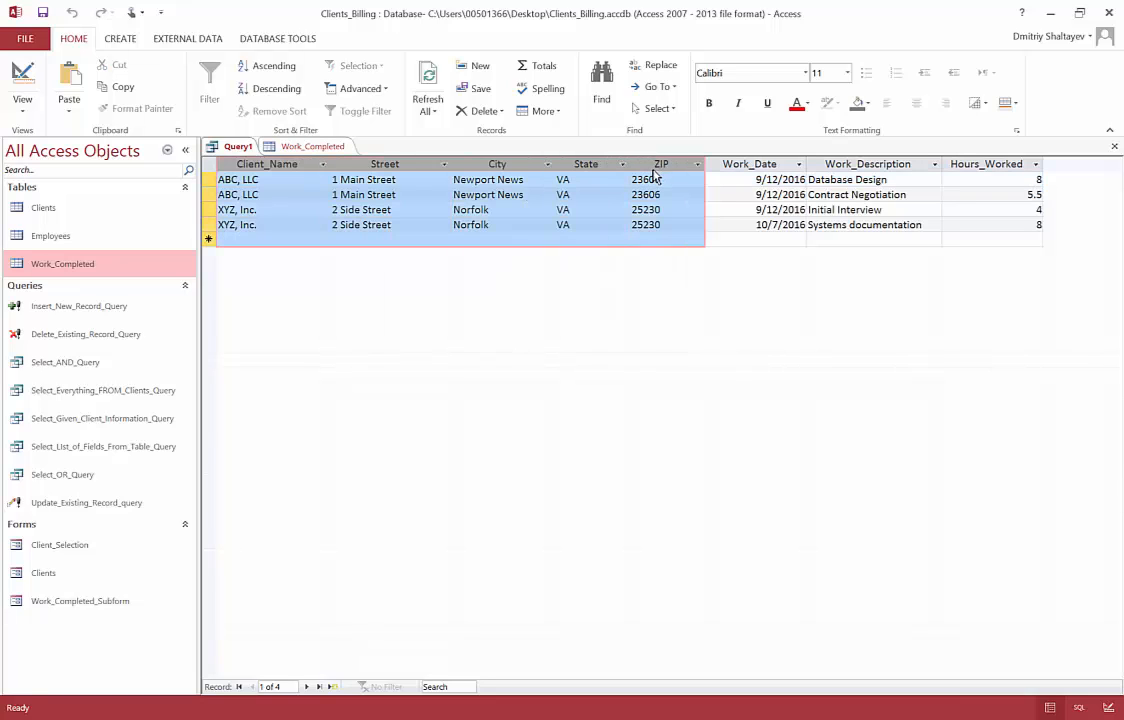
left_click_drag(752, 163, 995, 178)
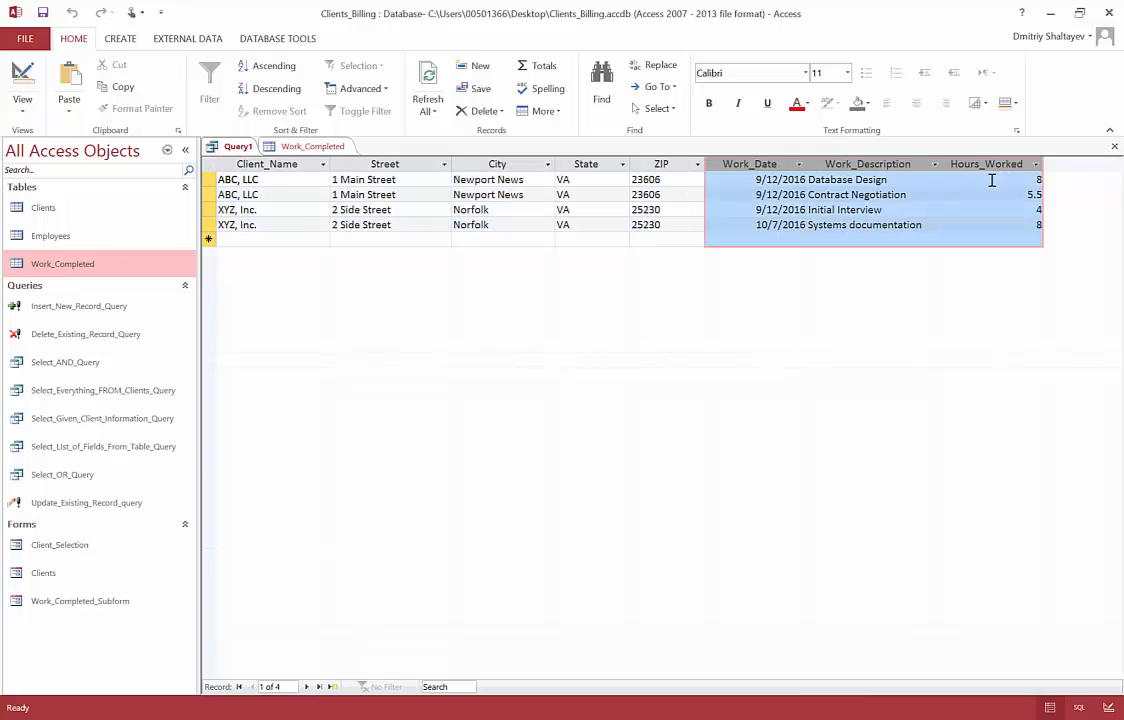
Step: Save the query as Two_Table_JOIN_Query
left_click(130, 263)
left_click(43, 14)
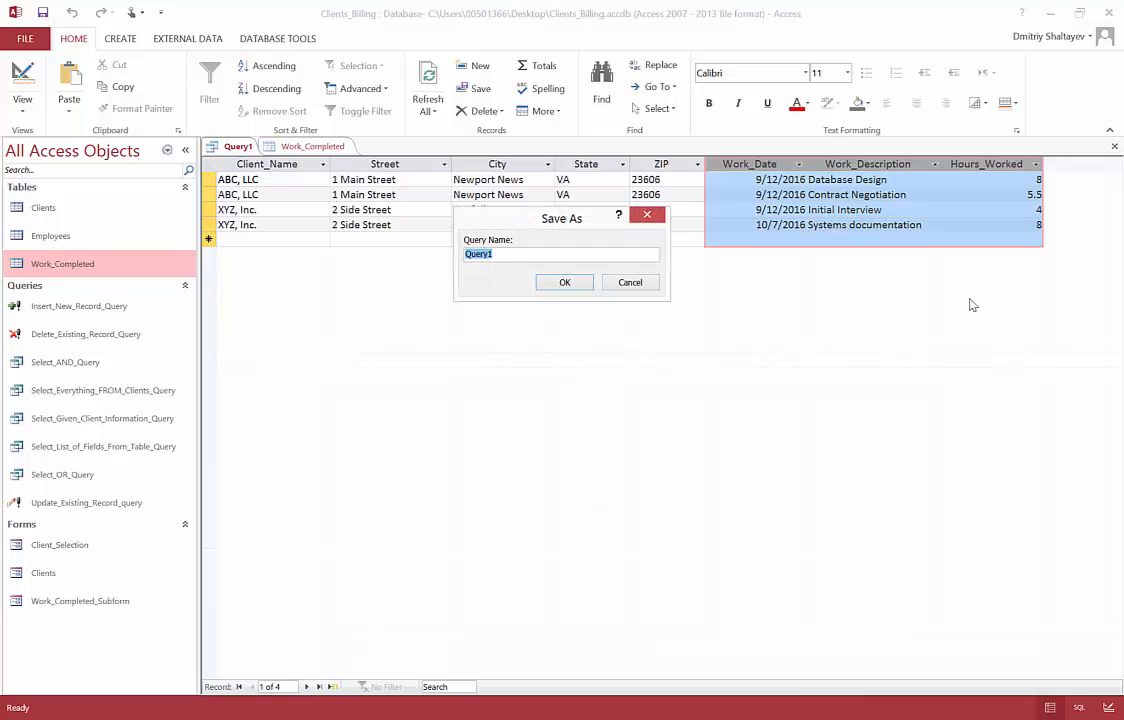
type("Two_Table_JOIN_Query")
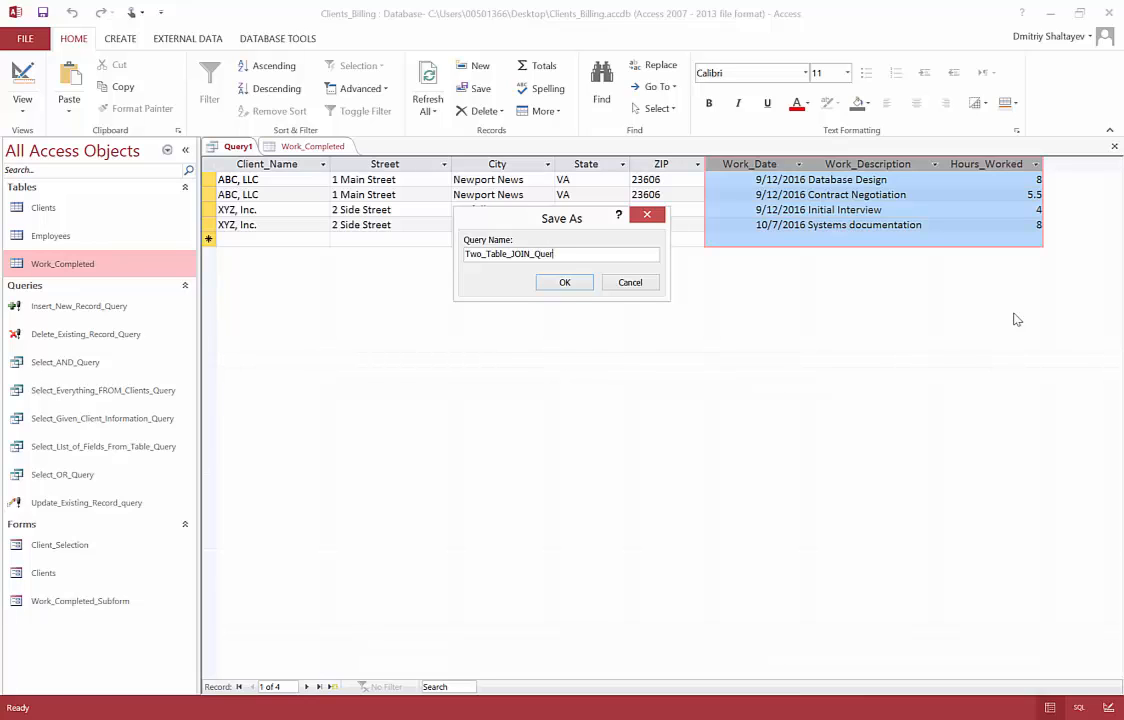
left_click(566, 282)
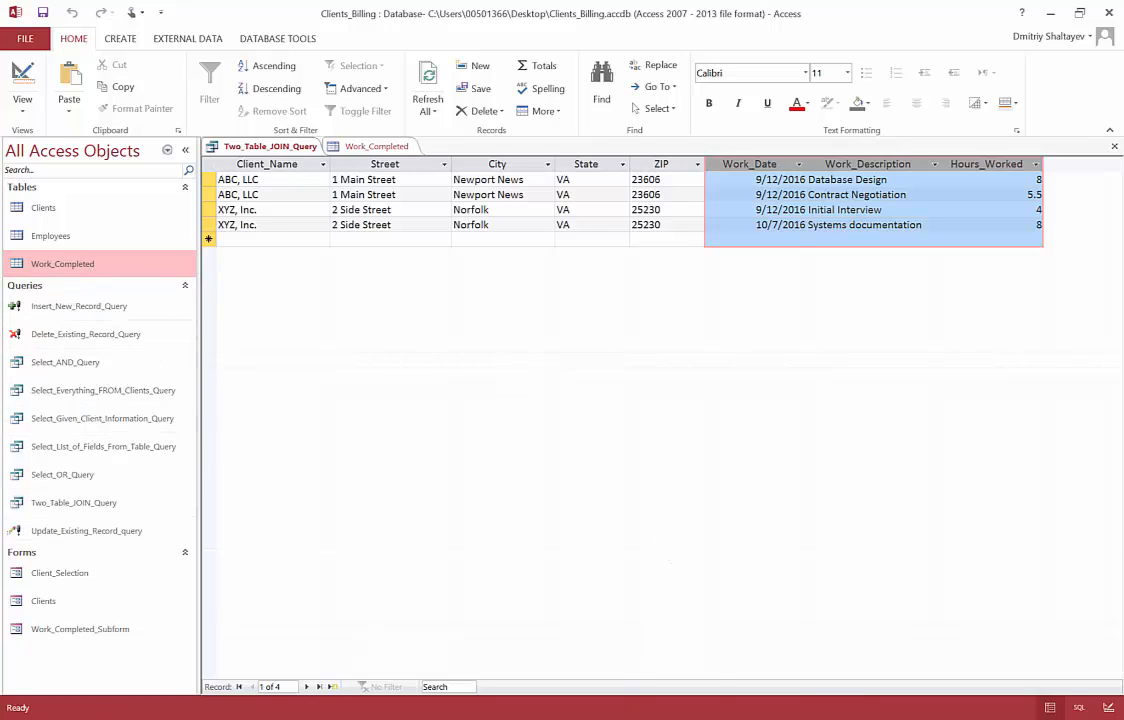
Step: Switch to PowerPoint and compare the billing statement's Work Date, Work Description, Work Hours and Employee Name columns with the query's fields
left_click(623, 718)
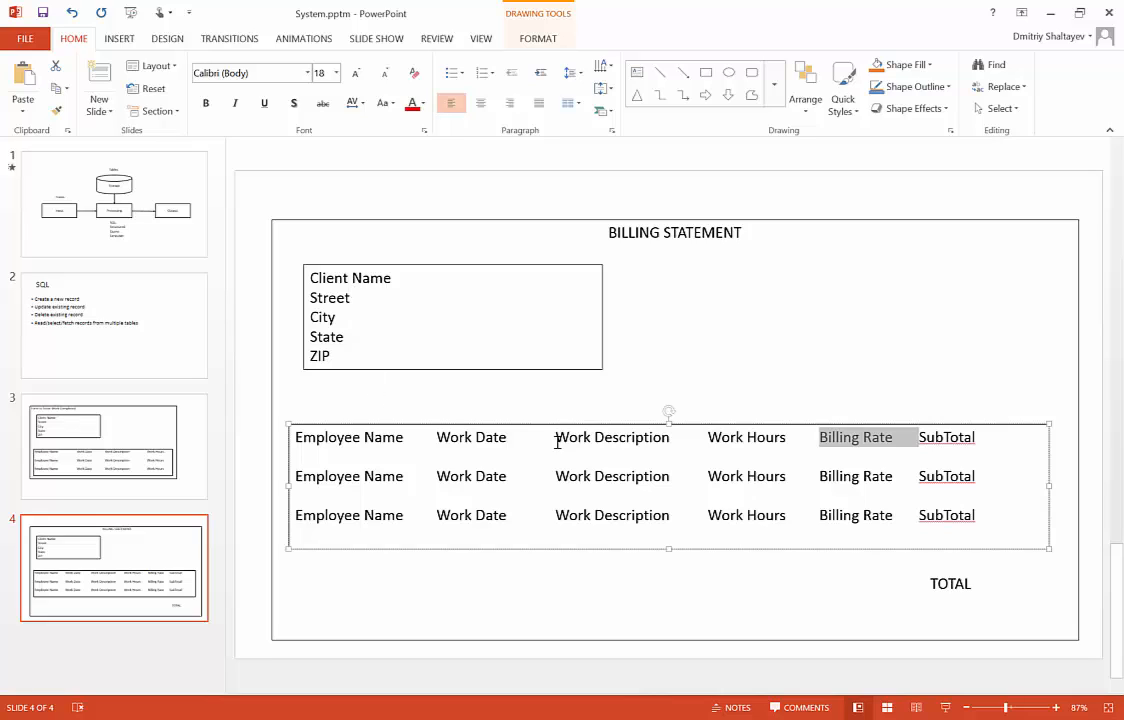
left_click_drag(557, 437, 806, 445)
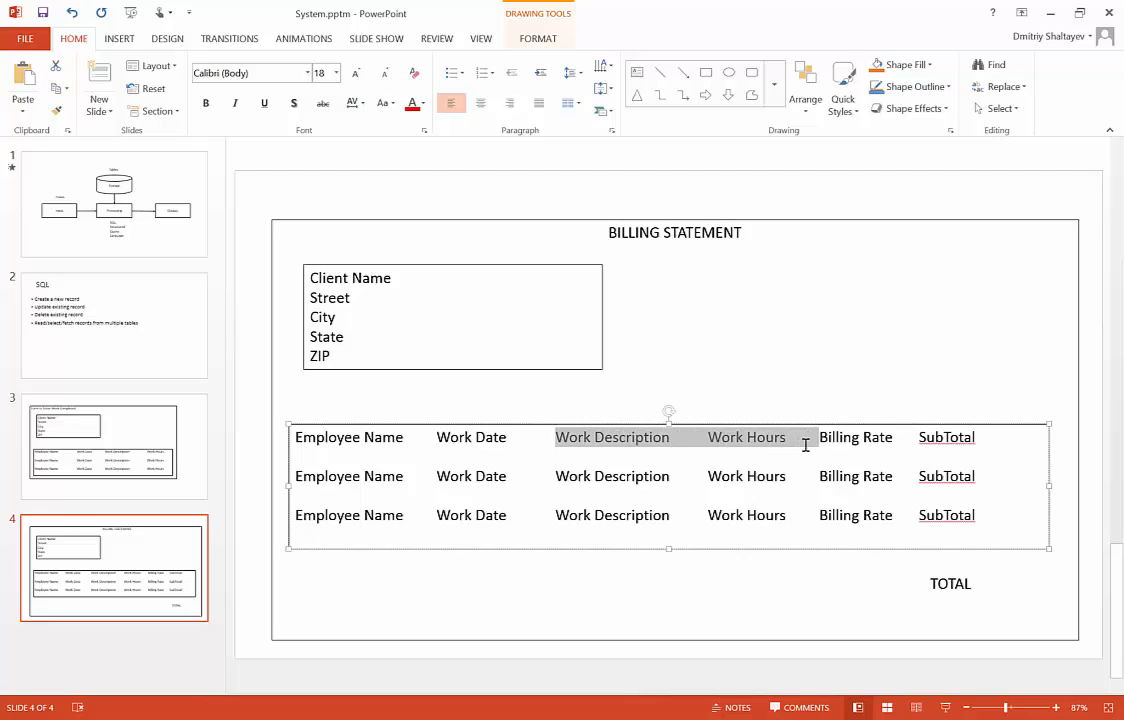
left_click(438, 438)
left_click_drag(438, 438, 788, 438)
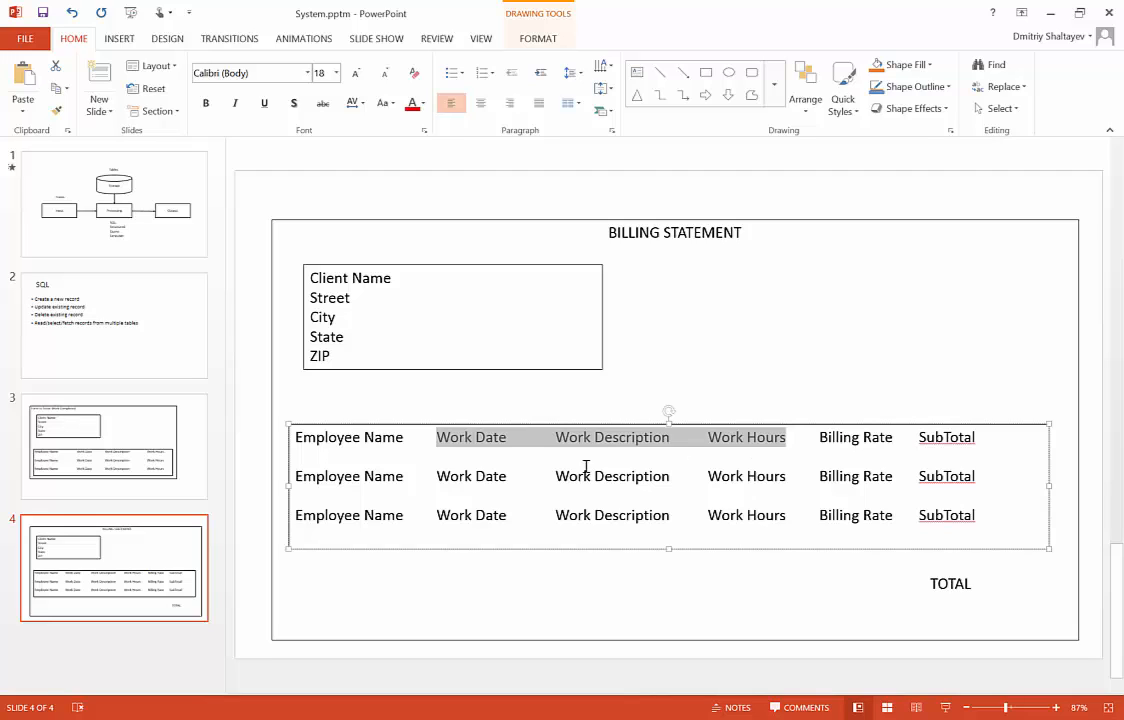
left_click(314, 438)
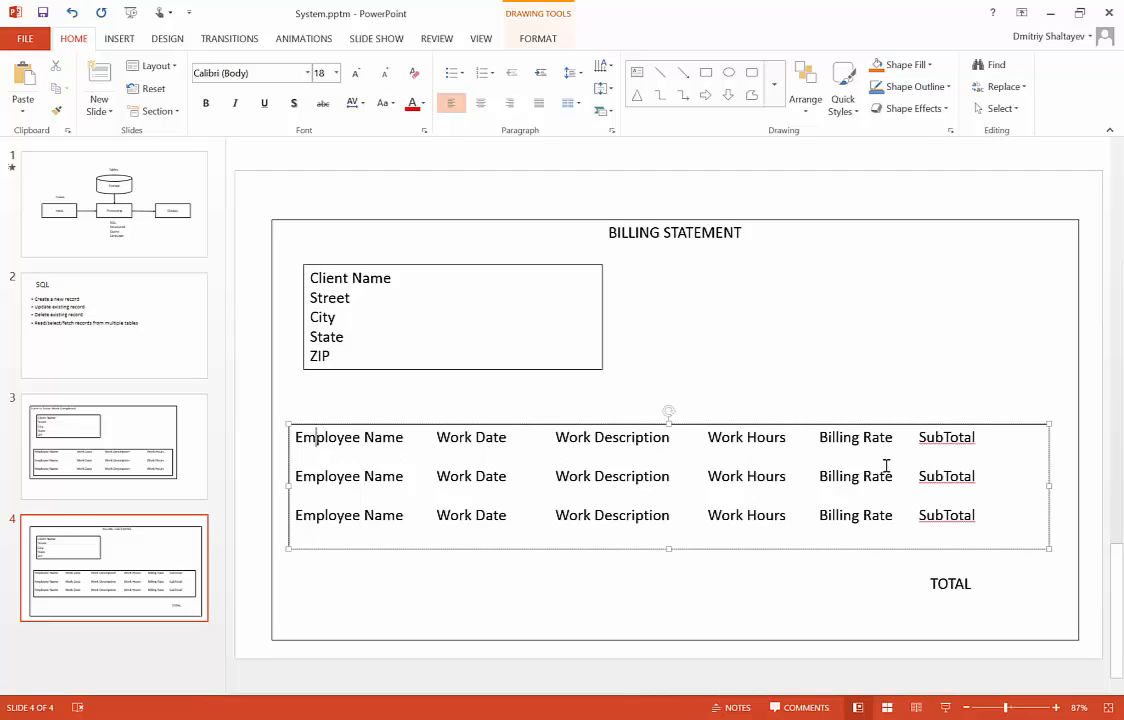
Step: Examine the Employee Name, Billing Rate and SubTotal columns on the billing statement slide
left_click(853, 437)
left_click_drag(296, 437, 395, 436)
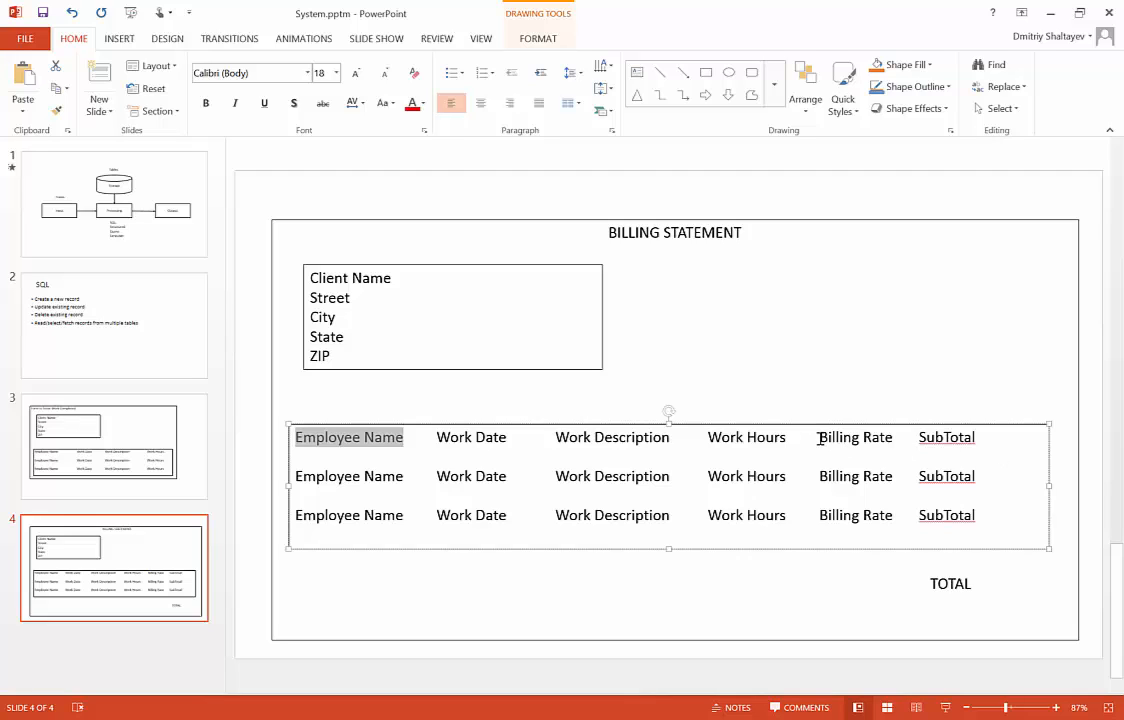
left_click_drag(820, 437, 895, 431)
left_click(975, 440)
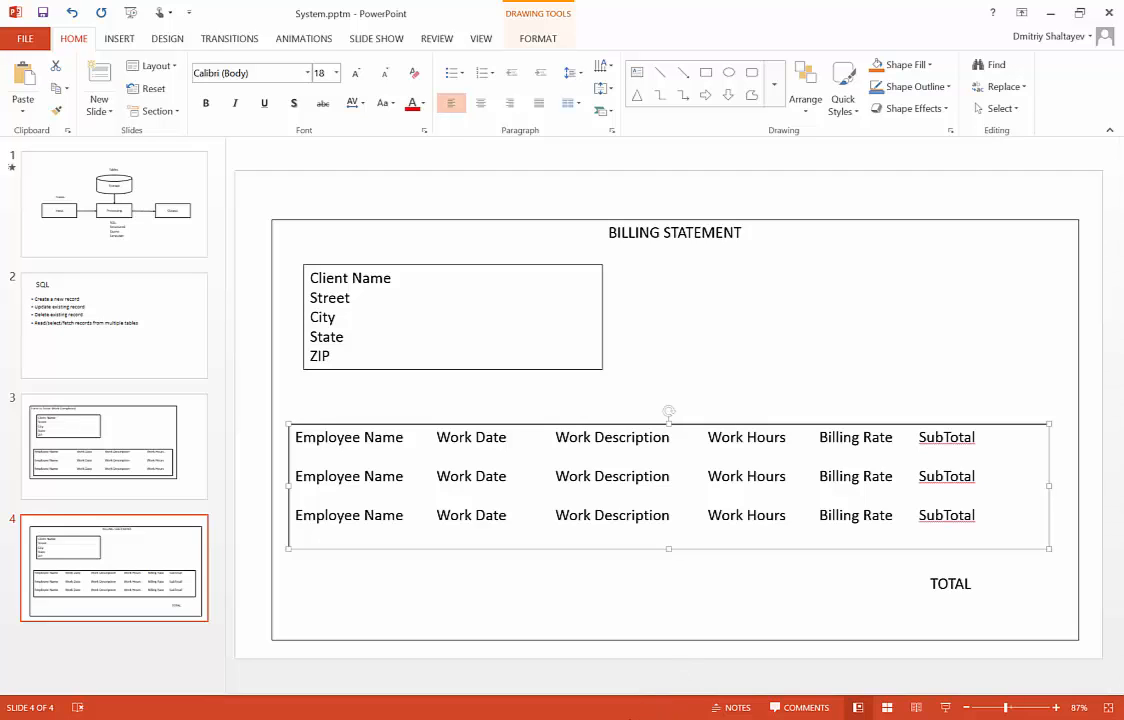
Step: Switch to Access, copy the entire SQL statement of Two_Table_JOIN_Query, and close that query
left_click(434, 595)
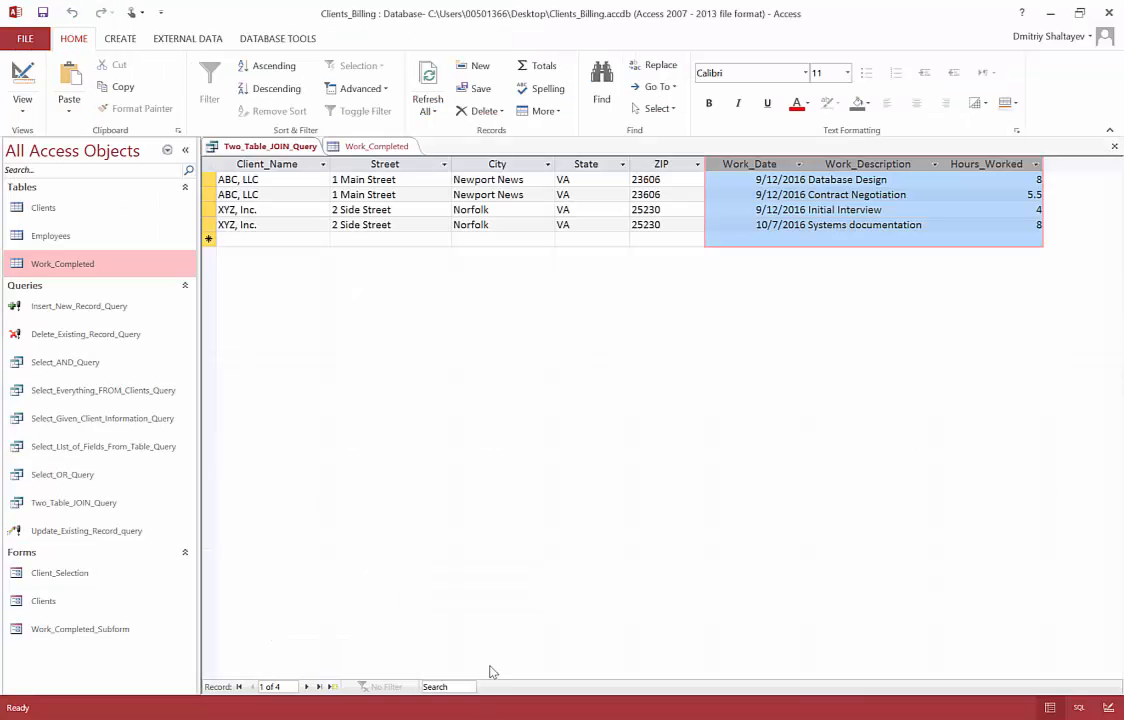
left_click(21, 104)
left_click(42, 170)
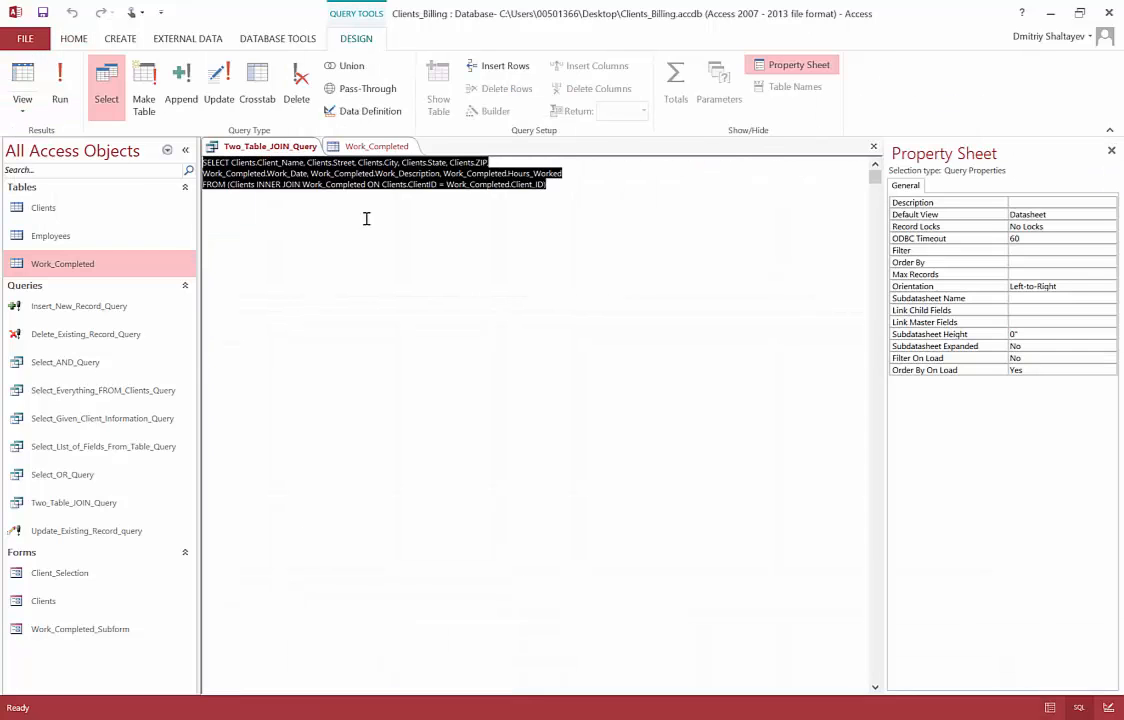
left_click(556, 184)
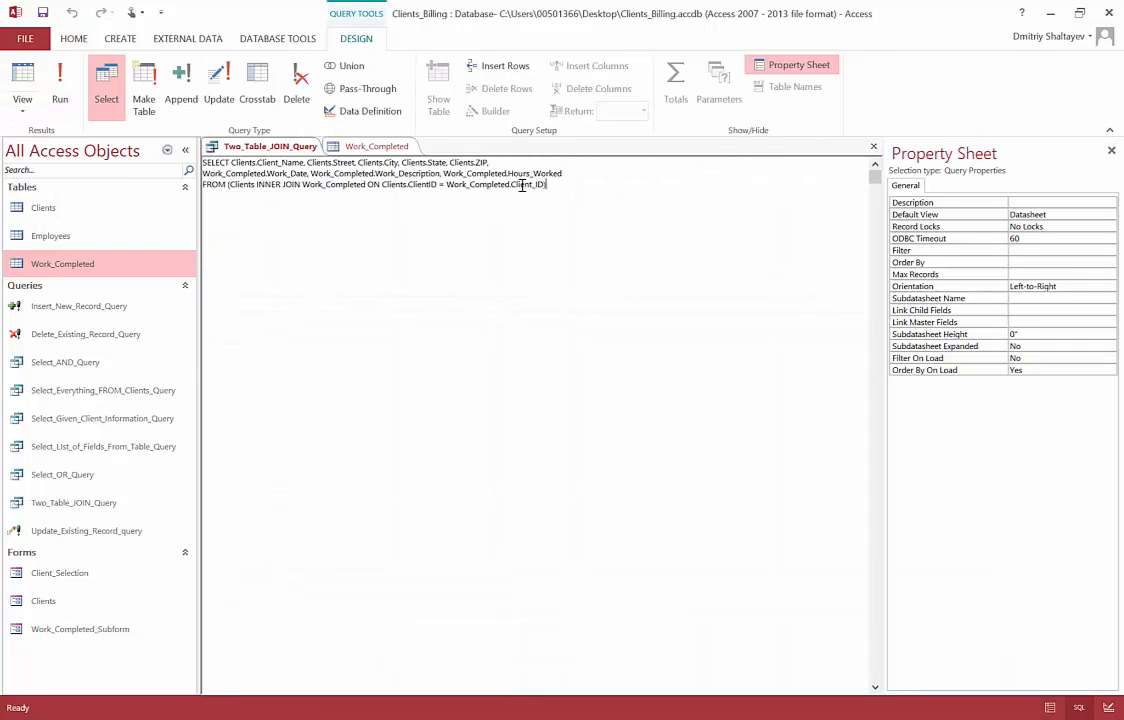
left_click_drag(521, 184, 203, 161)
right_click(205, 183)
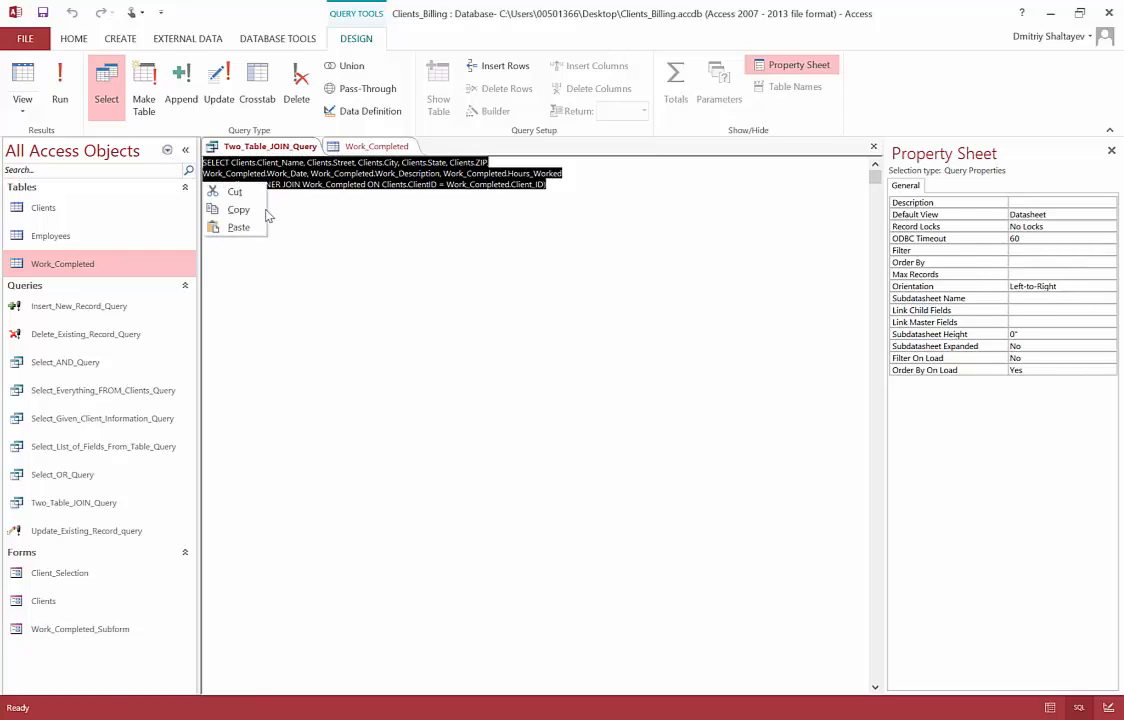
left_click(250, 210)
left_click(873, 147)
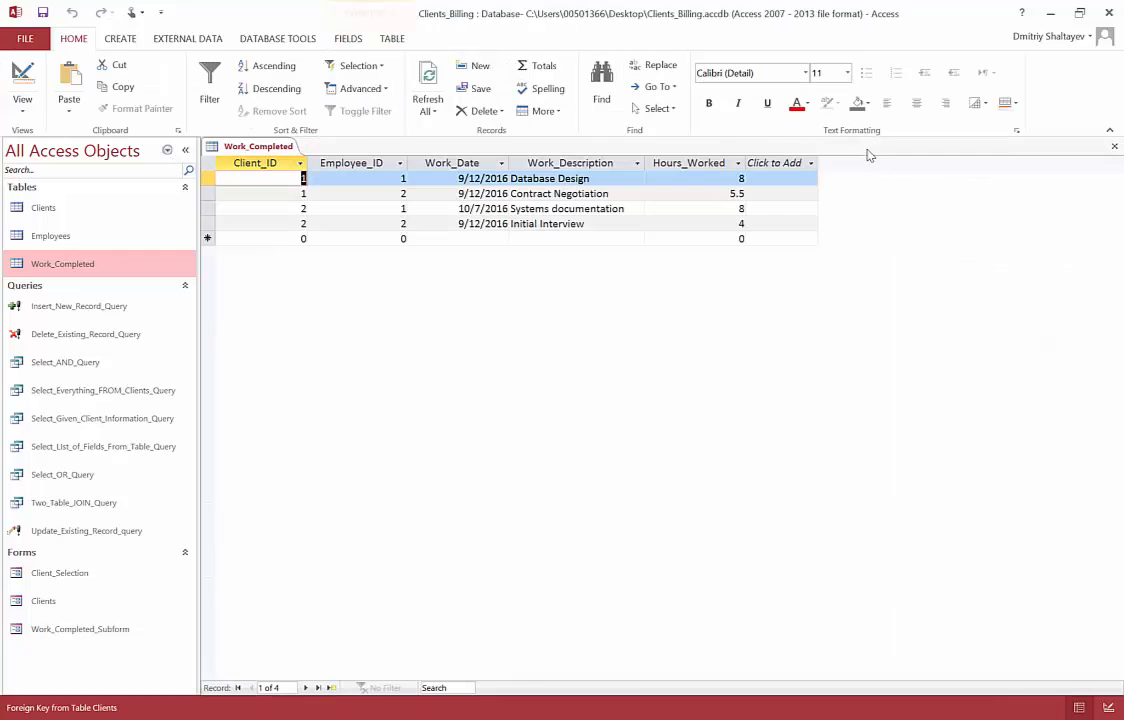
Step: Create a new query in SQL view without adding tables and paste the copied two-table join statement into it
left_click(112, 40)
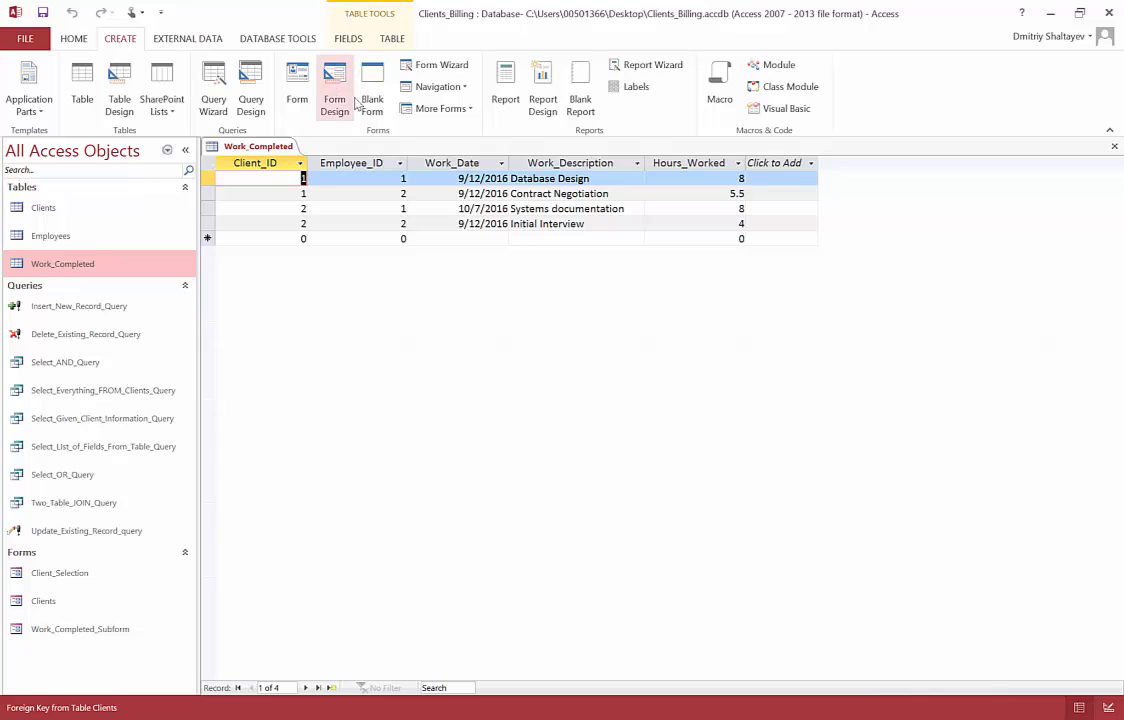
left_click(250, 104)
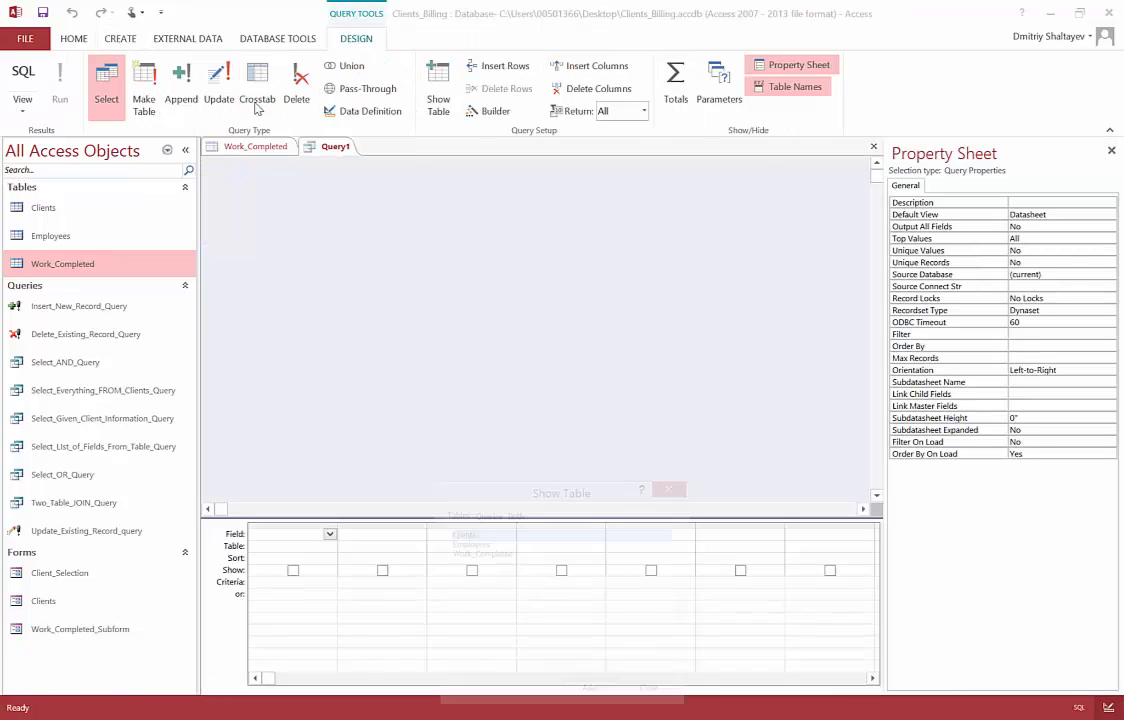
left_click_drag(542, 500, 547, 303)
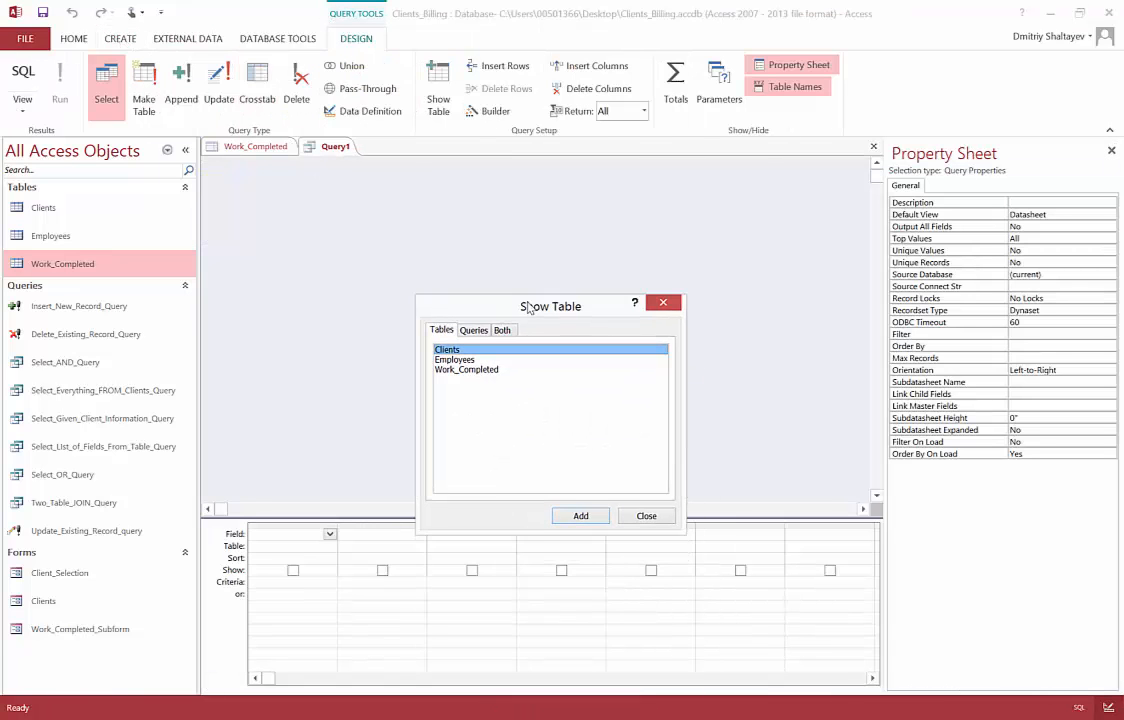
left_click(645, 511)
left_click(22, 108)
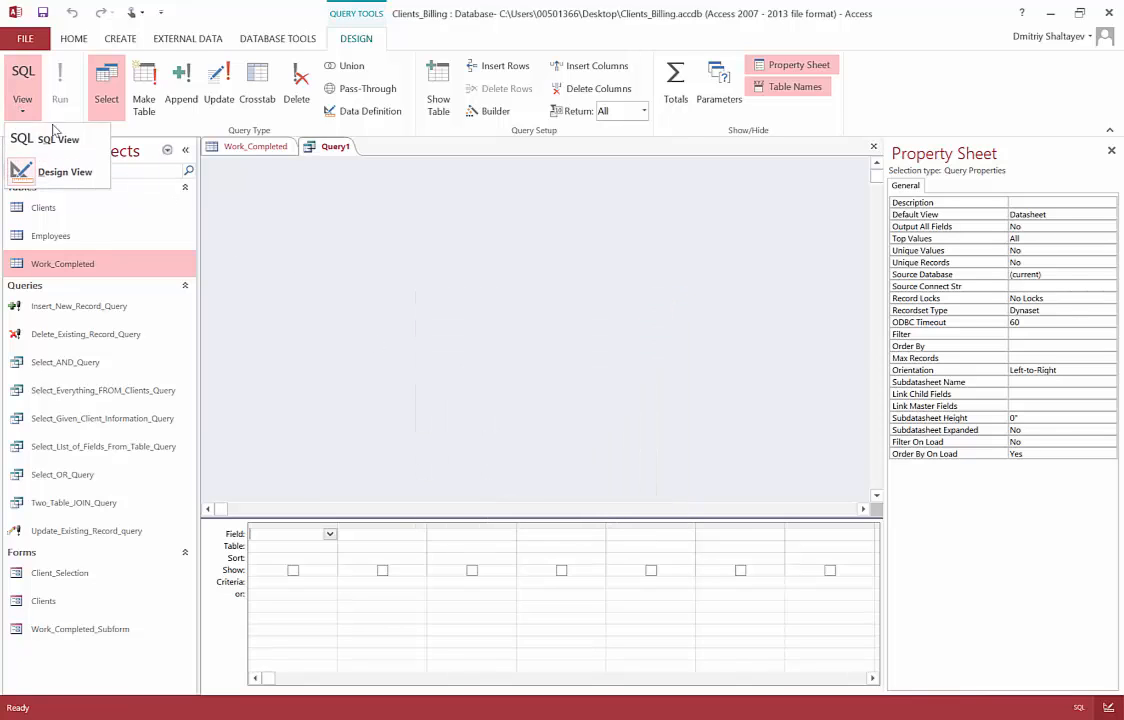
left_click(47, 139)
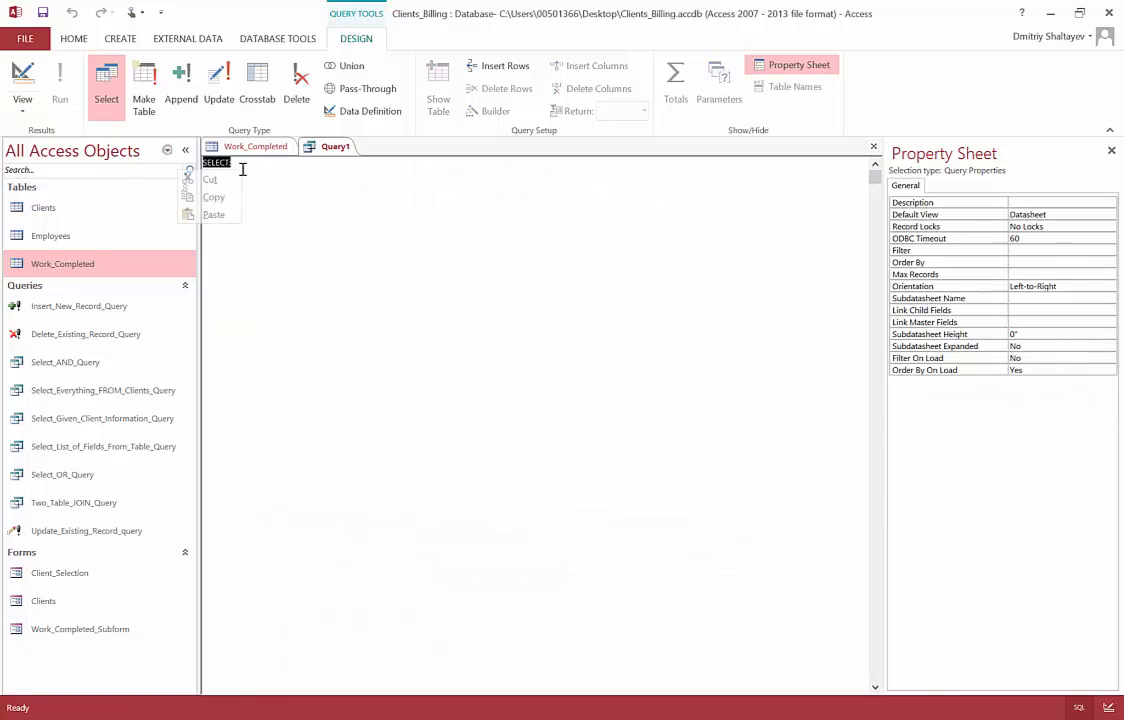
left_click(213, 214)
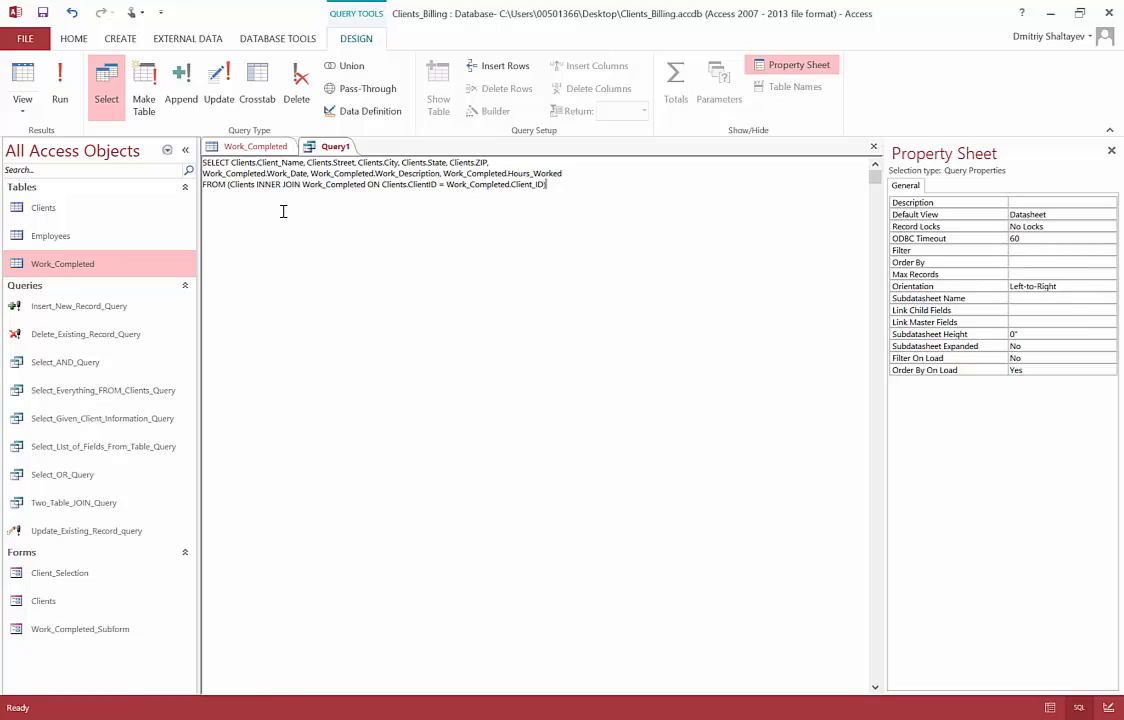
left_click_drag(550, 184, 199, 164)
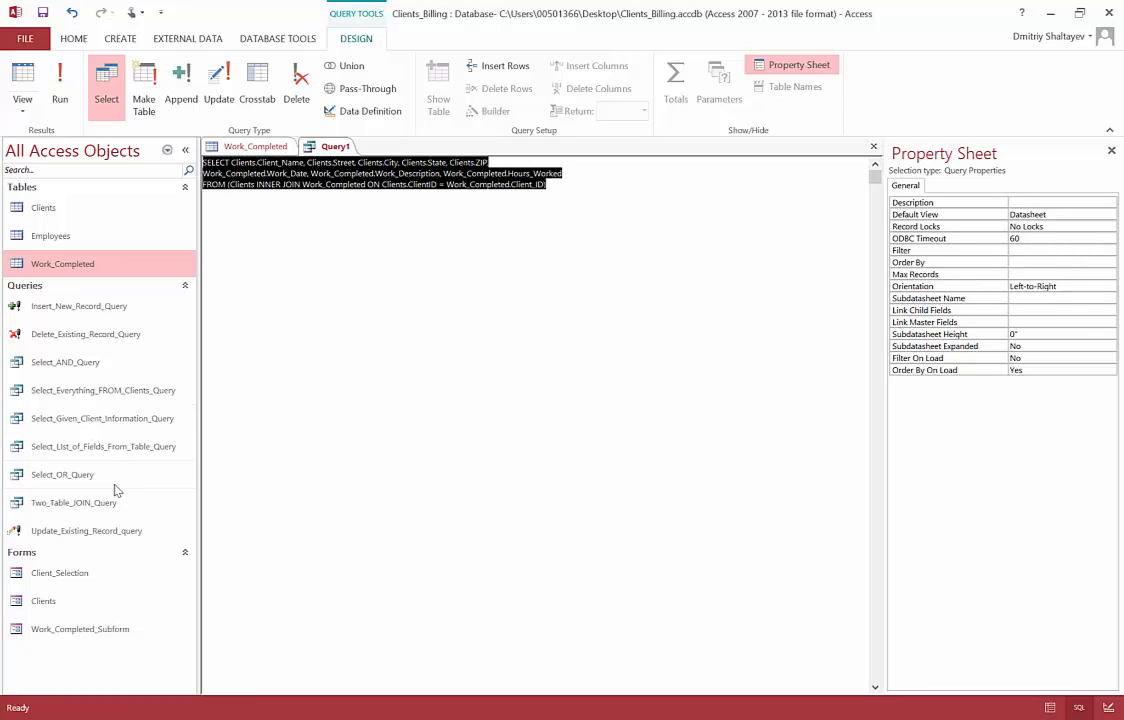
left_click(560, 182)
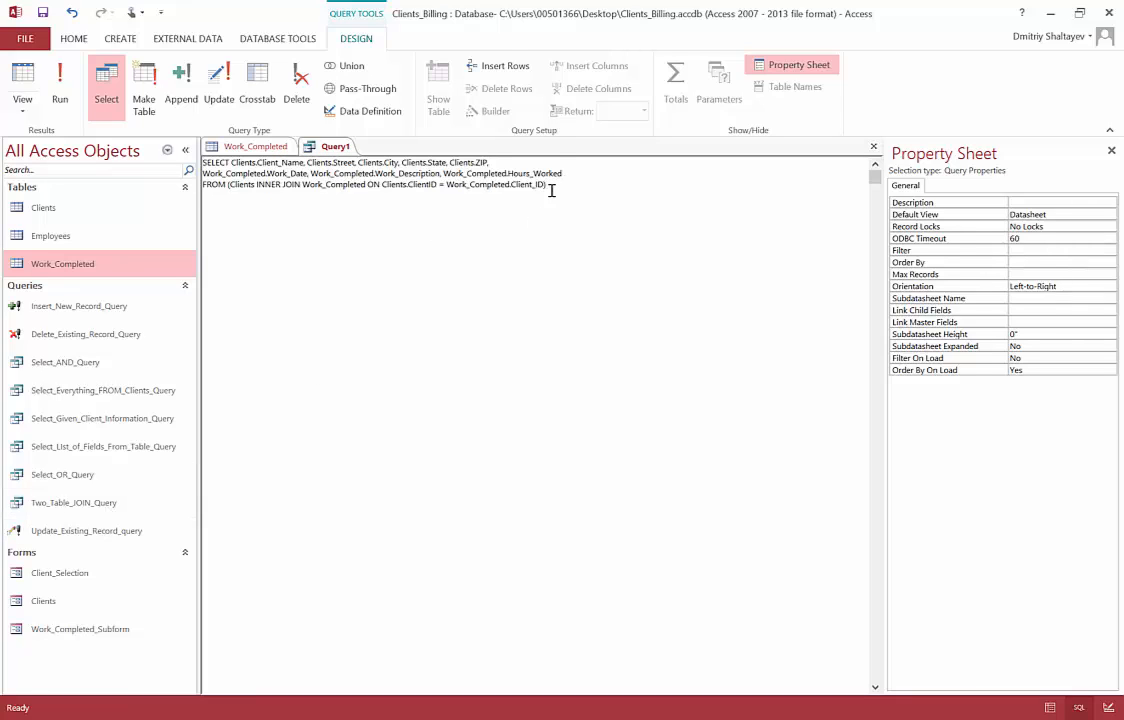
left_click(572, 175)
Step: Open the Employees table and examine its First_Name, Last_Name and Billing_Rate columns
left_click(79, 237)
double_click(79, 237)
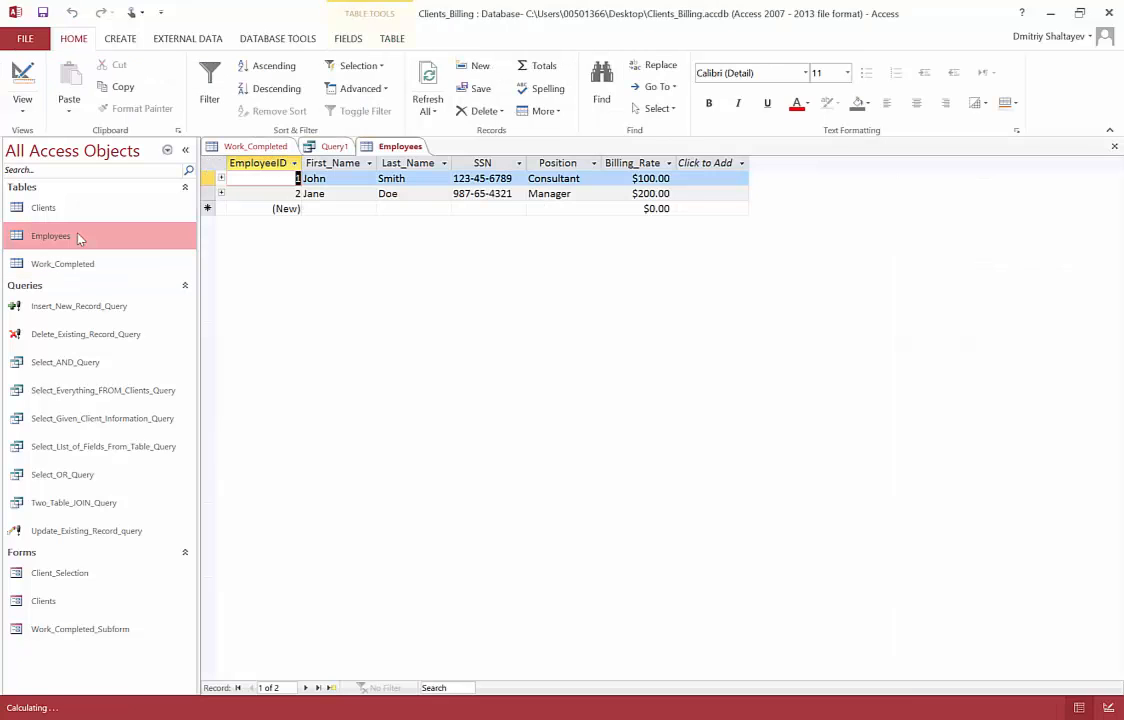
left_click(340, 162)
left_click(417, 163)
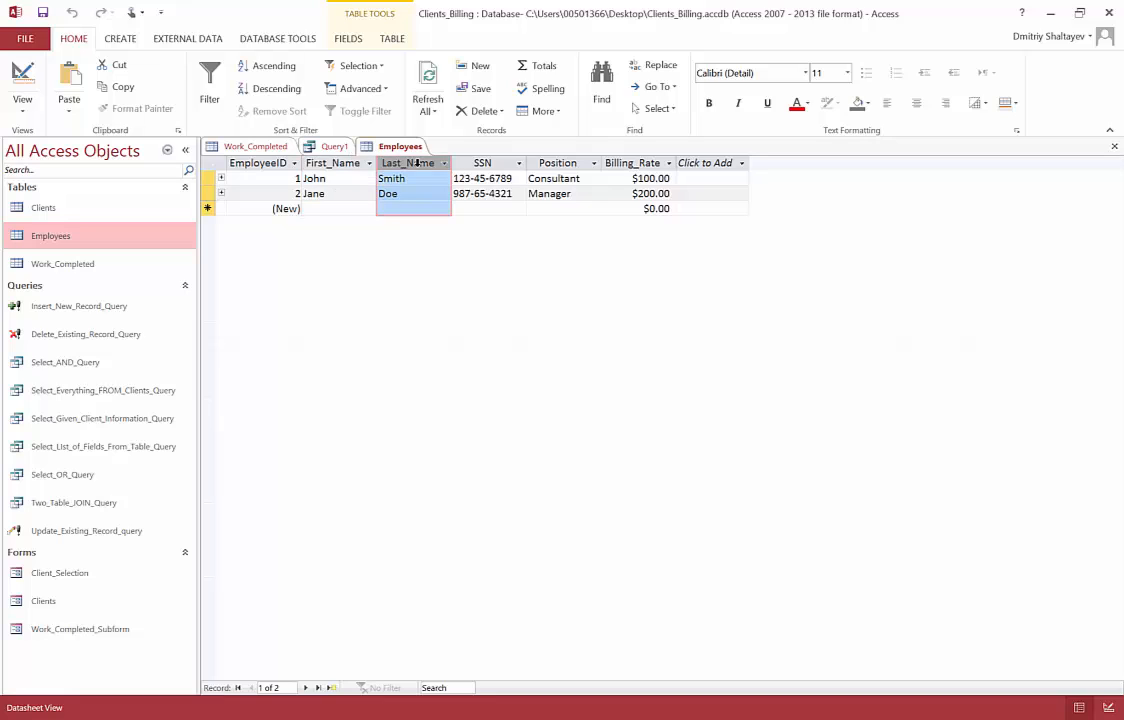
left_click(643, 163)
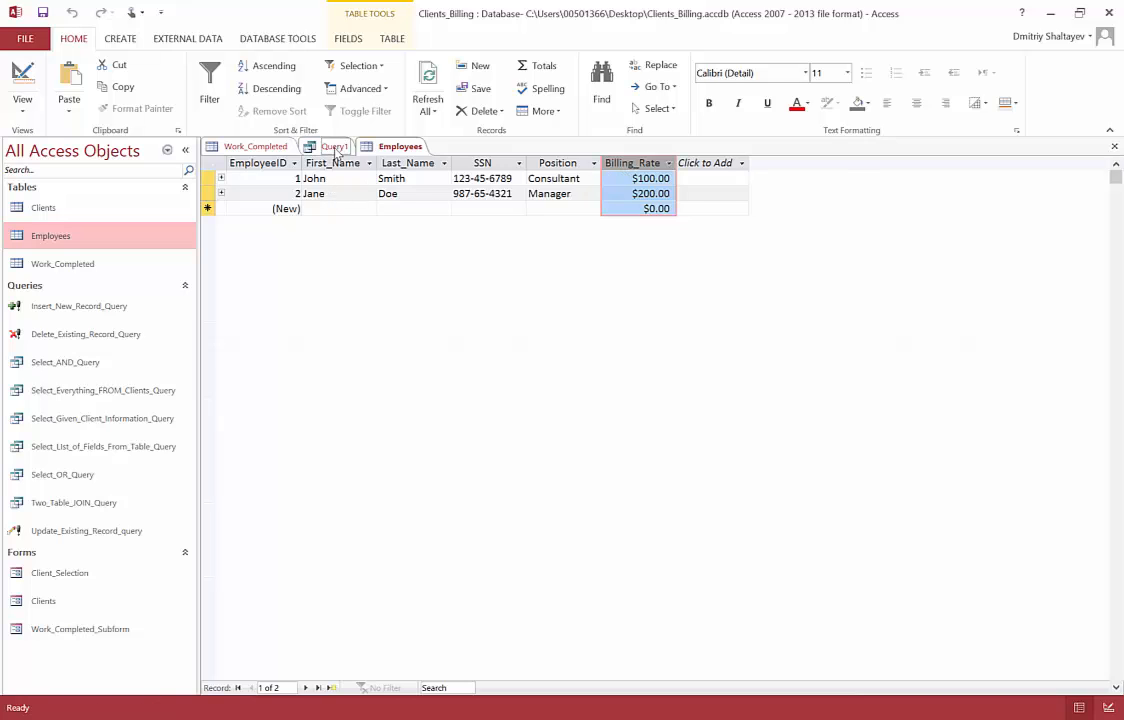
Step: Extend the new query's SELECT list after Work_Completed.Hours_Worked with a new line containing Employees.First_Name and Employees.Last_Name
left_click(335, 147)
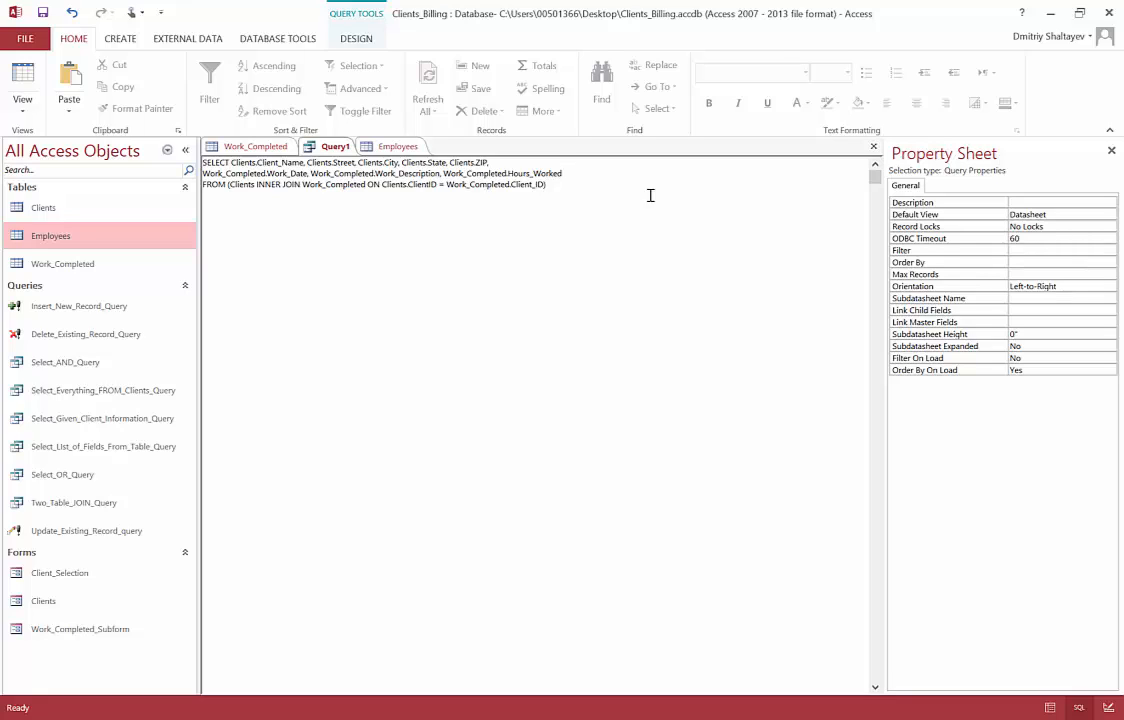
left_click(598, 176)
type(",")
key("Return")
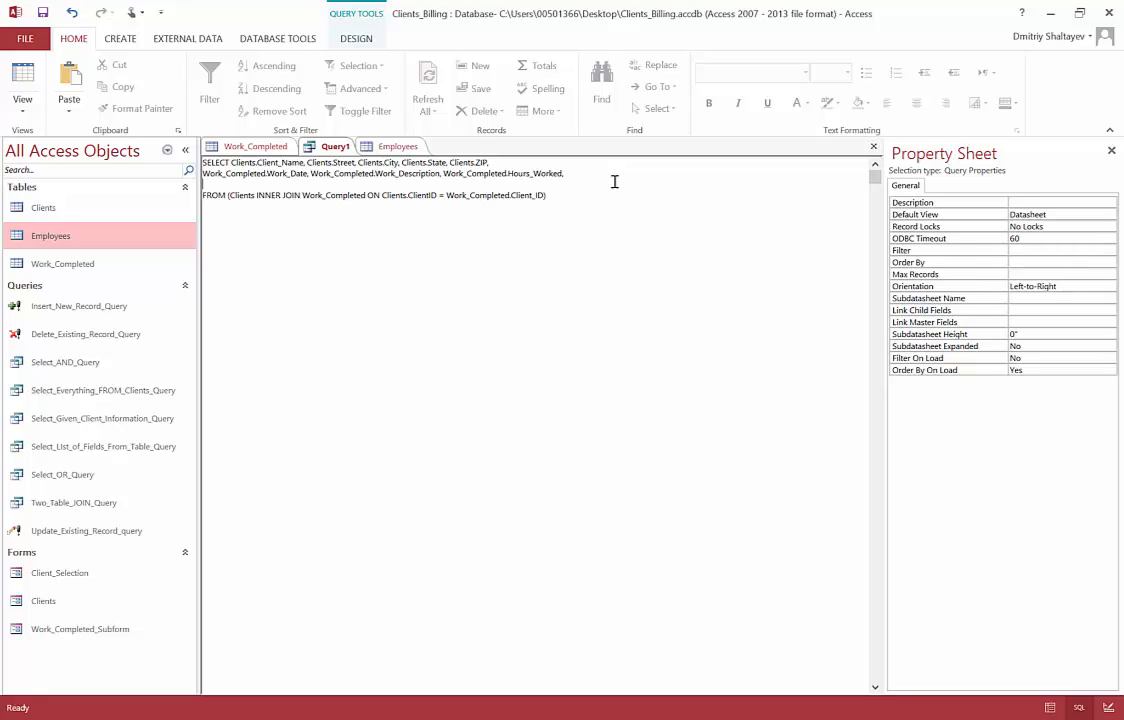
type("Employees")
type(",")
type("First_")
type("Name")
type(",")
type(" Employees")
type(".")
type("Last")
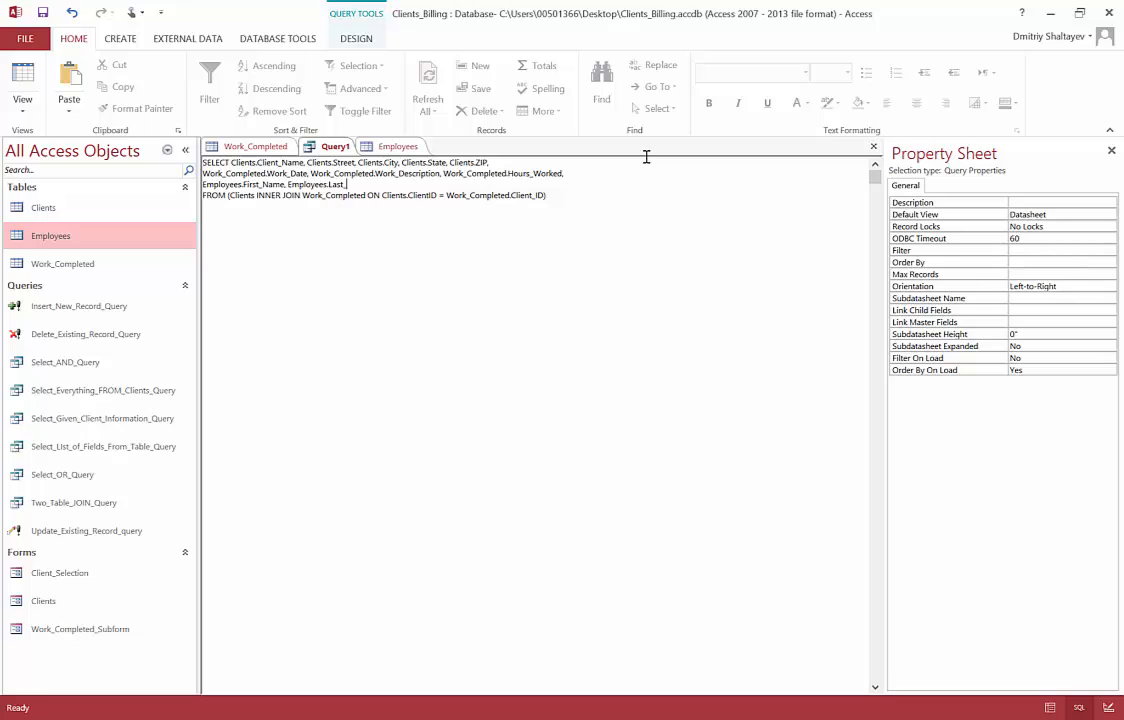
type("_Name, Employees.")
Step: Check the rate field's name in the Employees table and add Employees.Billing_Rate to the end of the SELECT list
left_click(391, 148)
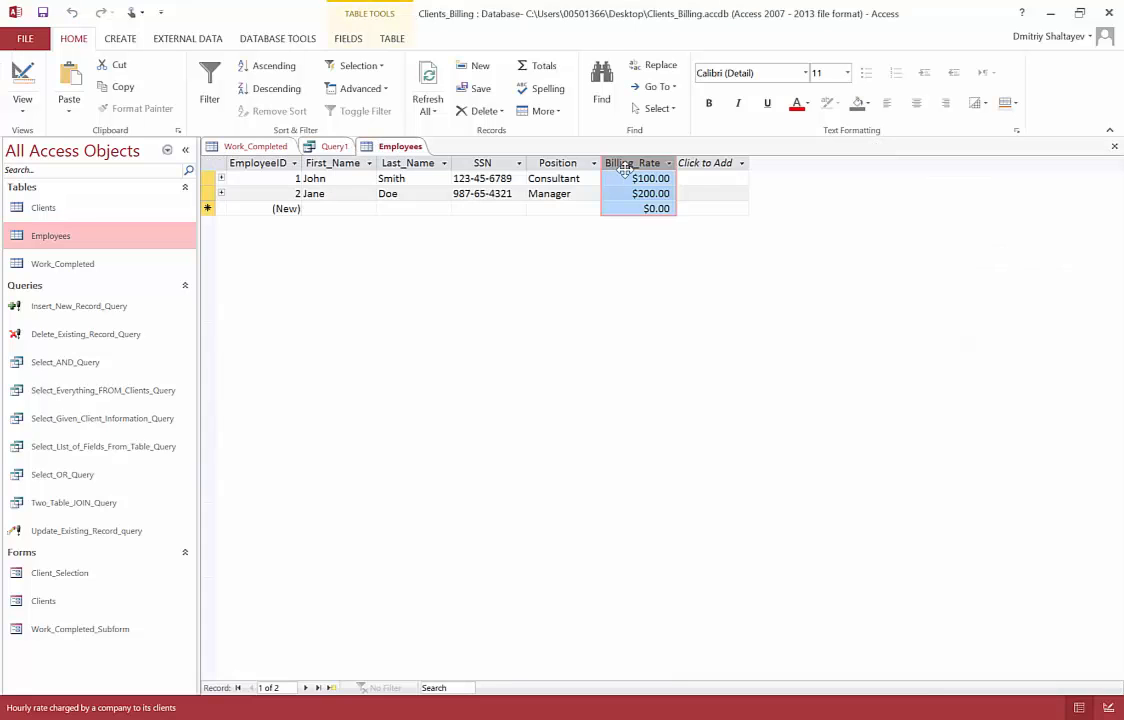
left_click(332, 146)
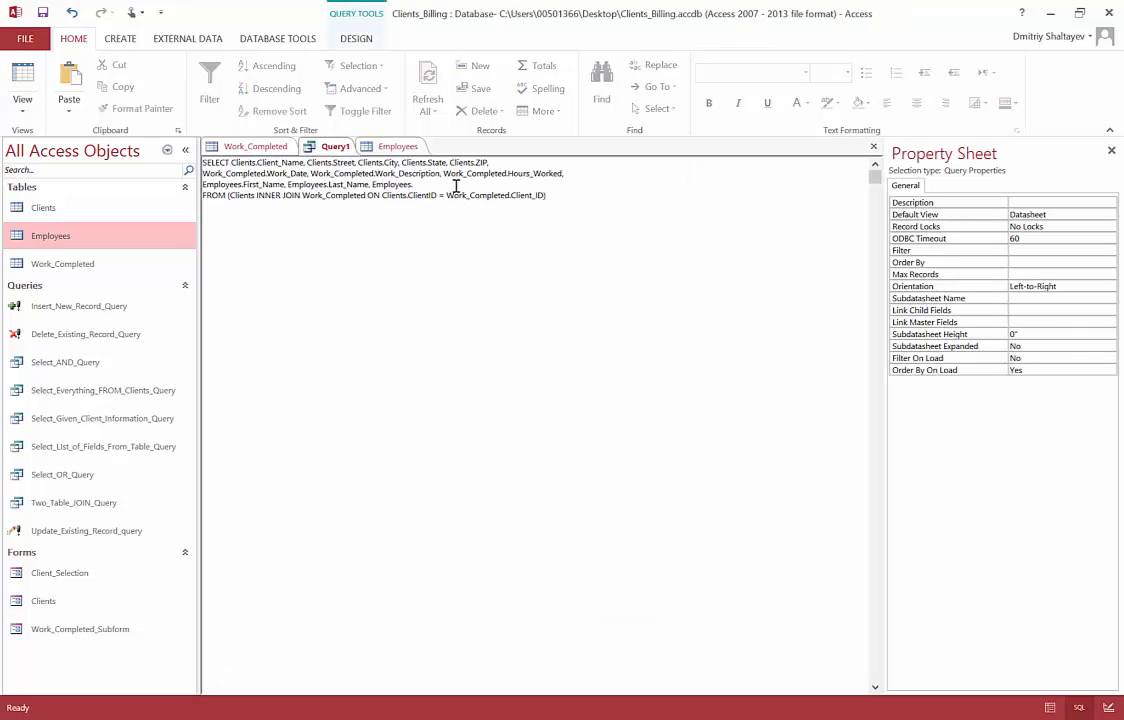
type("Billing_Rate")
left_click(595, 198)
Step: Try to run the query with the Employees fields selected but no join to the Employees table
left_click(355, 40)
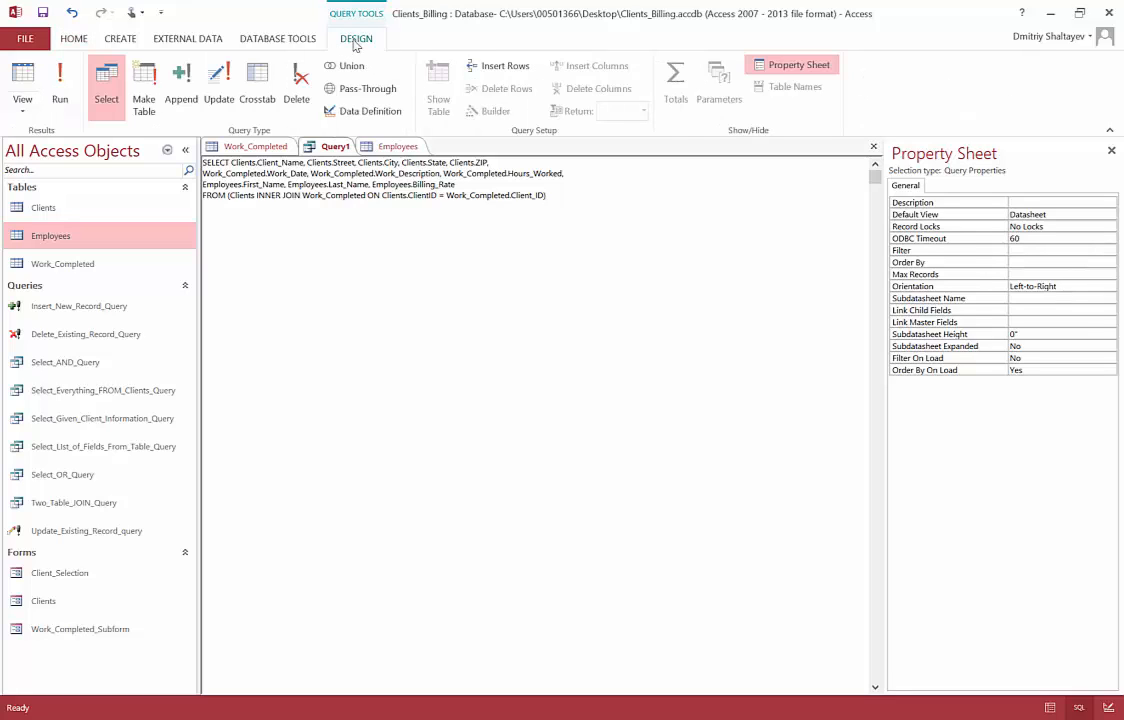
left_click(58, 89)
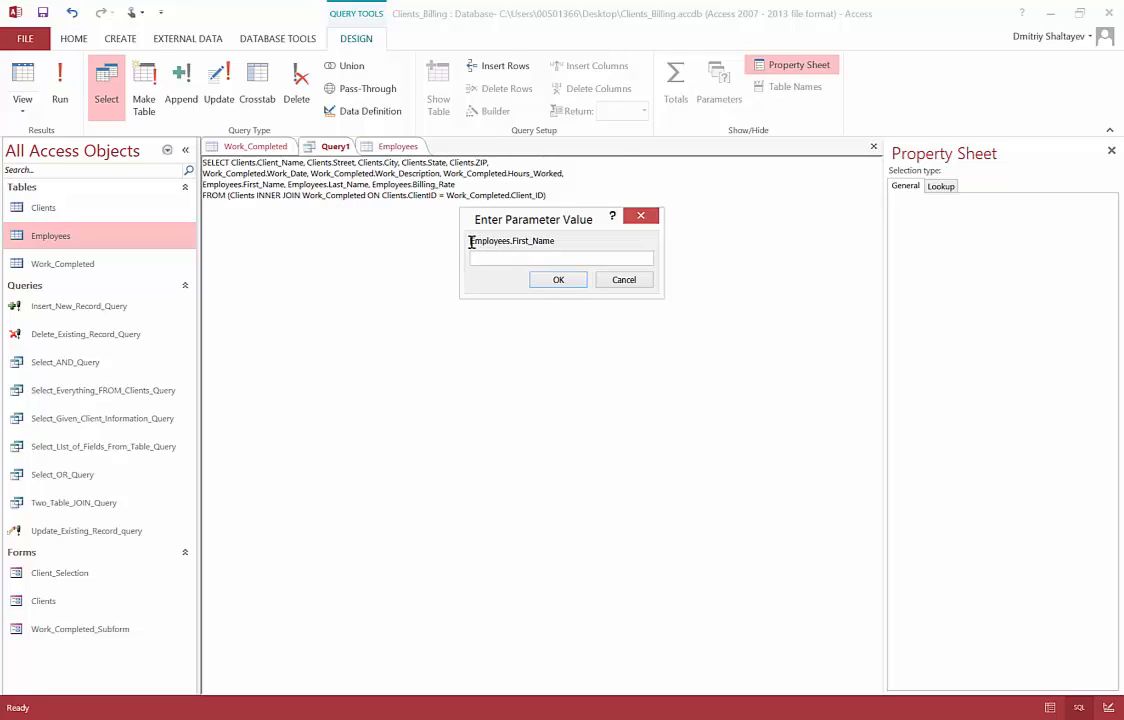
left_click_drag(470, 241, 560, 246)
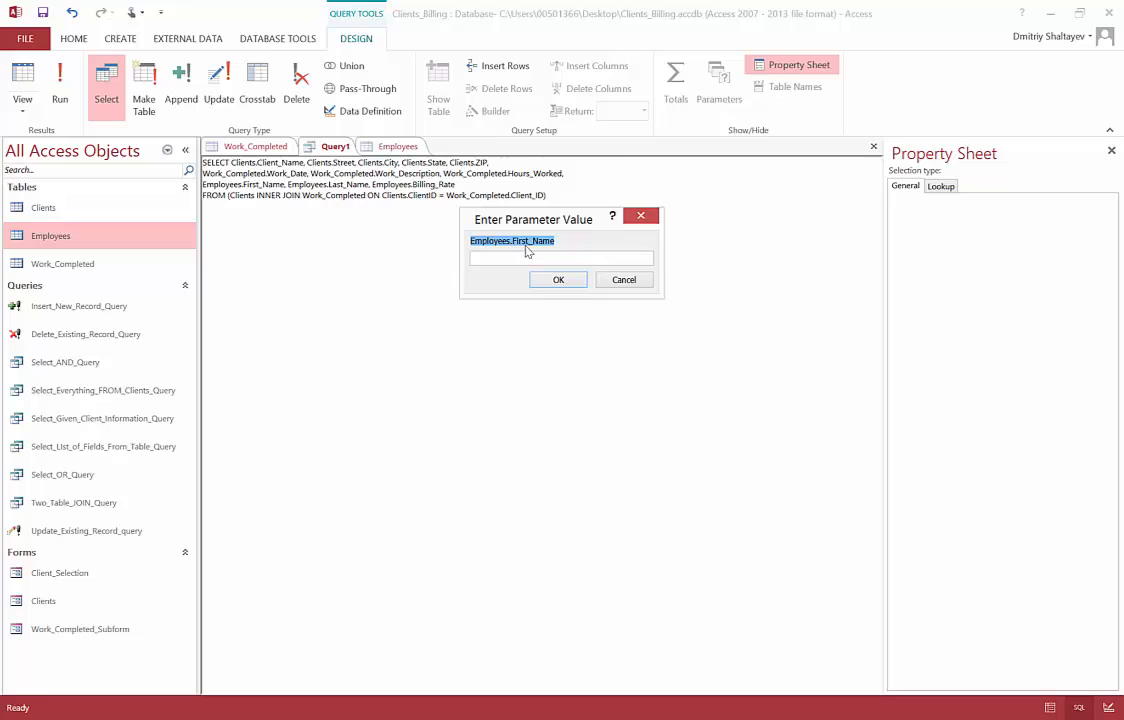
left_click(624, 281)
Step: Review the parenthesized Clients and Work_Completed join in the FROM clause as the base for joining a third table
left_click_drag(554, 198, 226, 198)
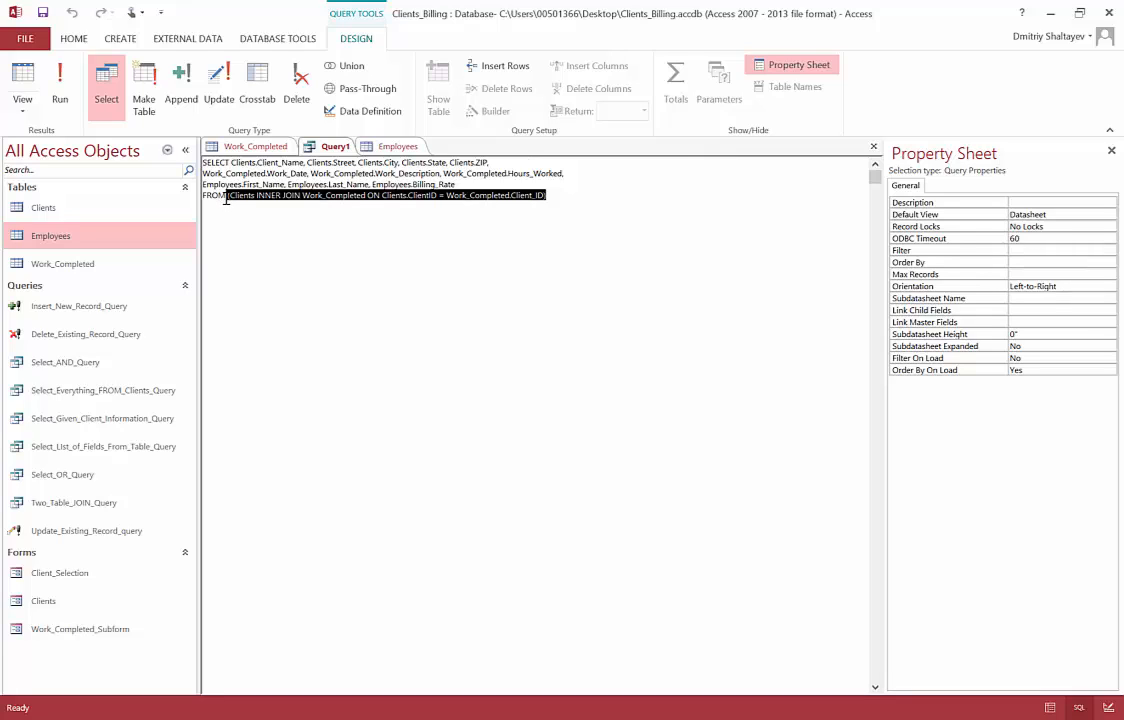
left_click(289, 222)
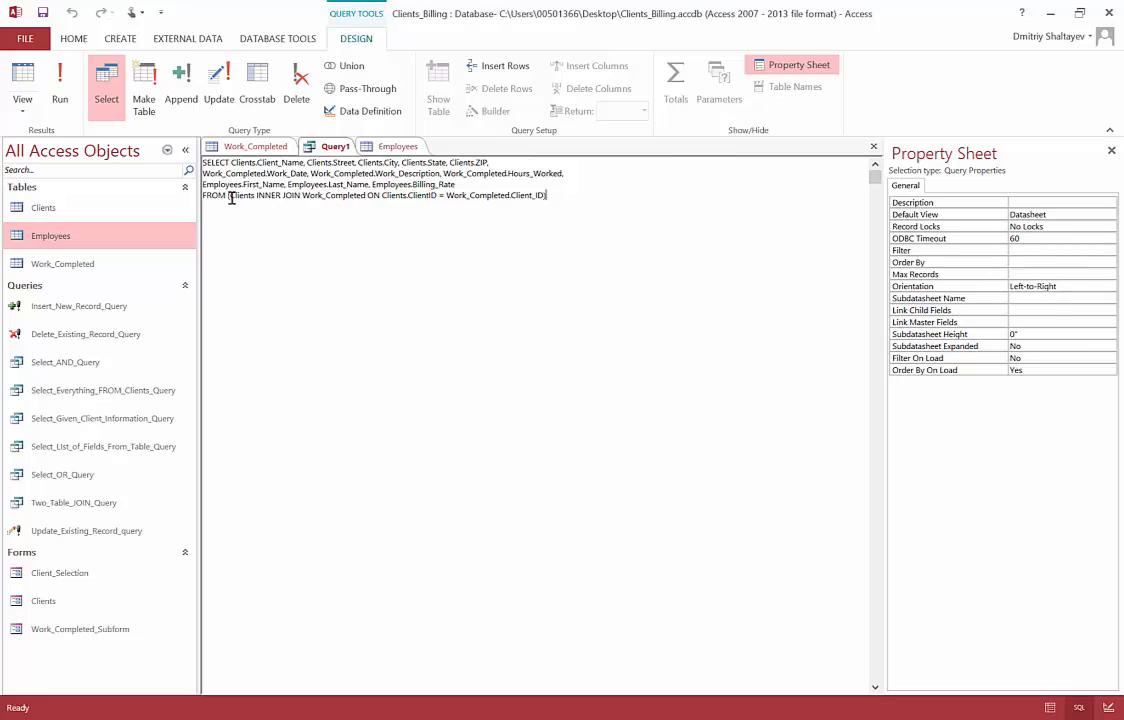
left_click_drag(228, 195, 547, 196)
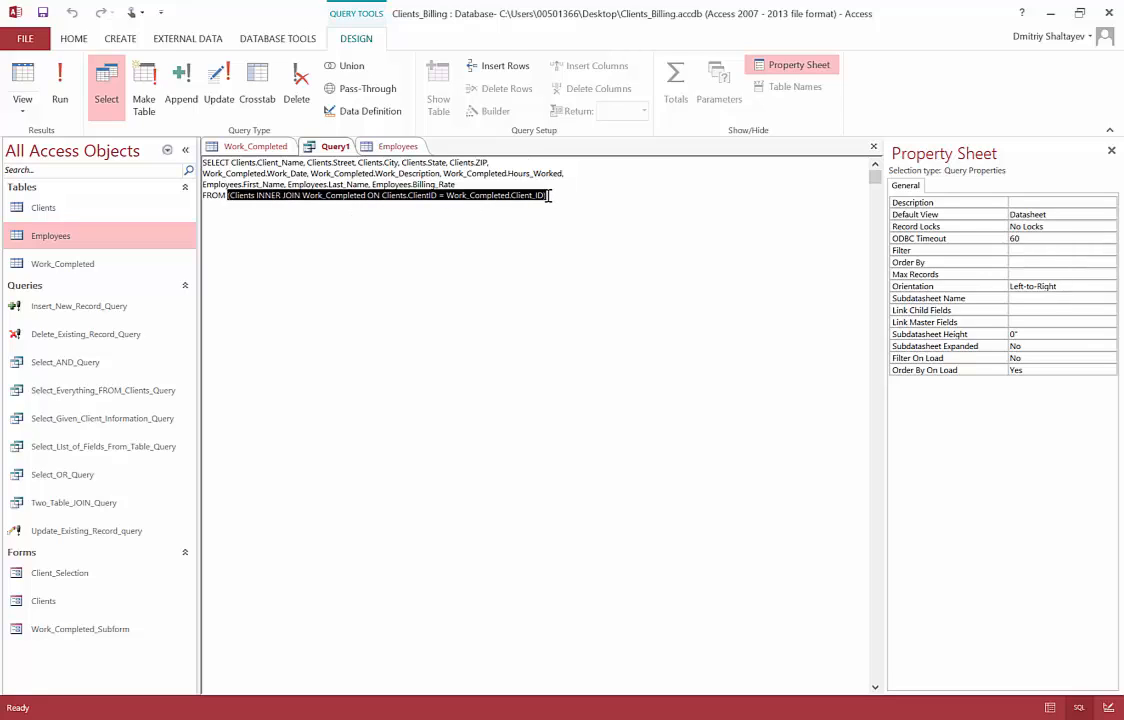
left_click(243, 197)
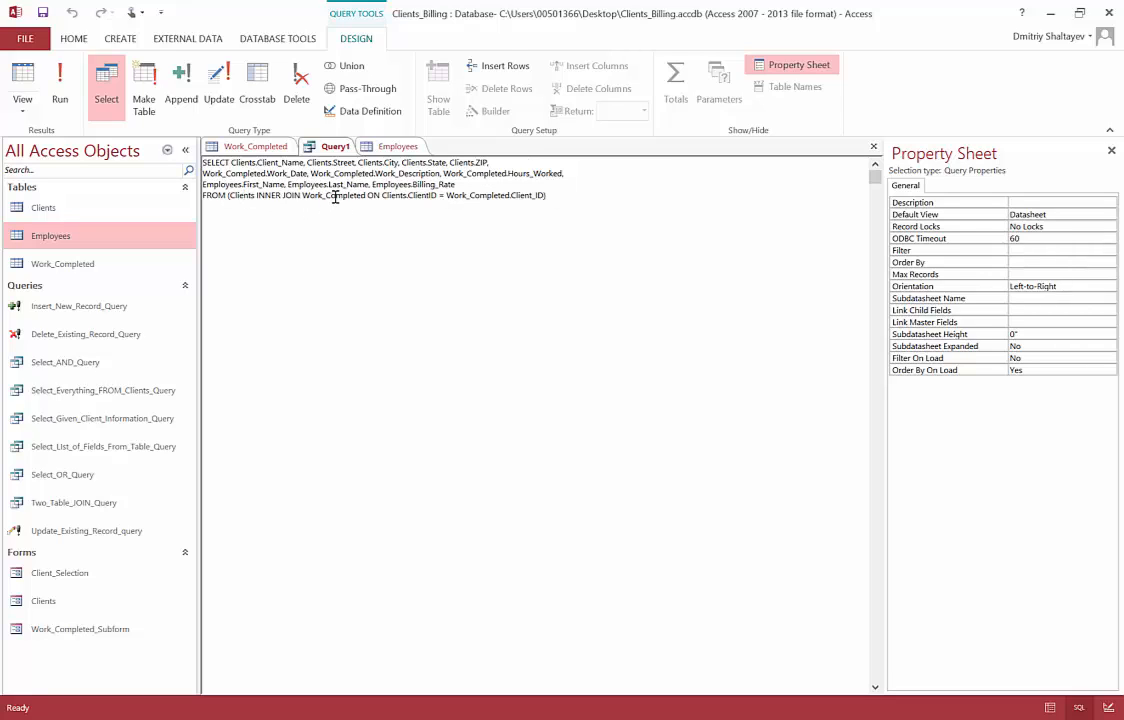
left_click(570, 195)
left_click_drag(228, 198, 548, 194)
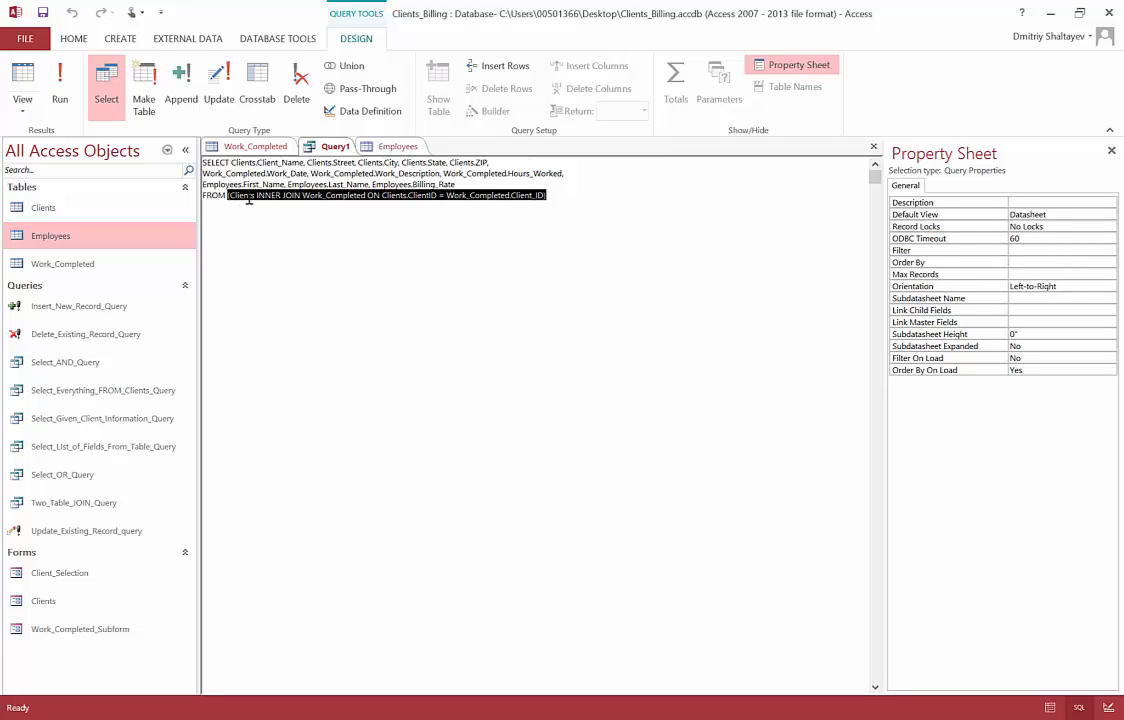
left_click(363, 196)
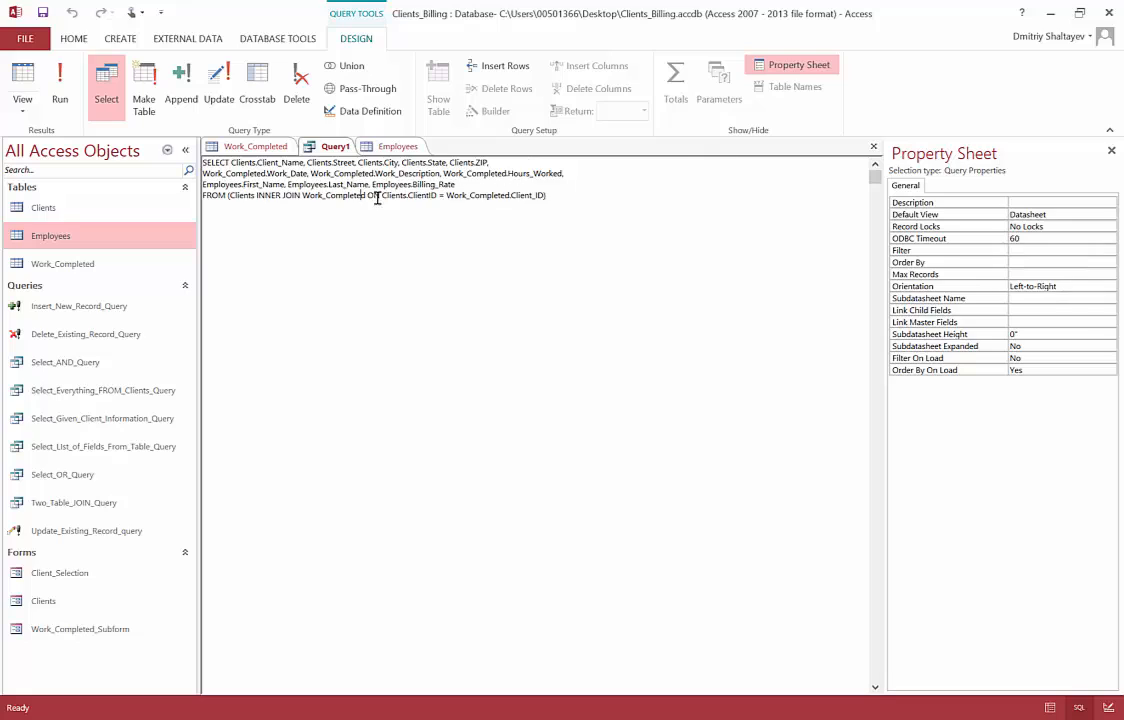
Step: Append INNER JOIN Employees after the parenthesized join and start its condition with ON on a new line
left_click(561, 197)
left_click(565, 196)
type("INNER JOIN Employees")
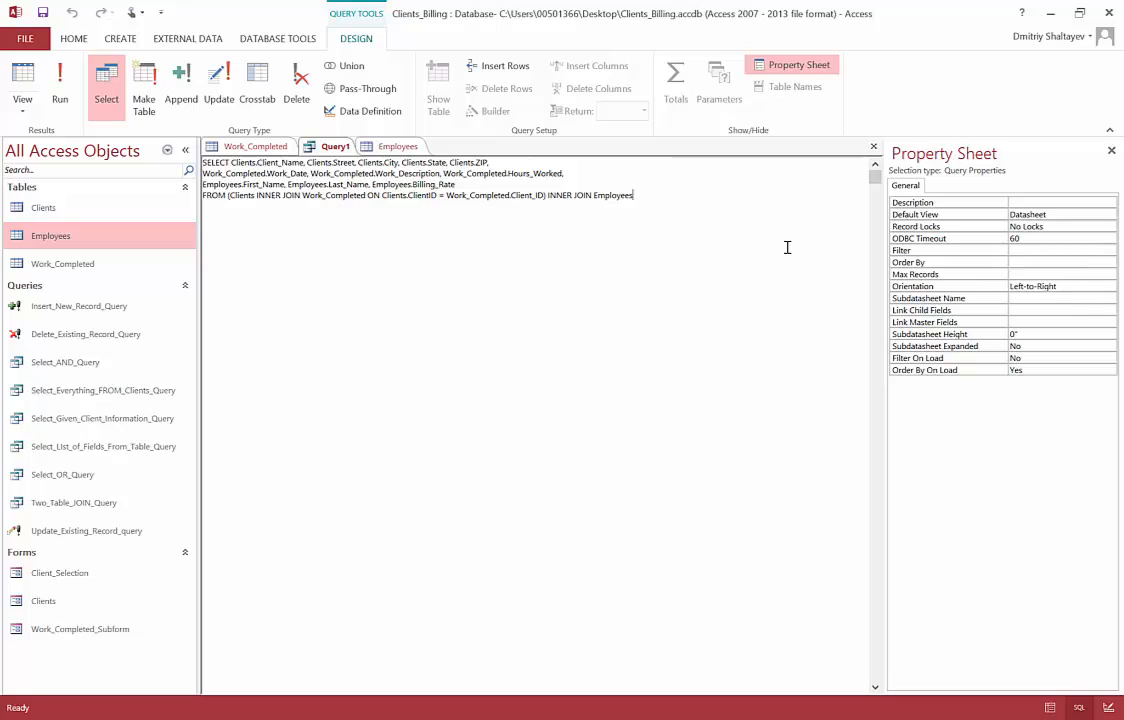
key("Return")
type("ON")
Step: Check the key fields linking Work_Completed and Employees in the relationships diagram and enter Work_Completed.Employee_ID after ON in the query
left_click(266, 39)
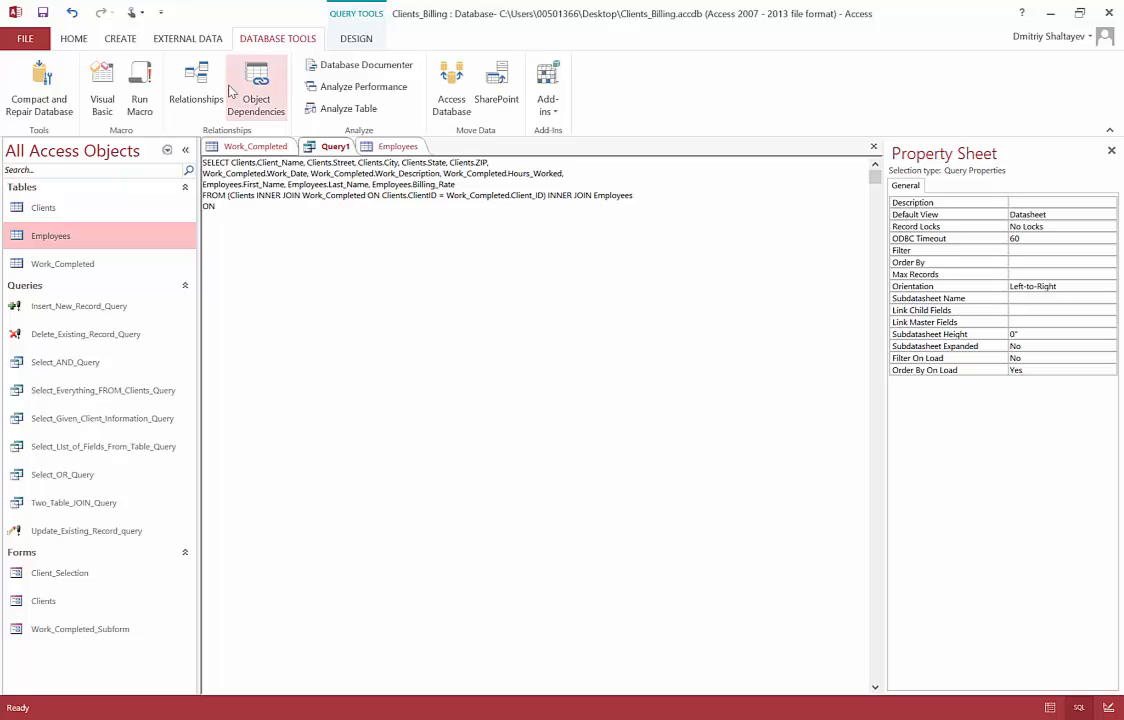
left_click(197, 90)
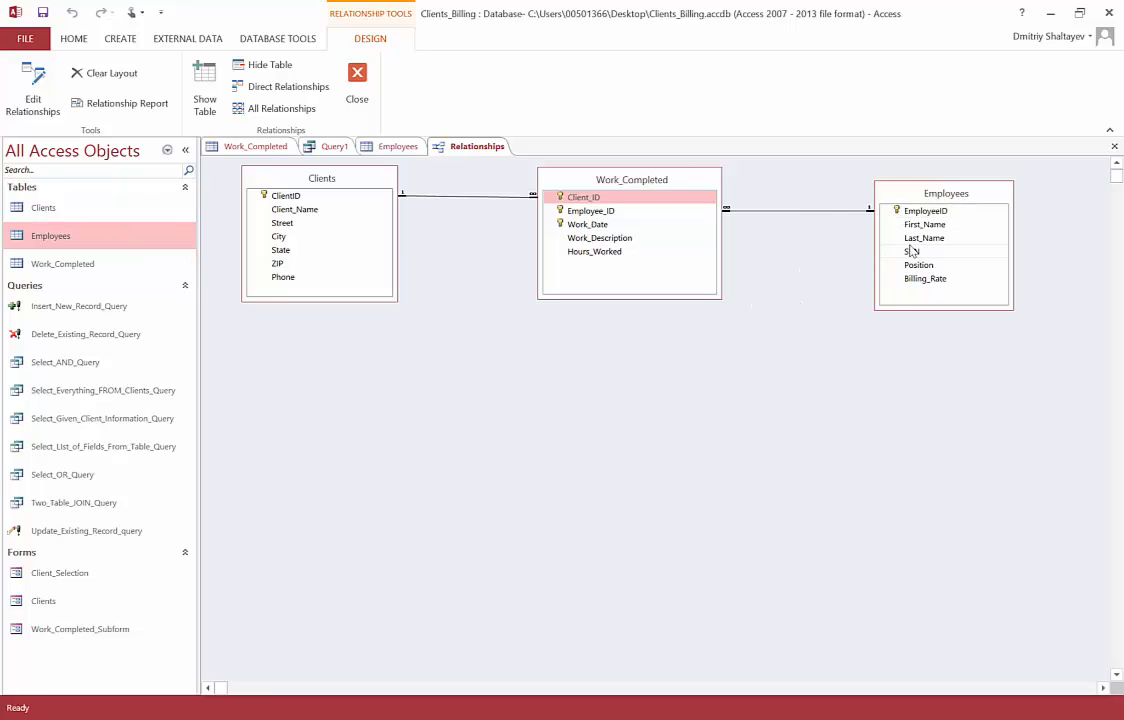
left_click(954, 213)
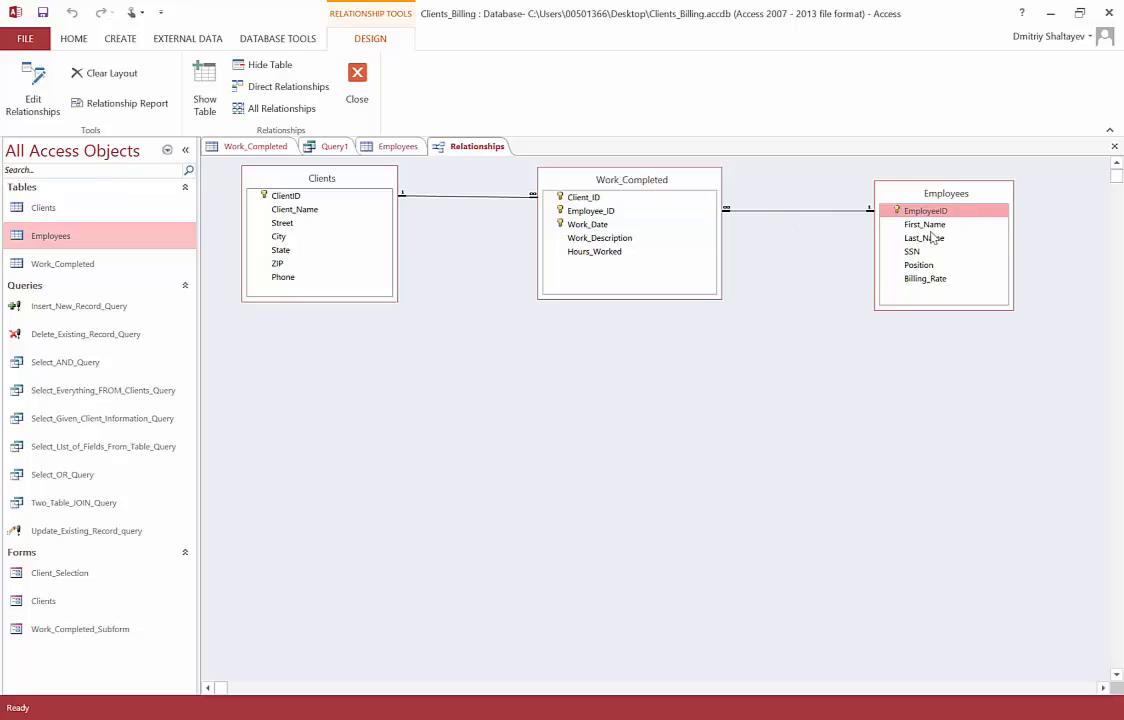
left_click(636, 212)
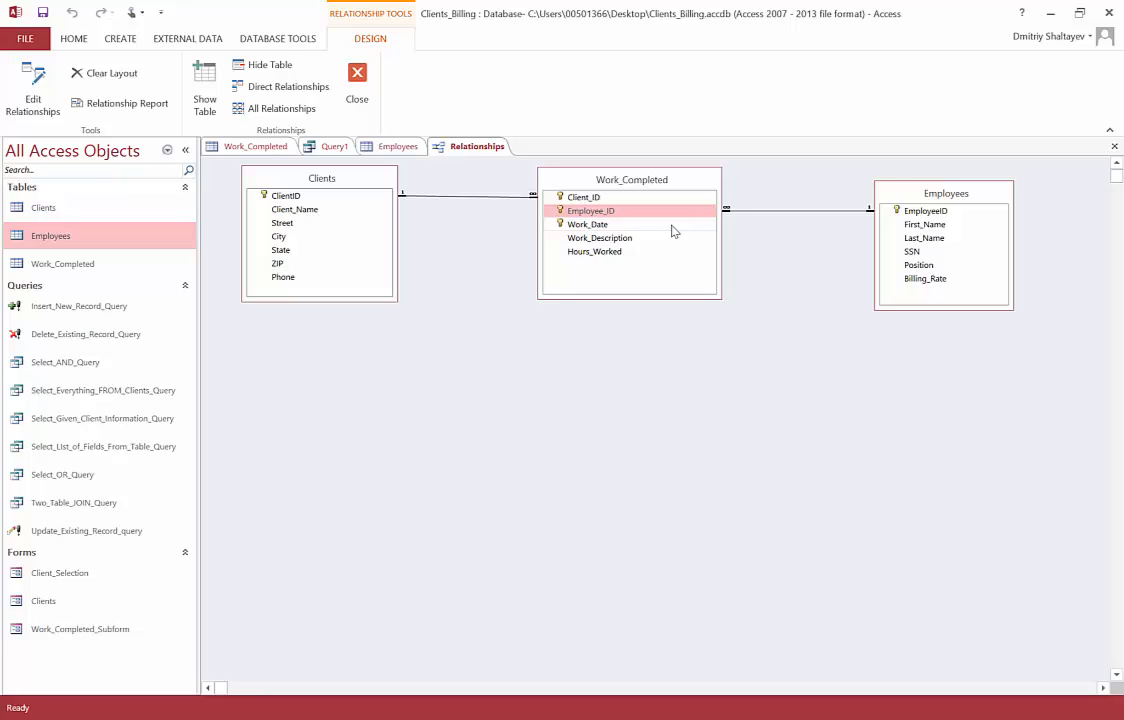
left_click(357, 86)
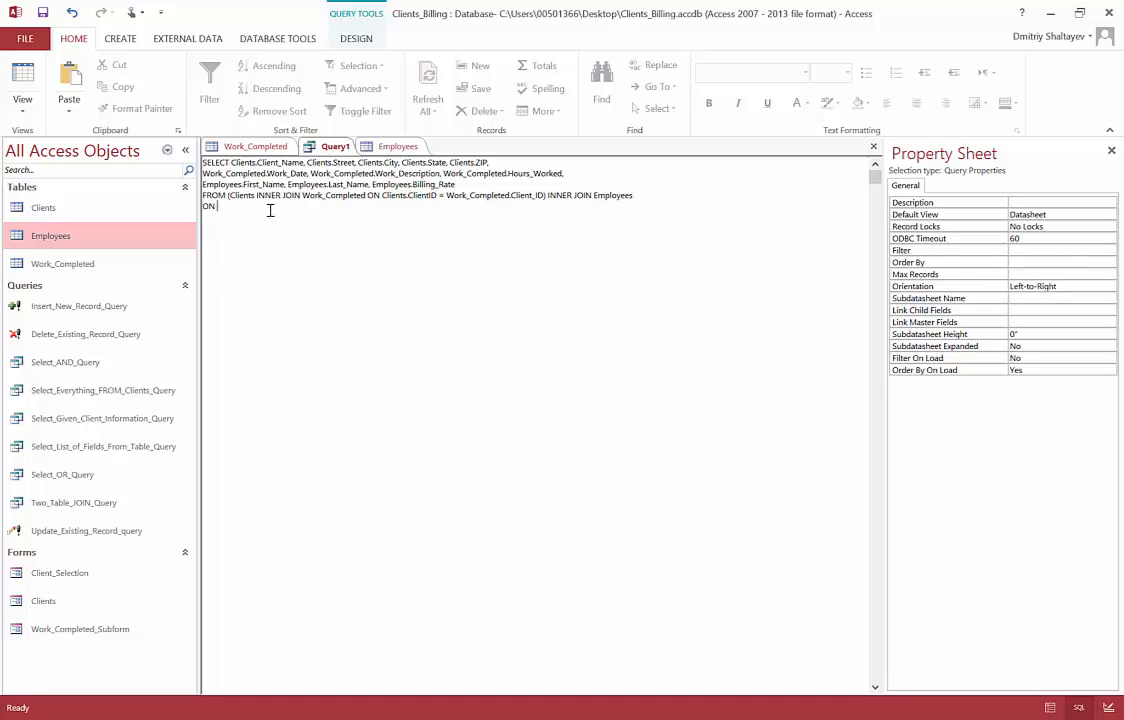
type("Work_Completed.")
type("Employee_ID")
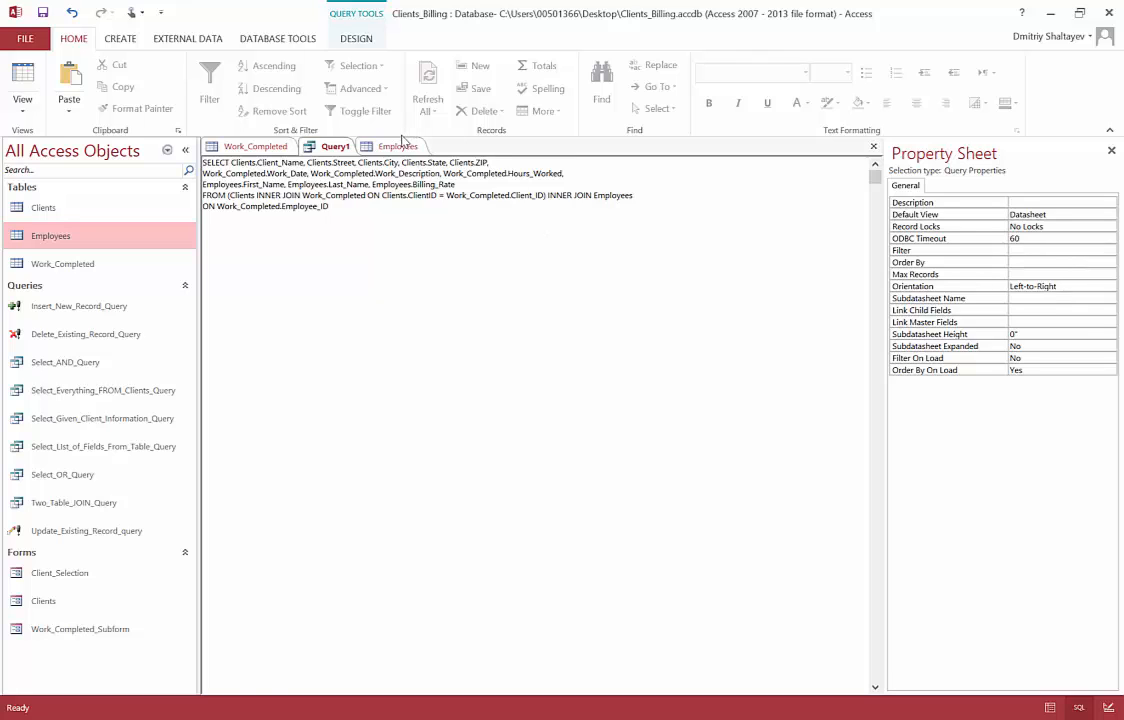
Step: Check the employee ID field names in the Employees and Work_Completed tables and complete the join condition with = Employees.EmployeeID
left_click(399, 146)
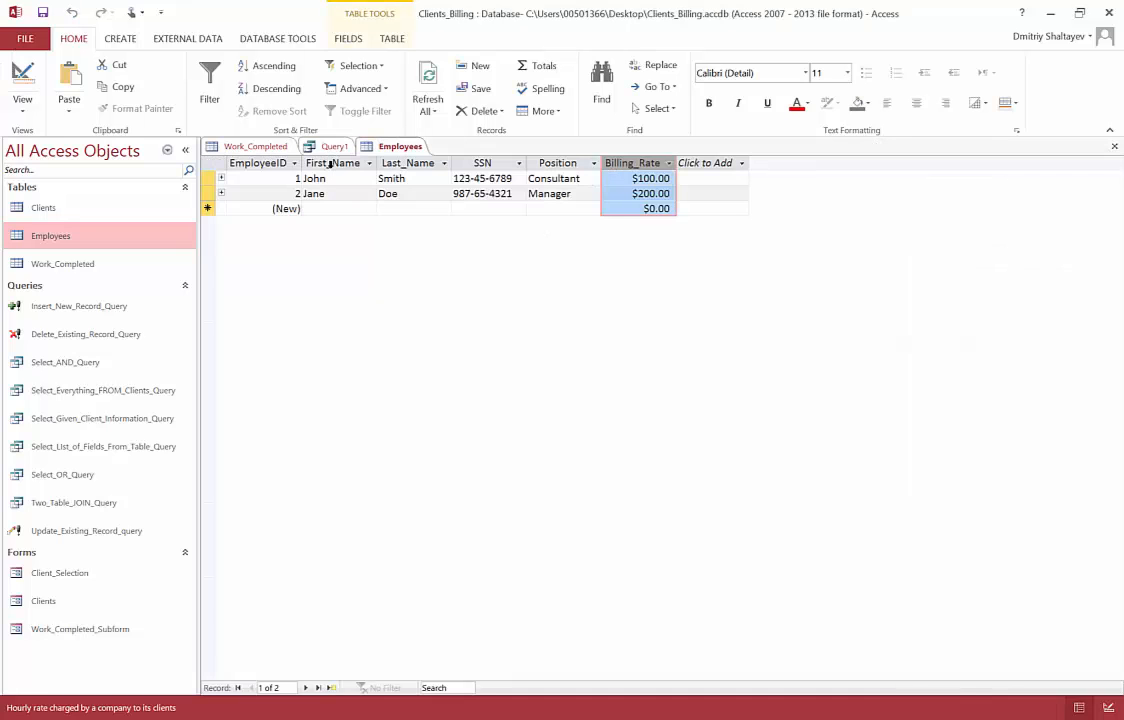
left_click(255, 146)
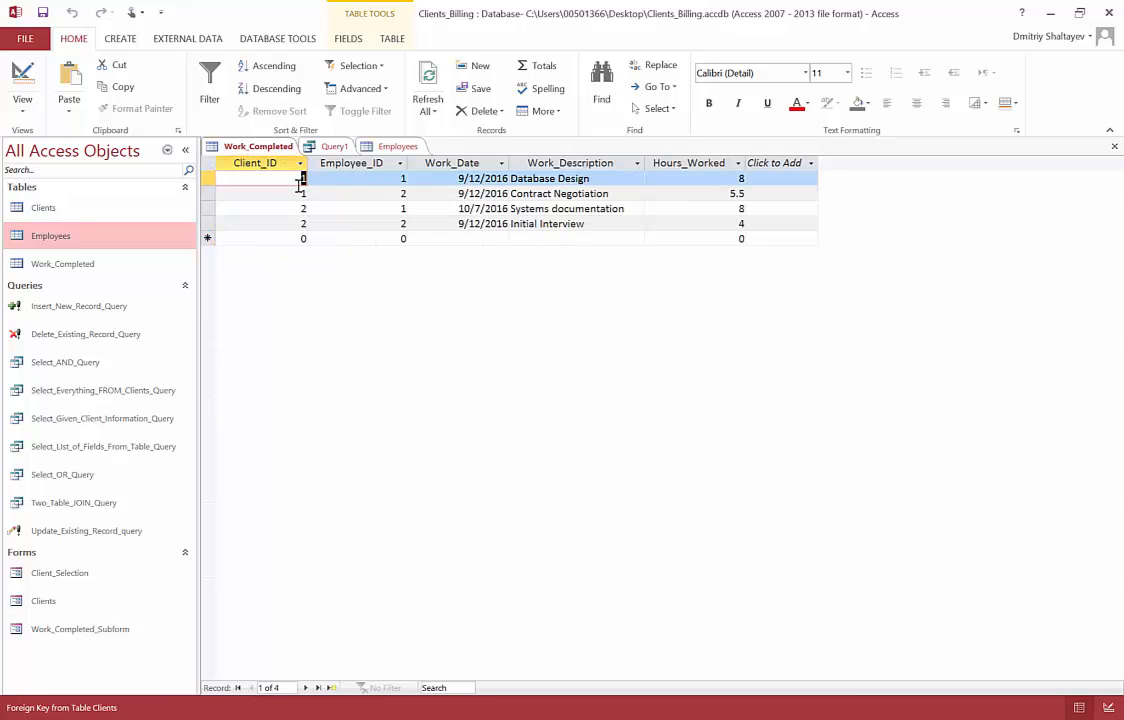
left_click(395, 147)
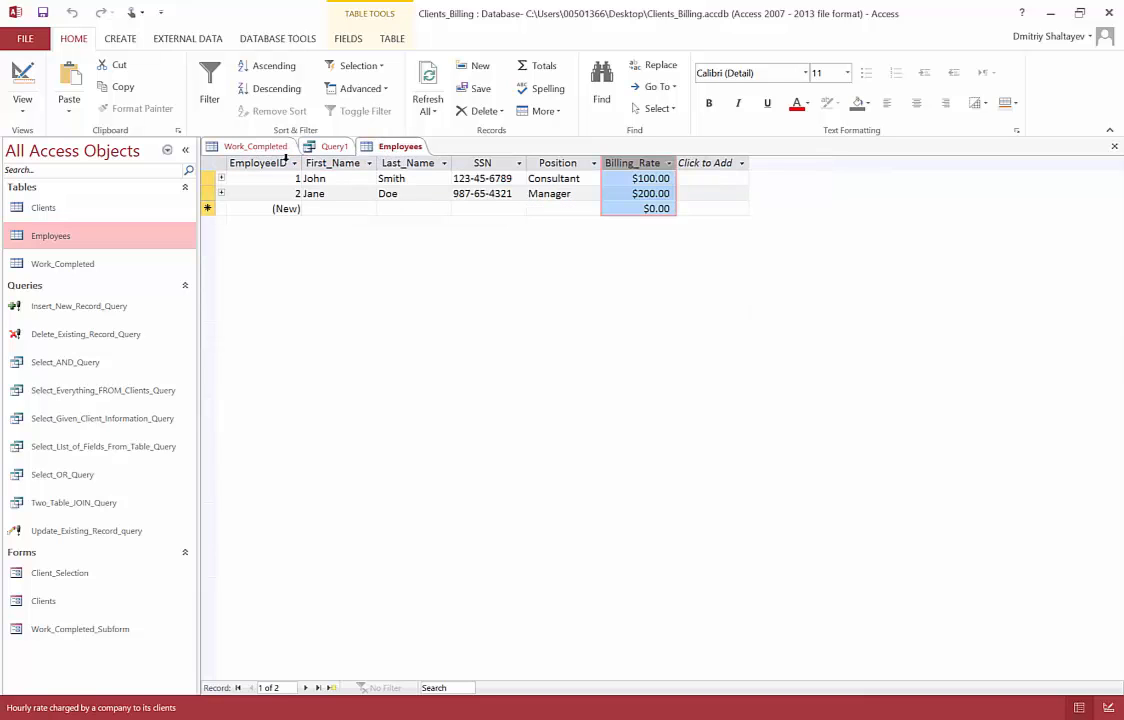
left_click(331, 147)
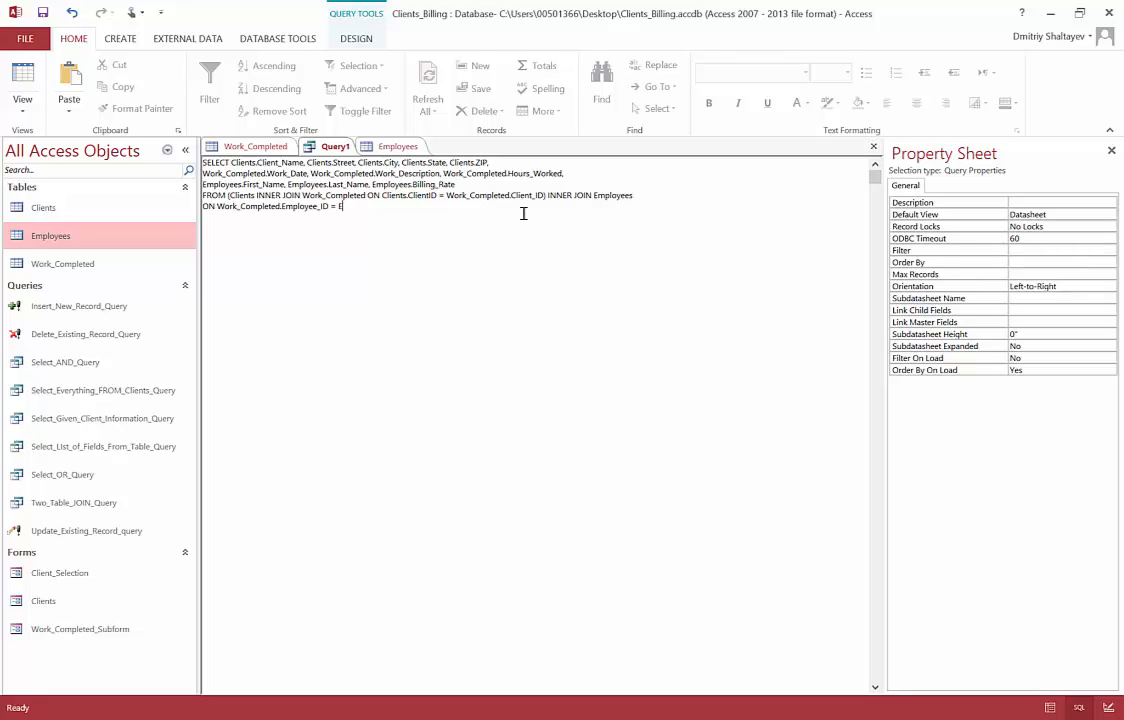
type("mployees.EmployeeID")
Step: Review the selected Employees fields and the parenthesized Clients and Work_Completed join, and run the three-table query
left_click_drag(202, 184, 465, 186)
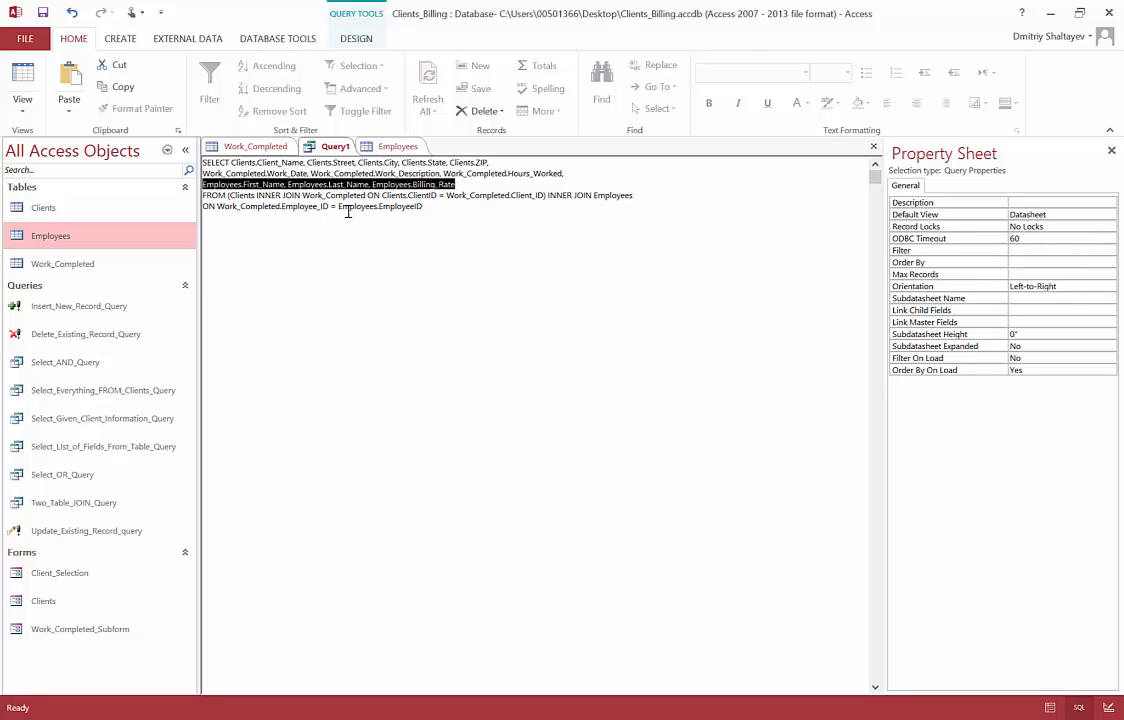
left_click(406, 207)
left_click_drag(429, 207, 538, 197)
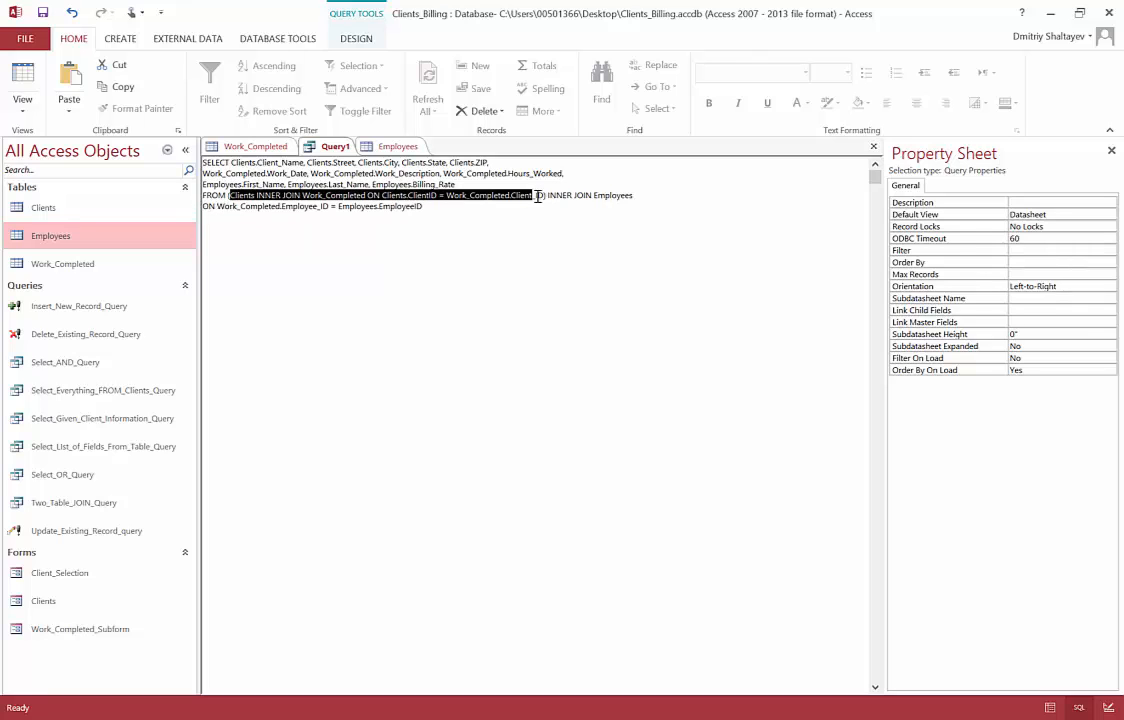
left_click(514, 241)
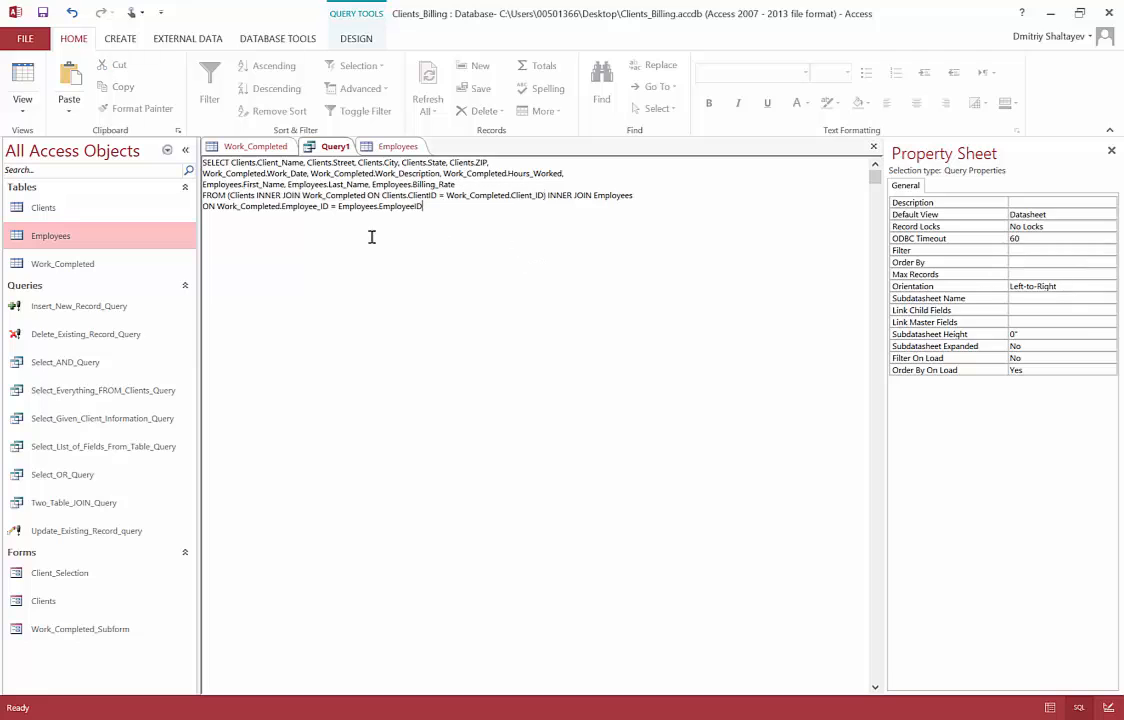
left_click(357, 39)
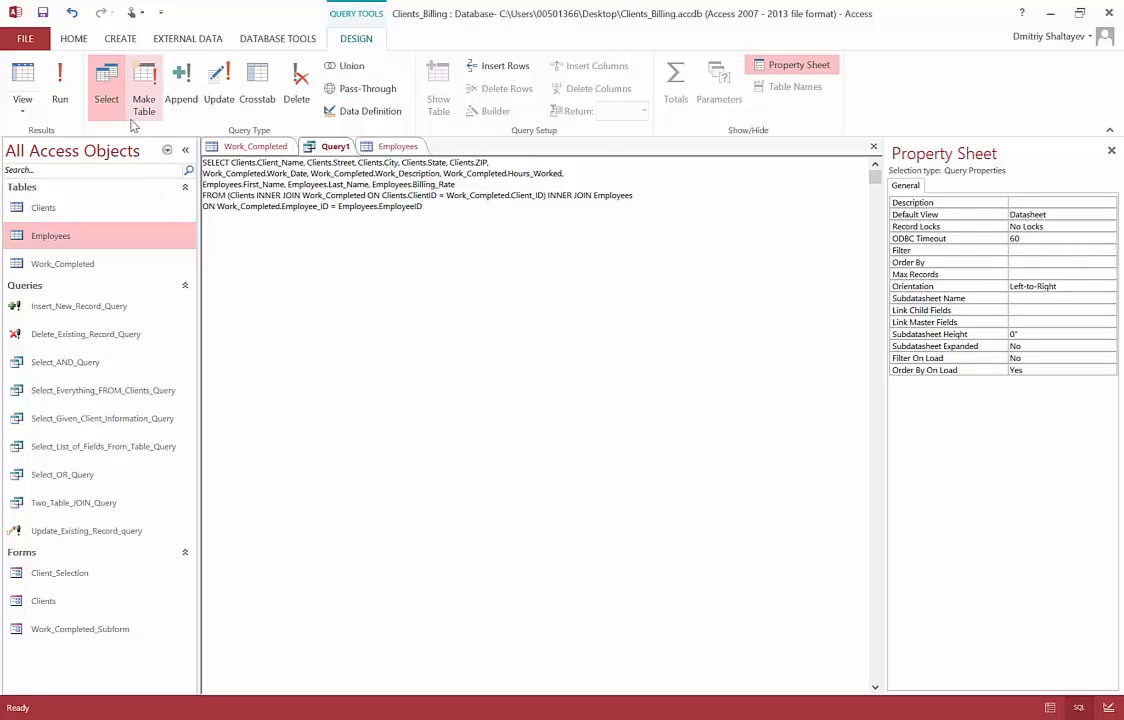
left_click(56, 104)
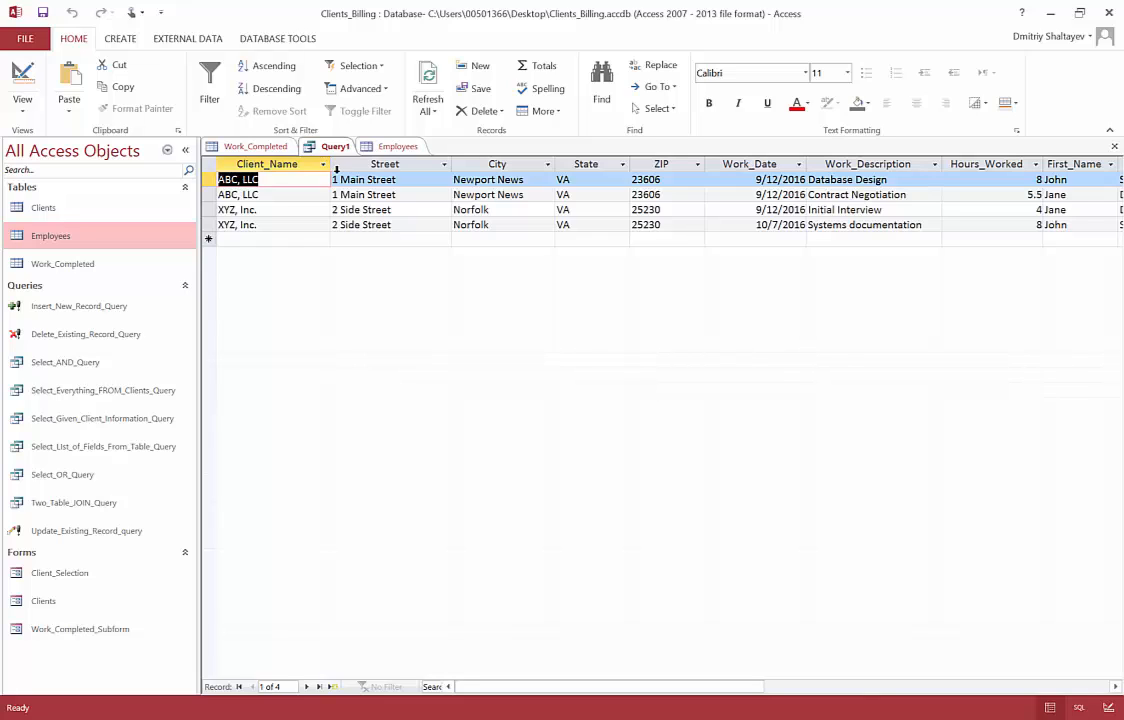
Step: Examine the query result's client address columns, work columns, employee name columns and Billing_Rate column
left_click_drag(276, 164, 675, 167)
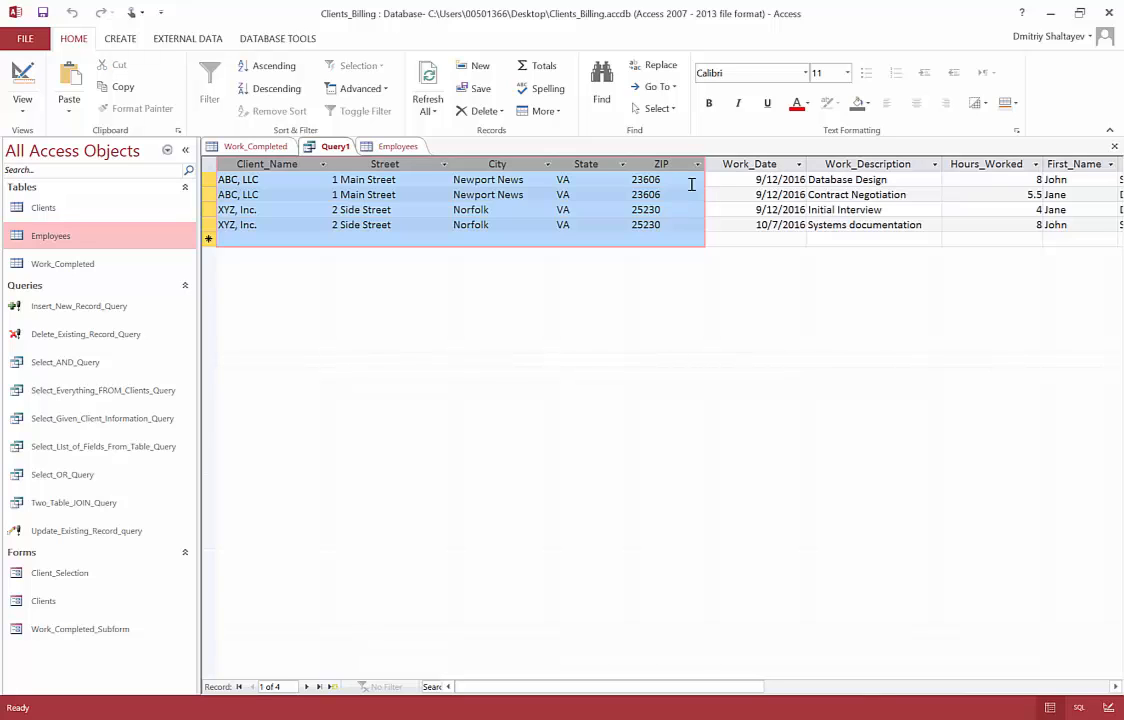
left_click(766, 163)
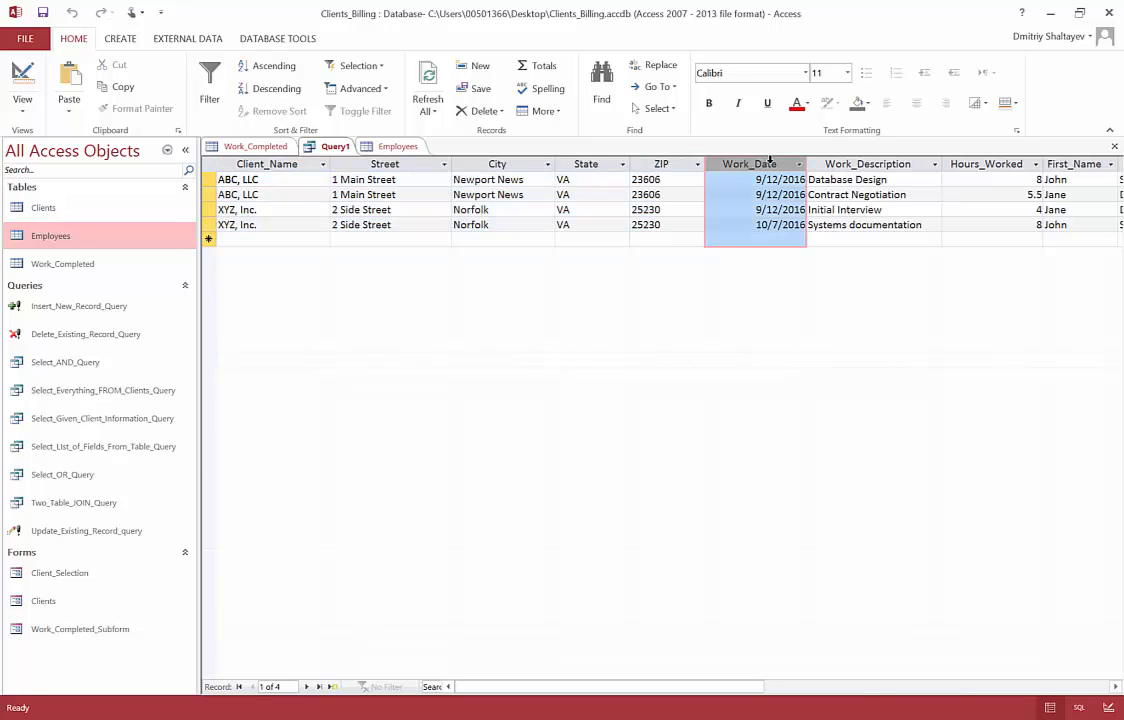
left_click_drag(770, 160, 983, 154)
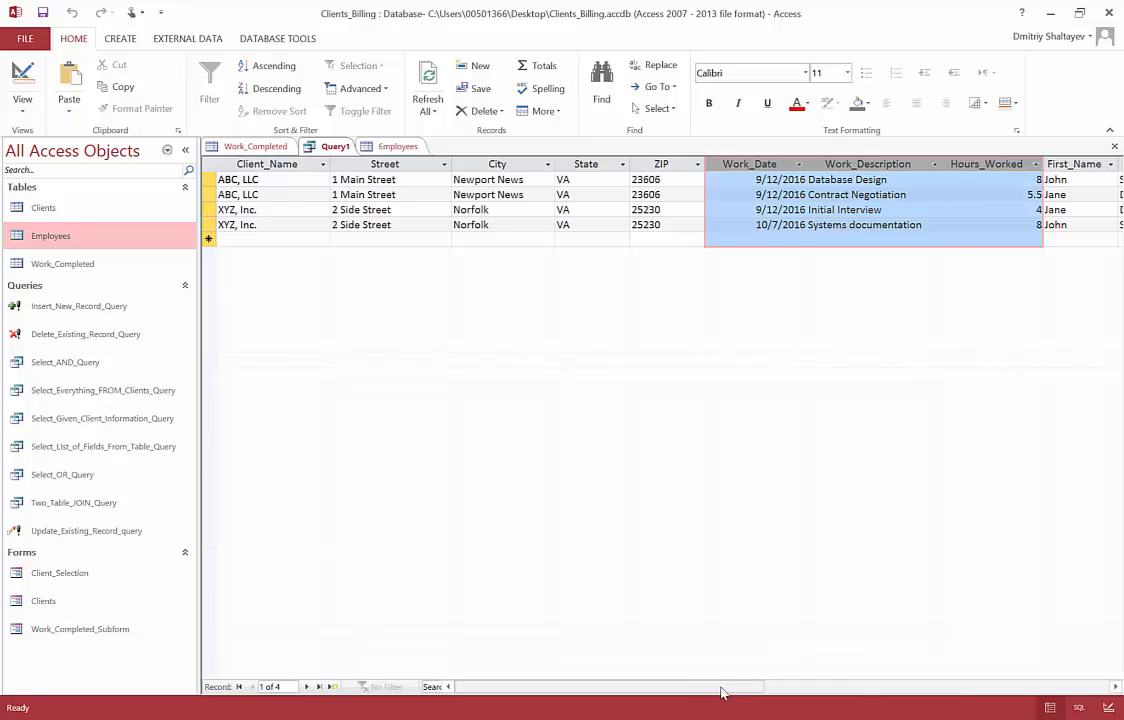
left_click_drag(723, 687, 855, 687)
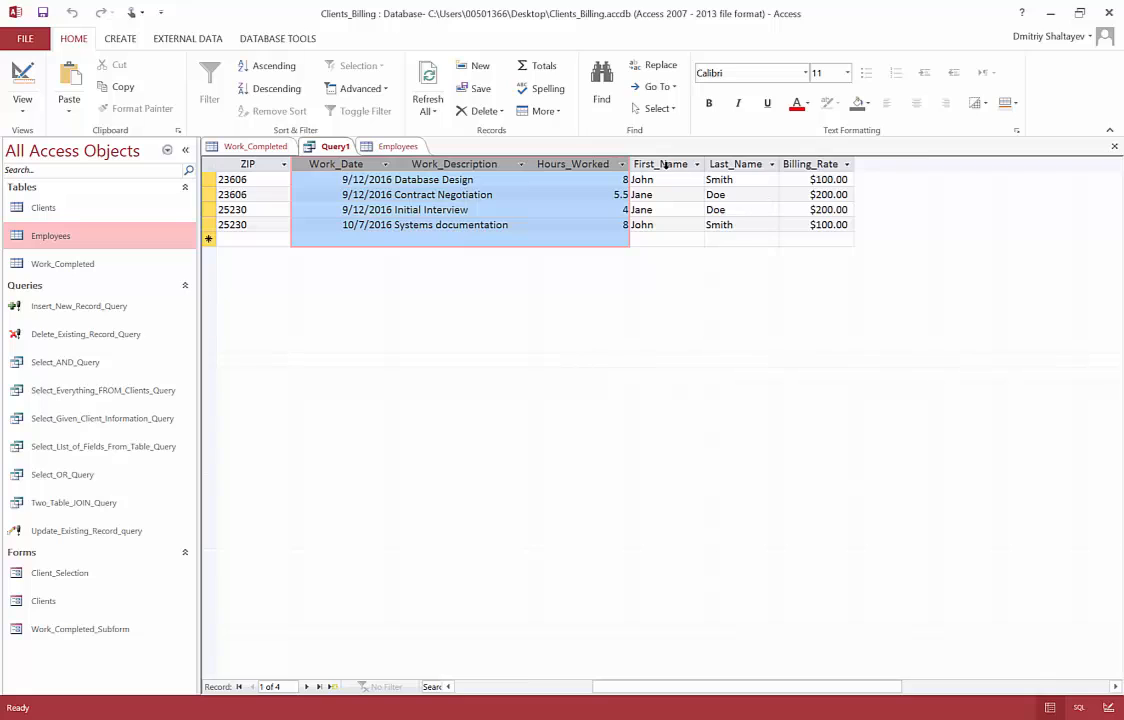
left_click_drag(664, 163, 735, 167)
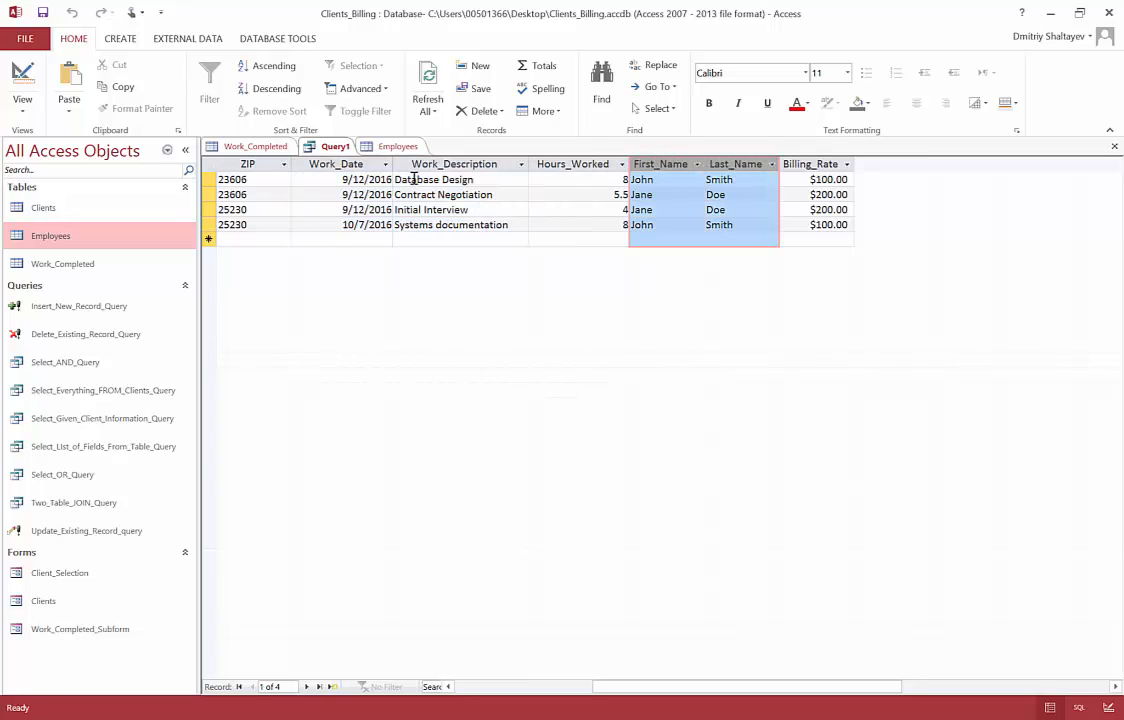
left_click(820, 163)
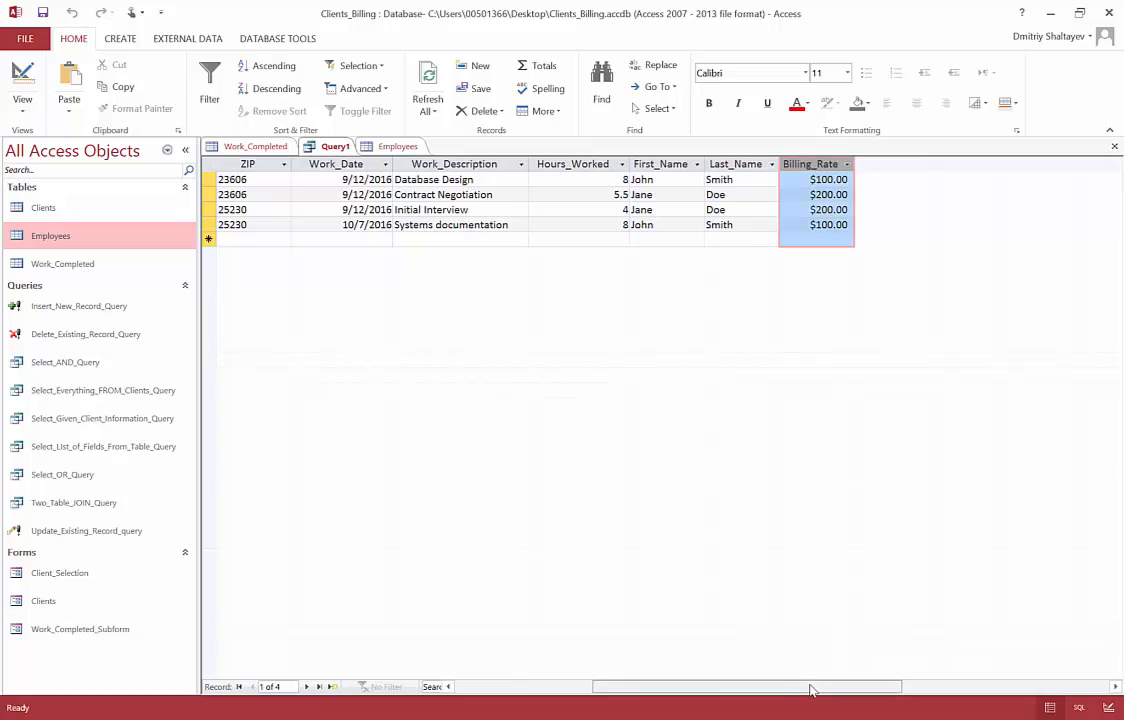
left_click_drag(808, 686, 546, 714)
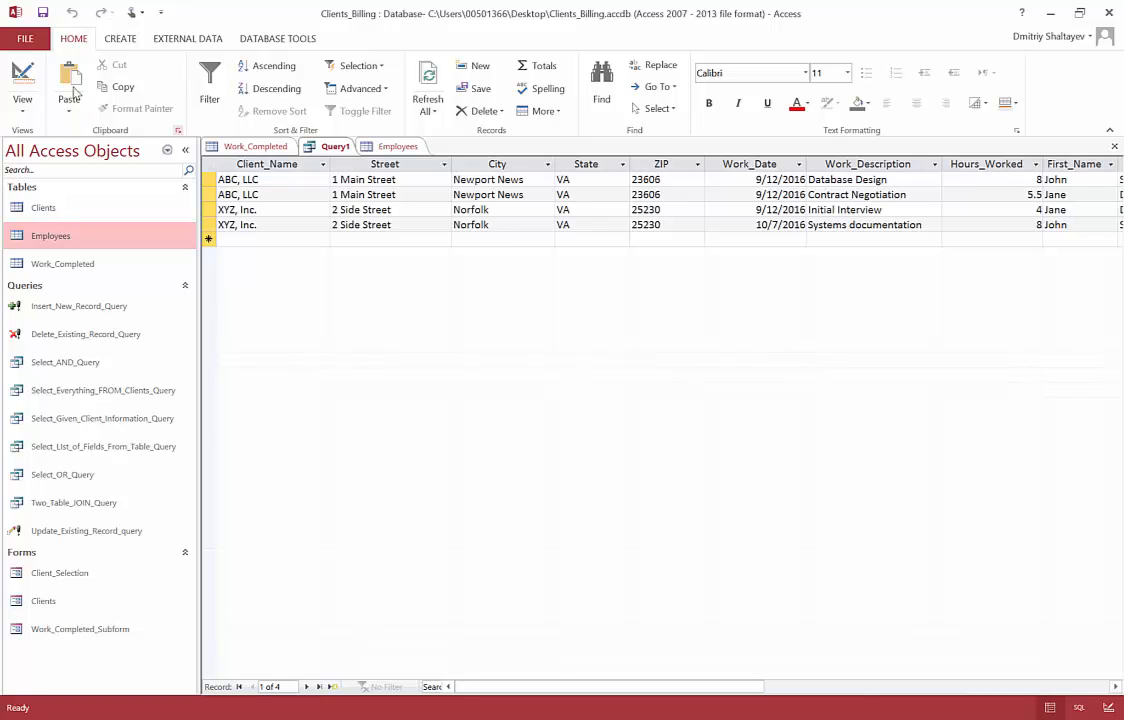
Step: Save the query as Three_Table_JOIN_Query
left_click(42, 14)
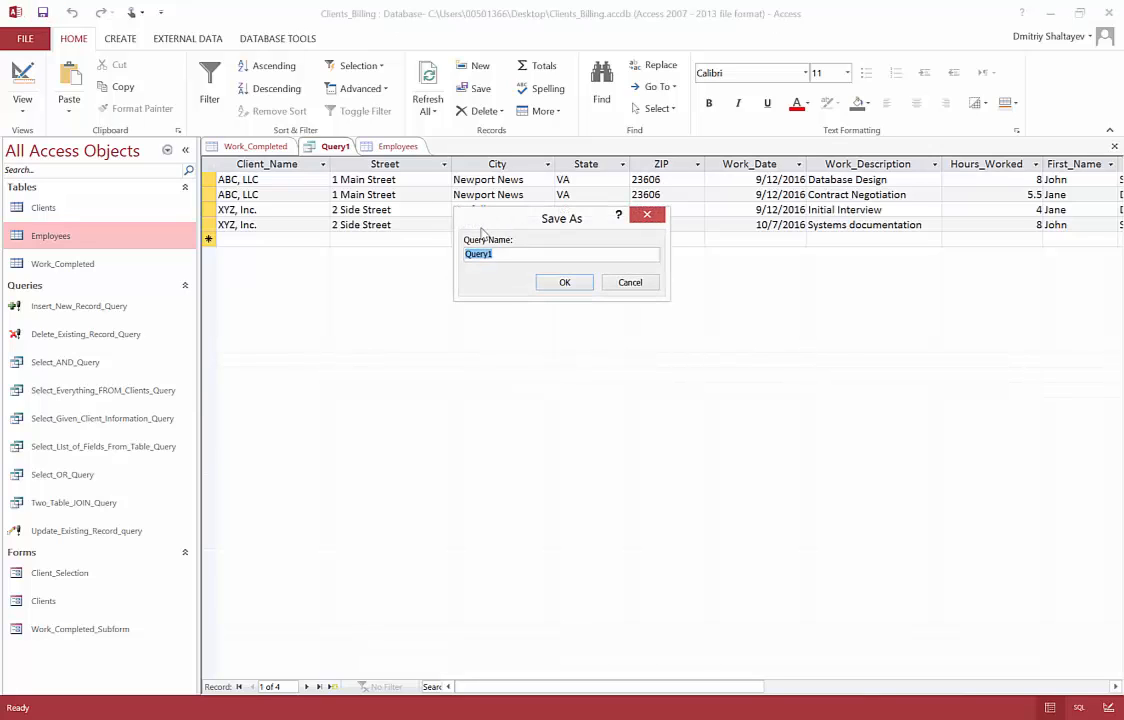
type("Three_Ta")
key("Caps_Lock")
type("BL")
key("BackSpace")
key("BackSpace")
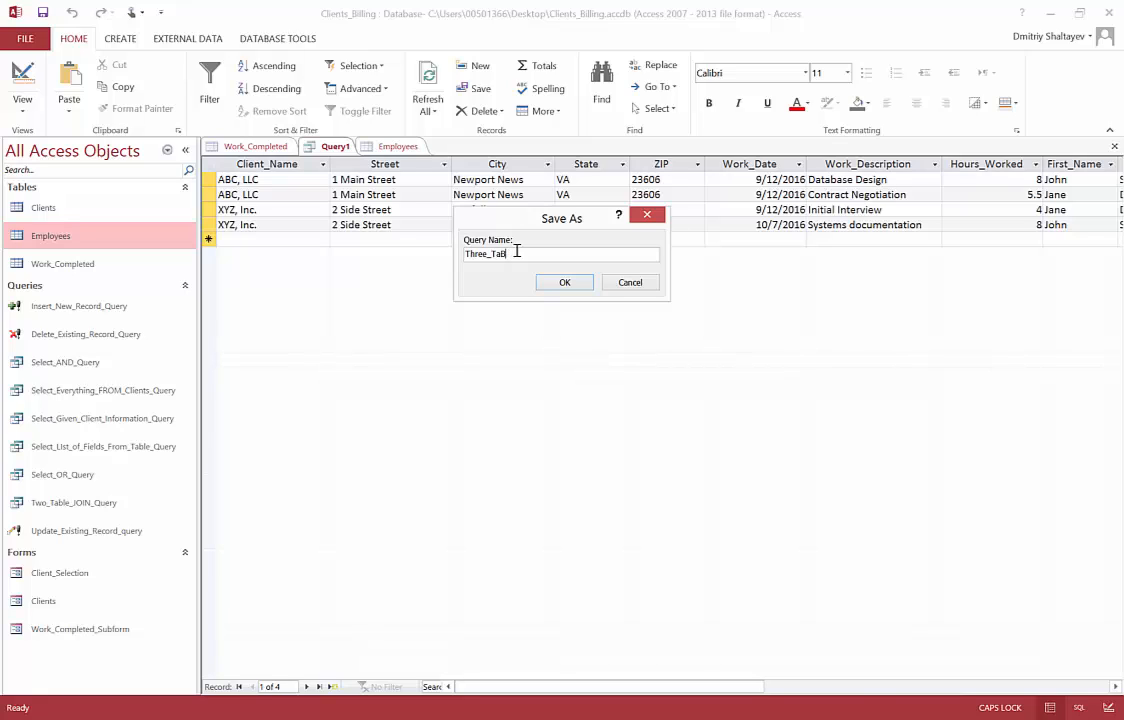
key("Caps_Lock")
left_click(564, 282)
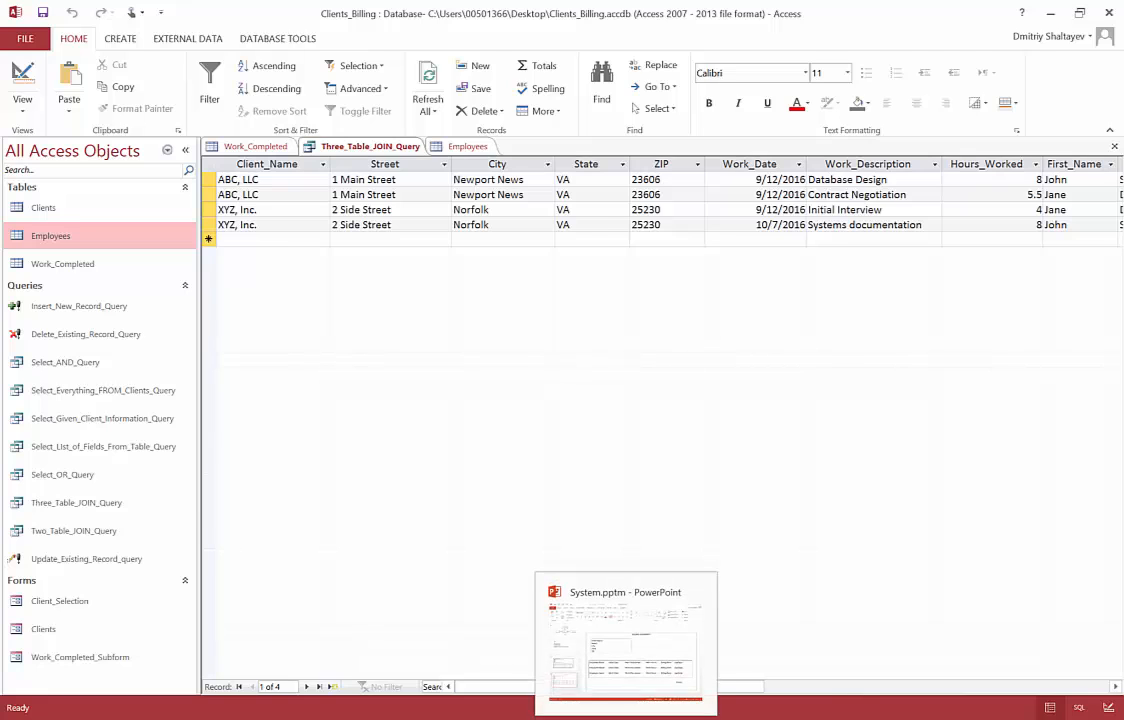
Step: Switch to the System.pptm presentation in PowerPoint and examine the SubTotal field on the billing statement slide
left_click(626, 719)
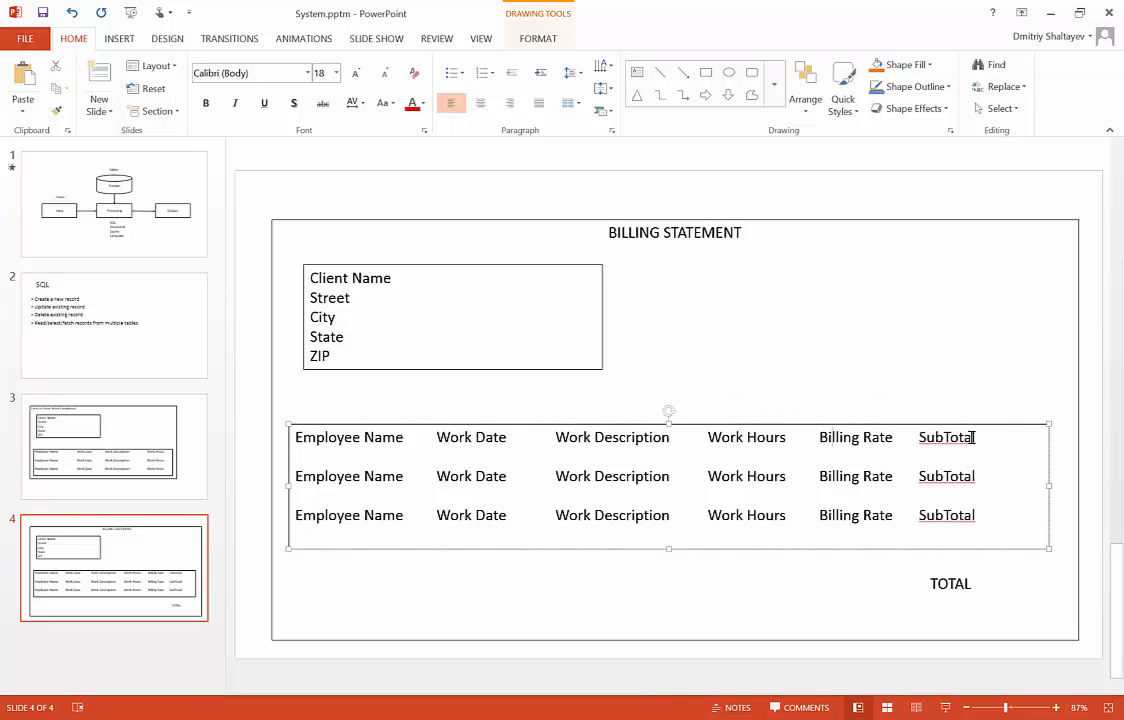
mouse_move(981, 442)
left_mouse_down()
mouse_move(953, 437)
mouse_move(977, 437)
left_mouse_up()
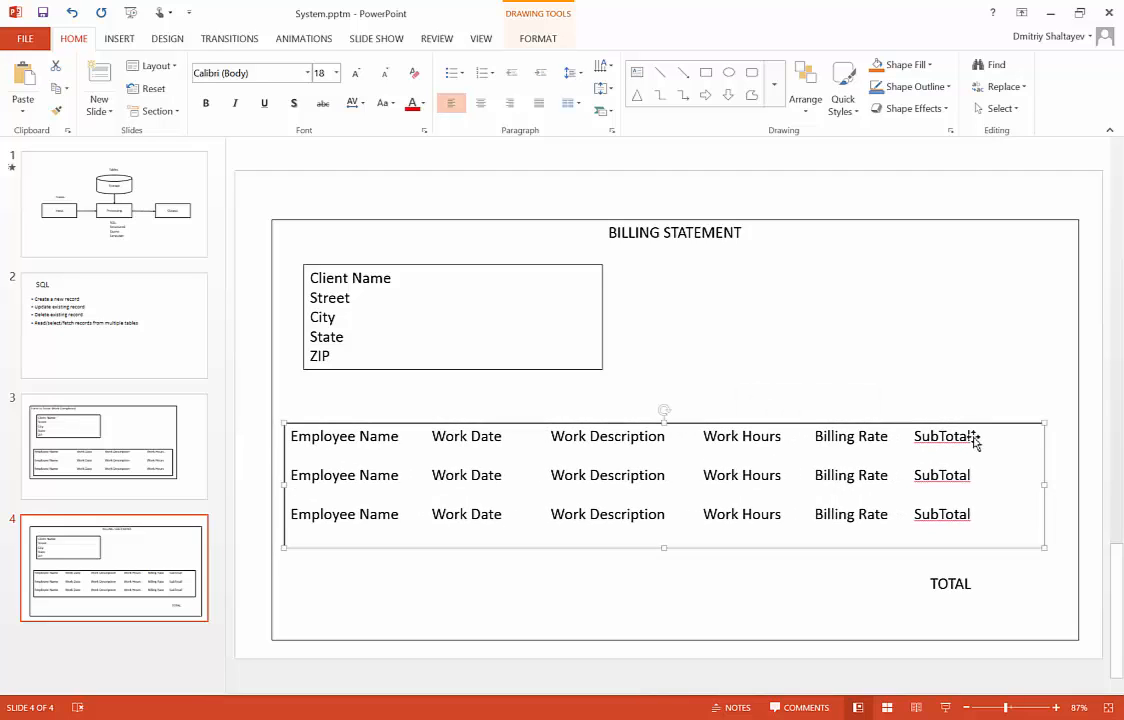
double_click(943, 437)
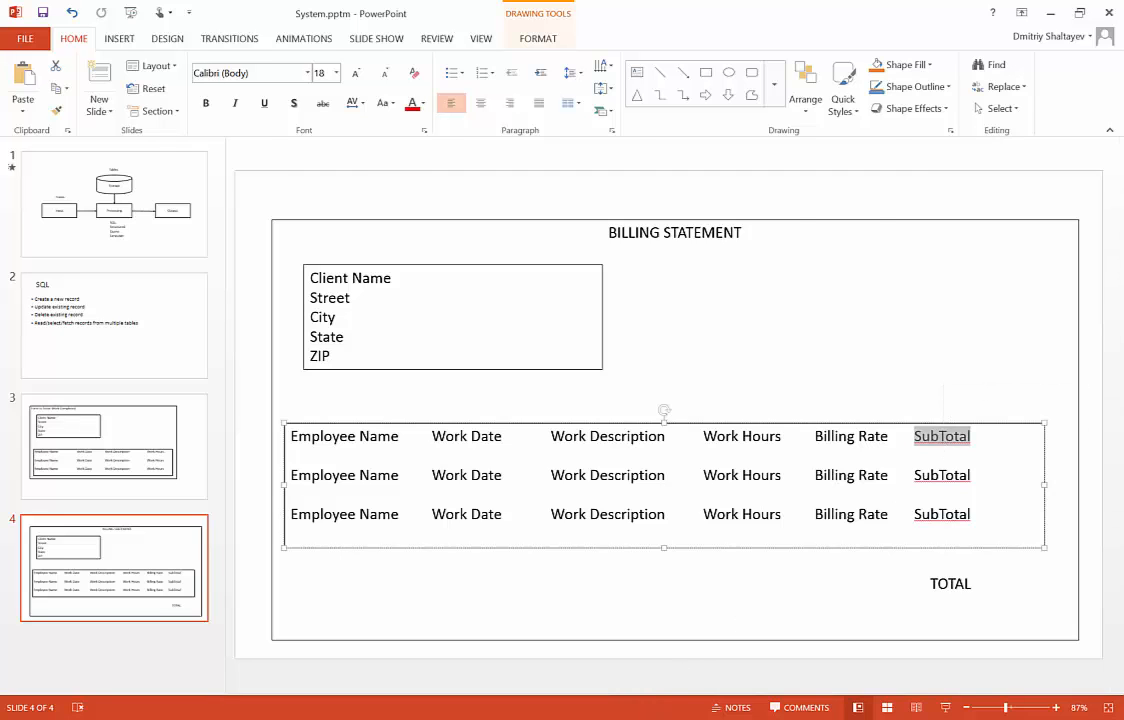
Step: Switch back to Access and compare the Clients, Work_Completed and Employees tables with all columns of the Three_Table_JOIN_Query results
key("alt+Tab")
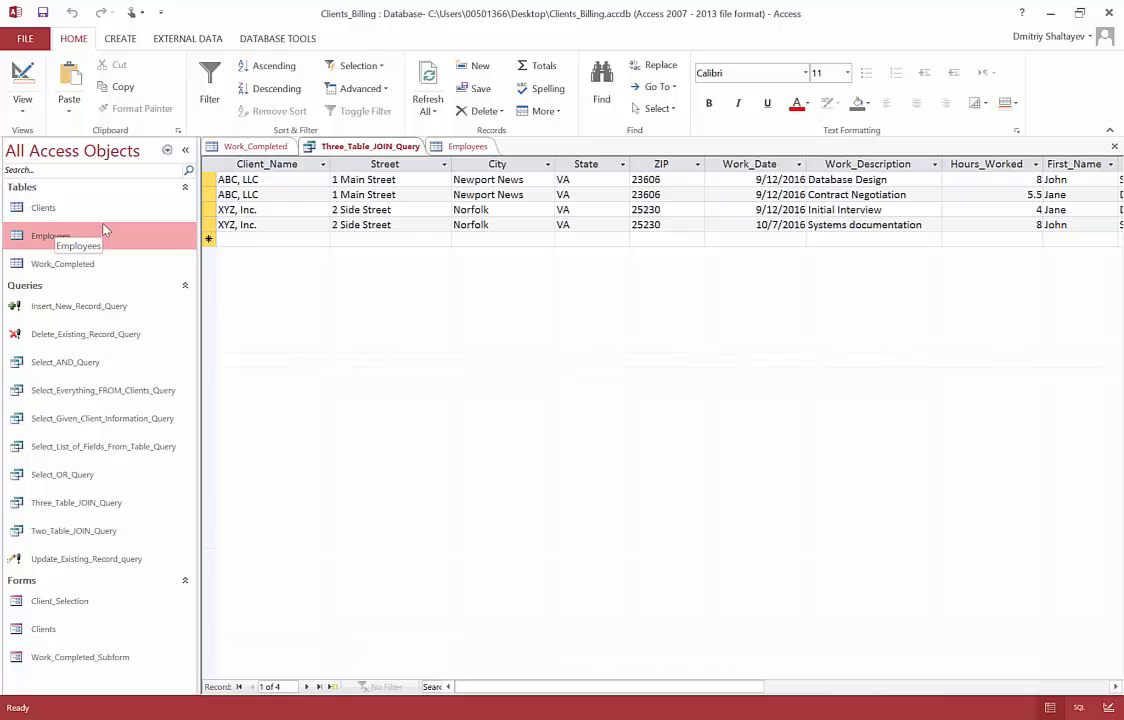
double_click(80, 207)
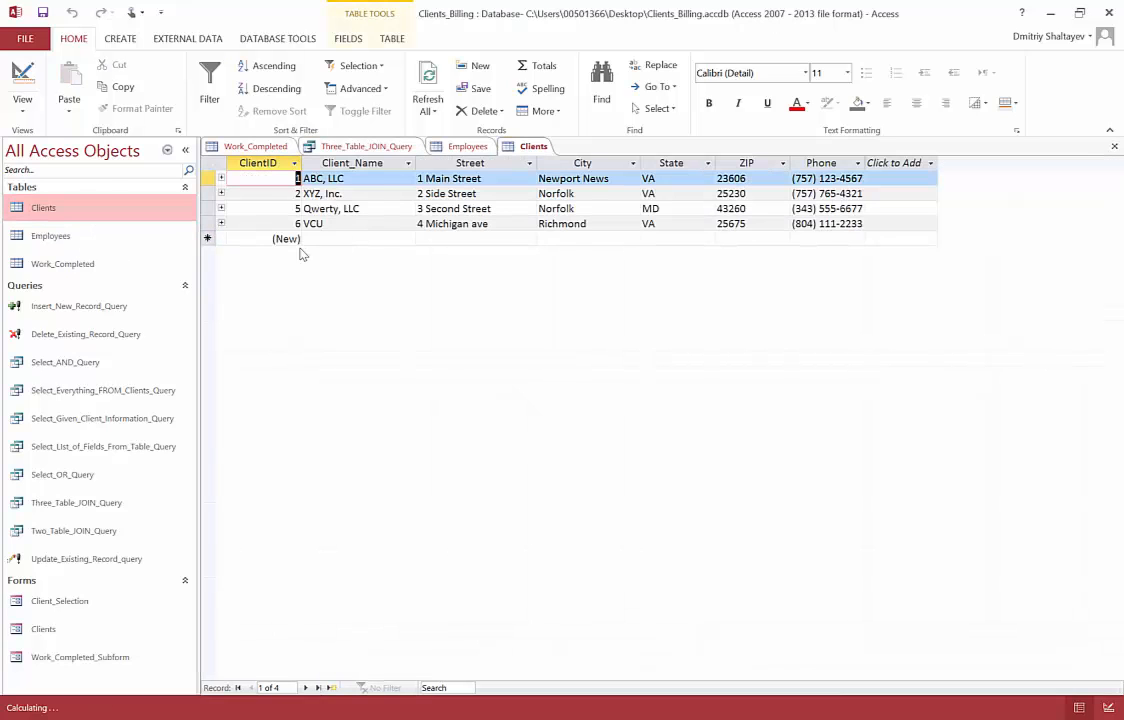
left_click(268, 151)
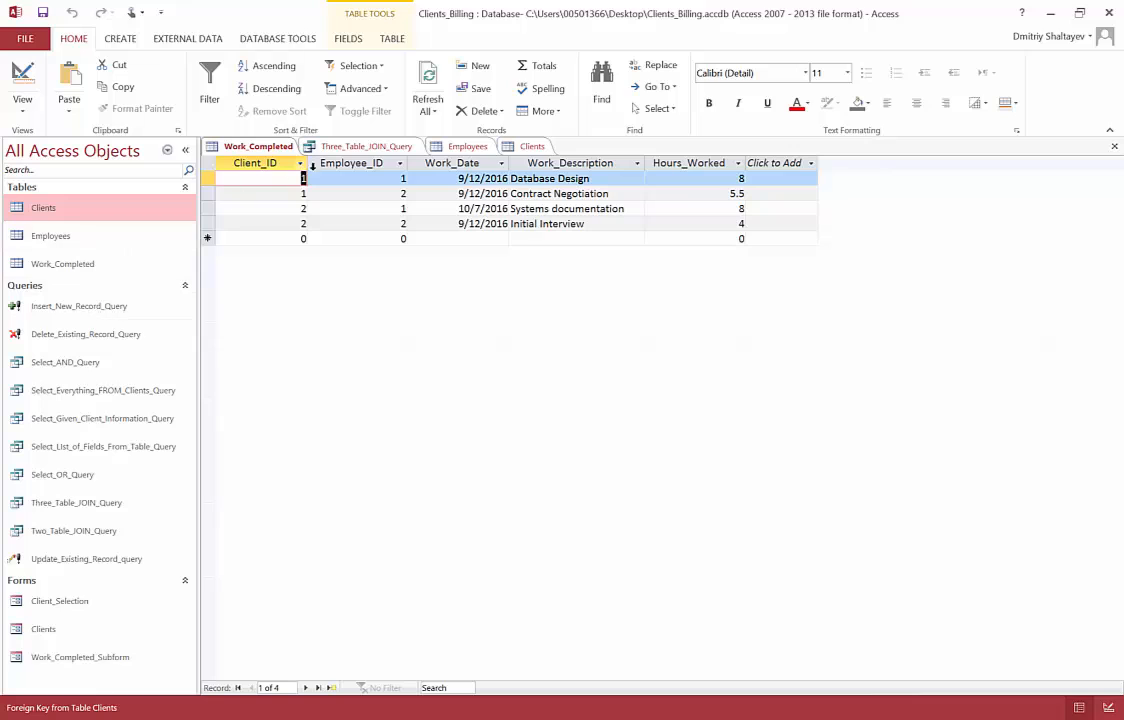
left_click(466, 147)
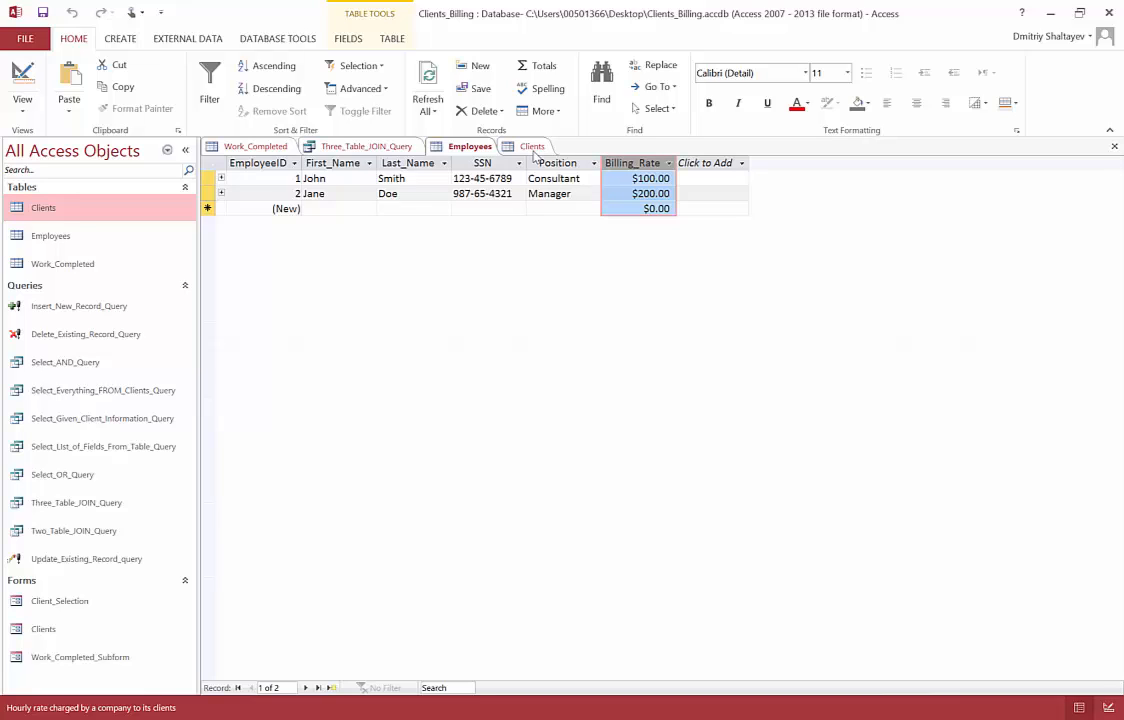
left_click(366, 146)
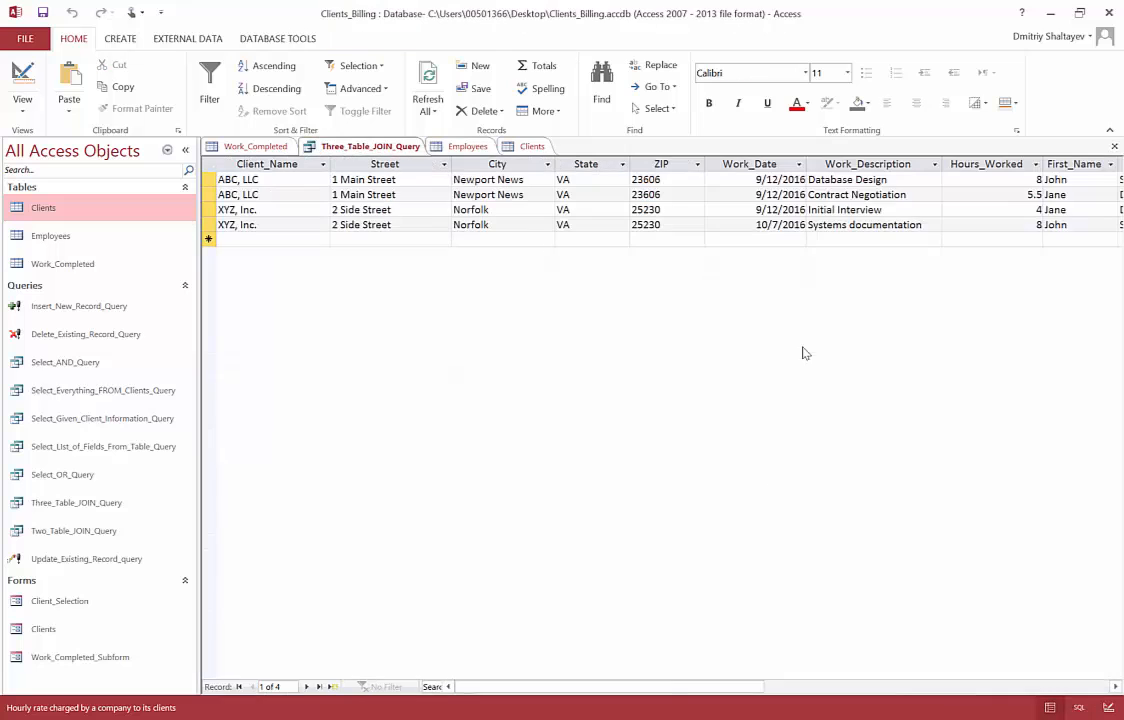
left_click_drag(670, 684, 798, 685)
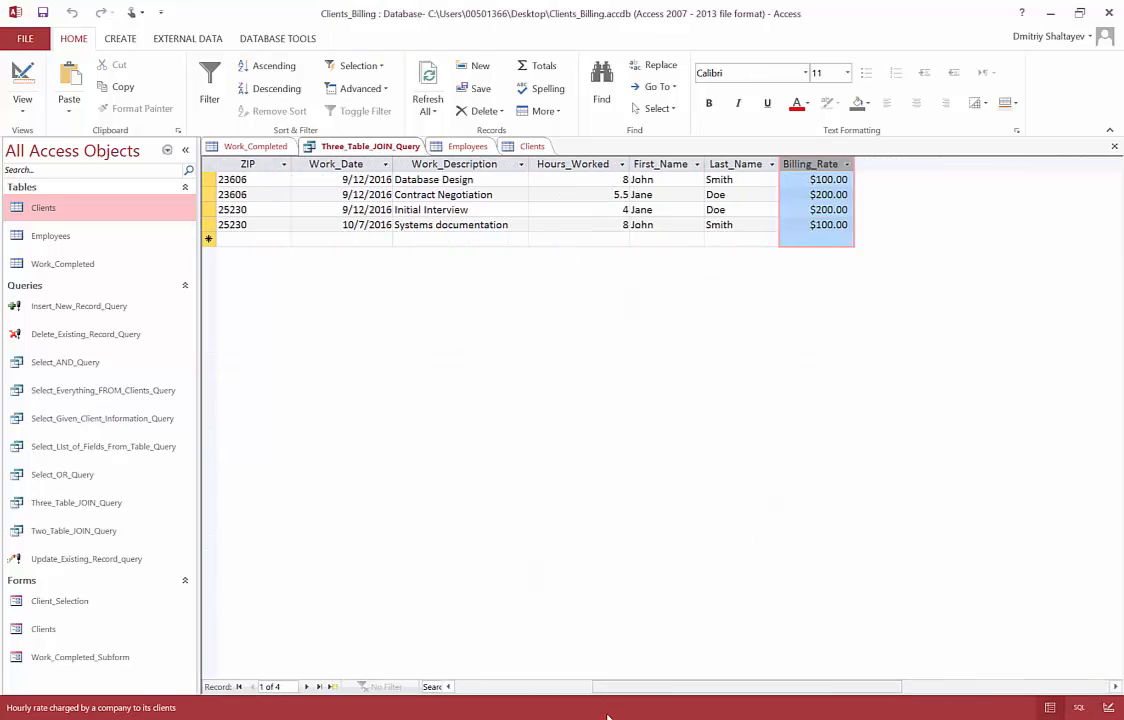
left_click(555, 686)
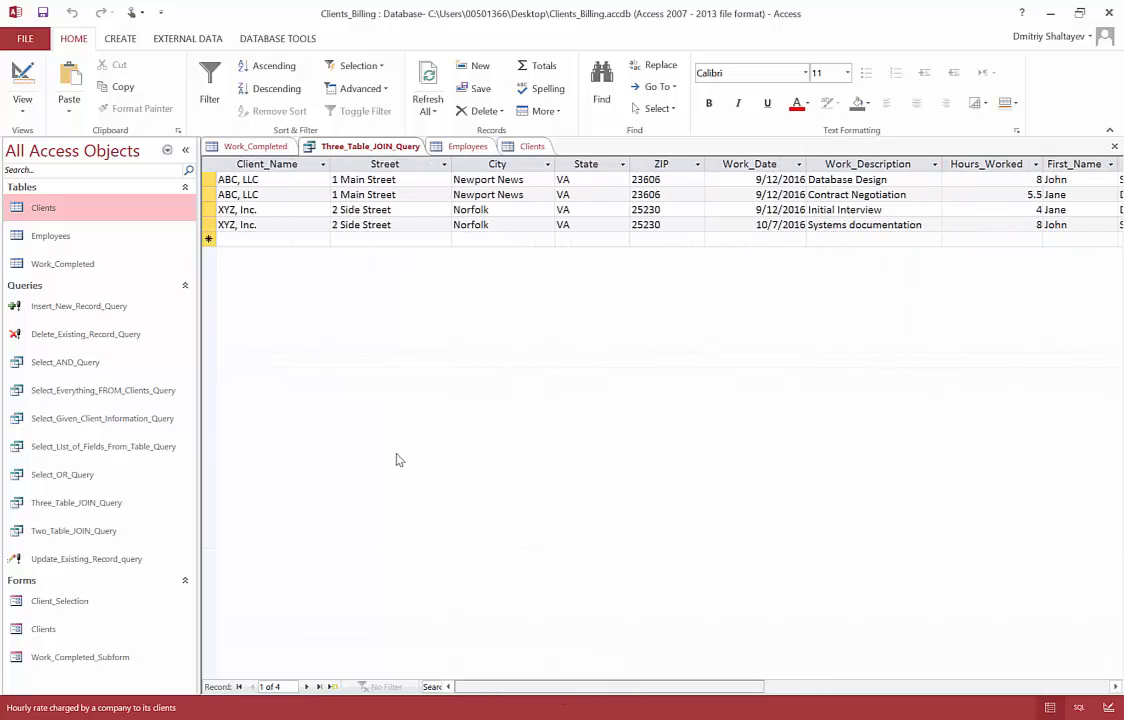
Step: Examine the first record of the query results, comparing its Work_Description, Hours_Worked and Billing_Rate values, and the two numeric columns
left_click(209, 179)
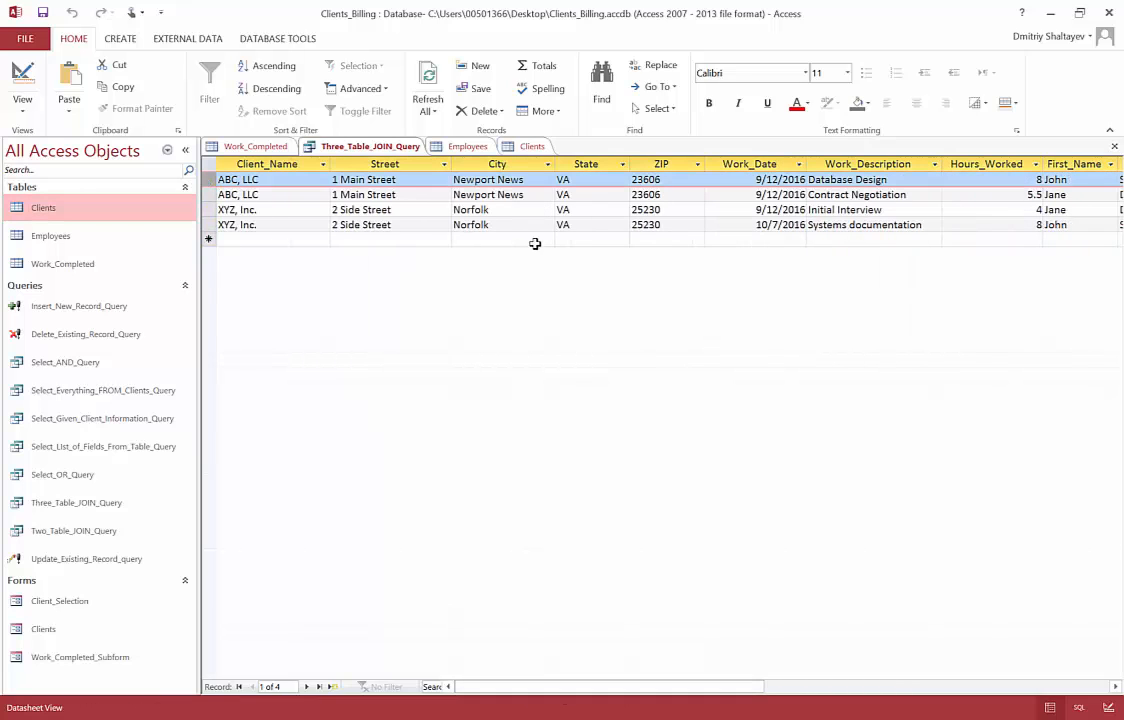
scroll(936, 85, "down", 1)
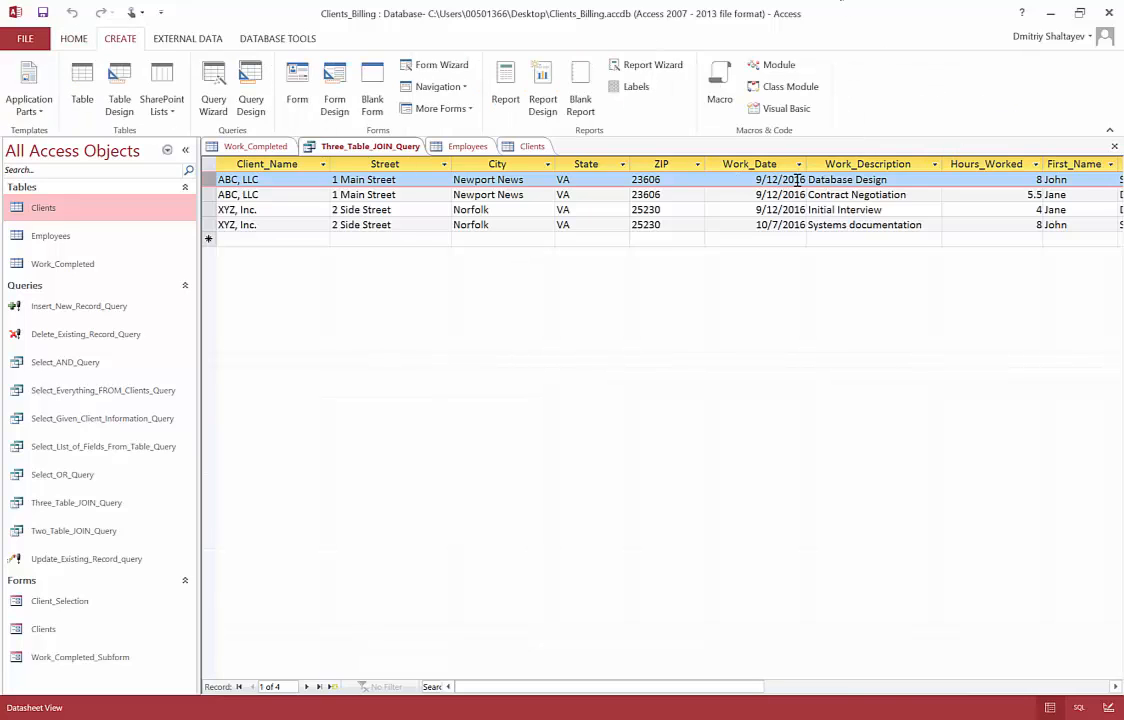
mouse_move(672, 682)
left_mouse_down()
mouse_move(781, 680)
mouse_move(680, 682)
left_mouse_up()
left_click(260, 179)
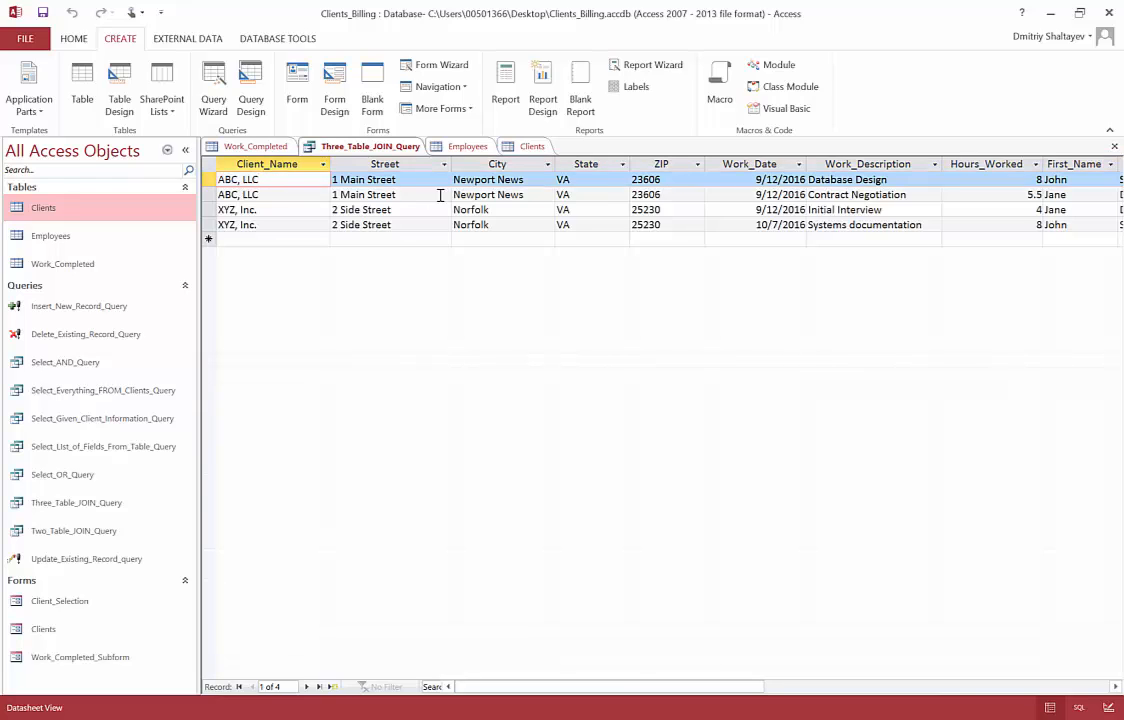
left_click(1012, 179)
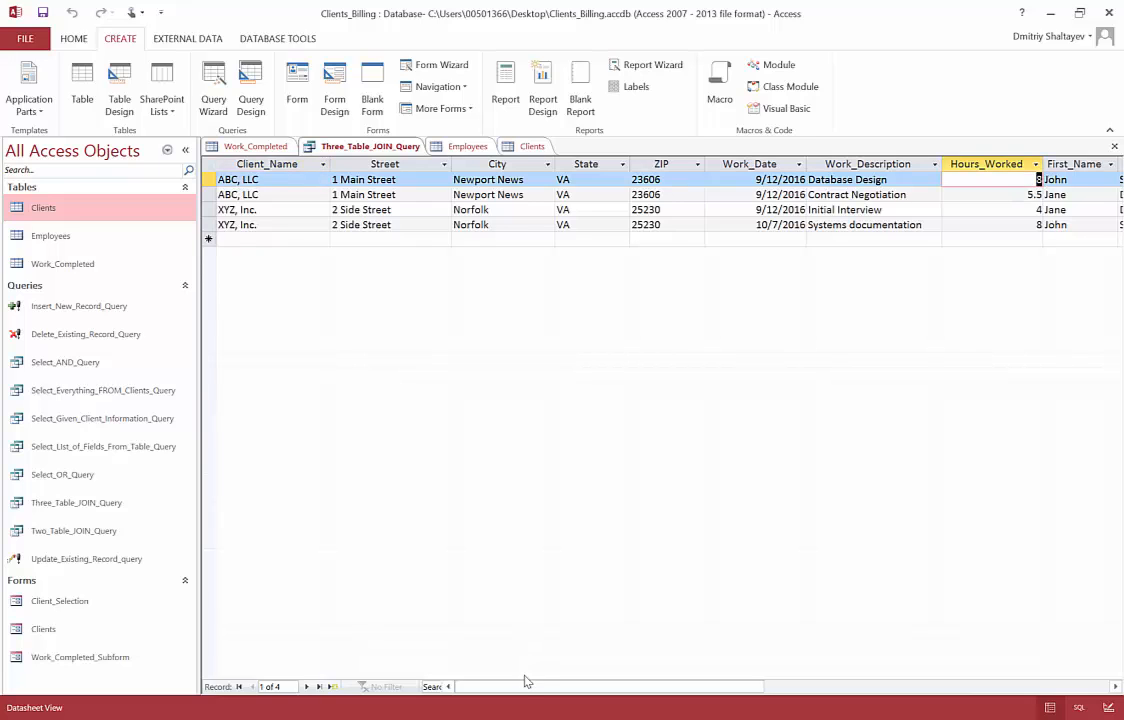
left_click_drag(522, 685, 665, 700)
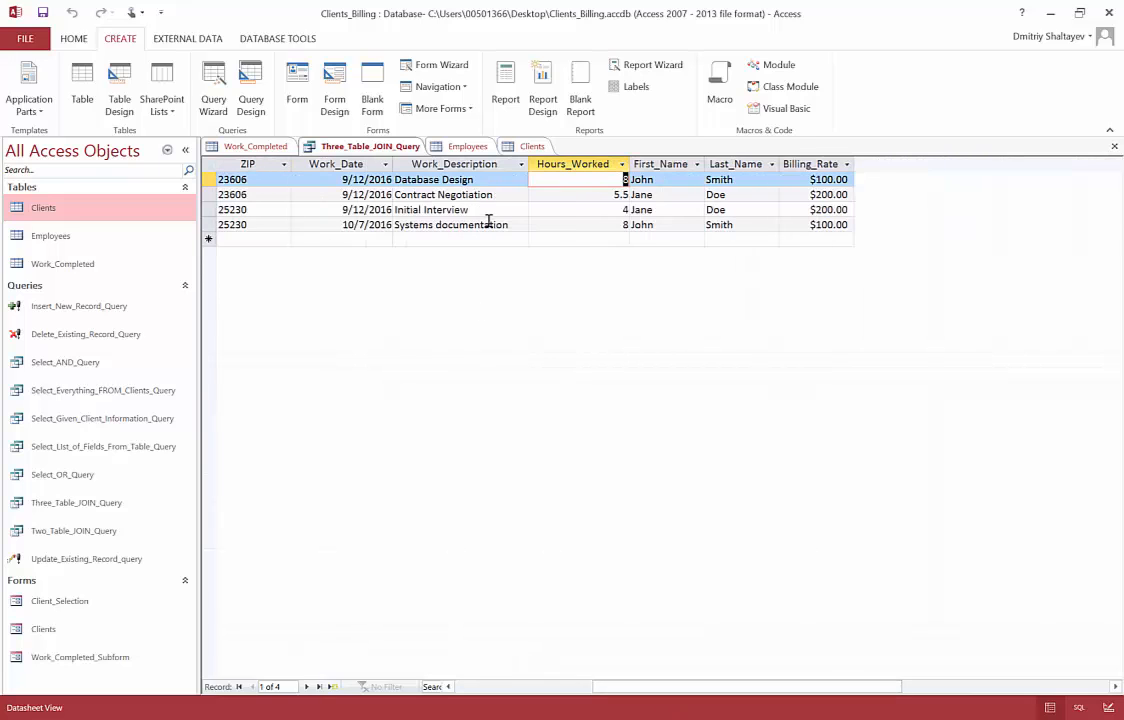
left_click(480, 176)
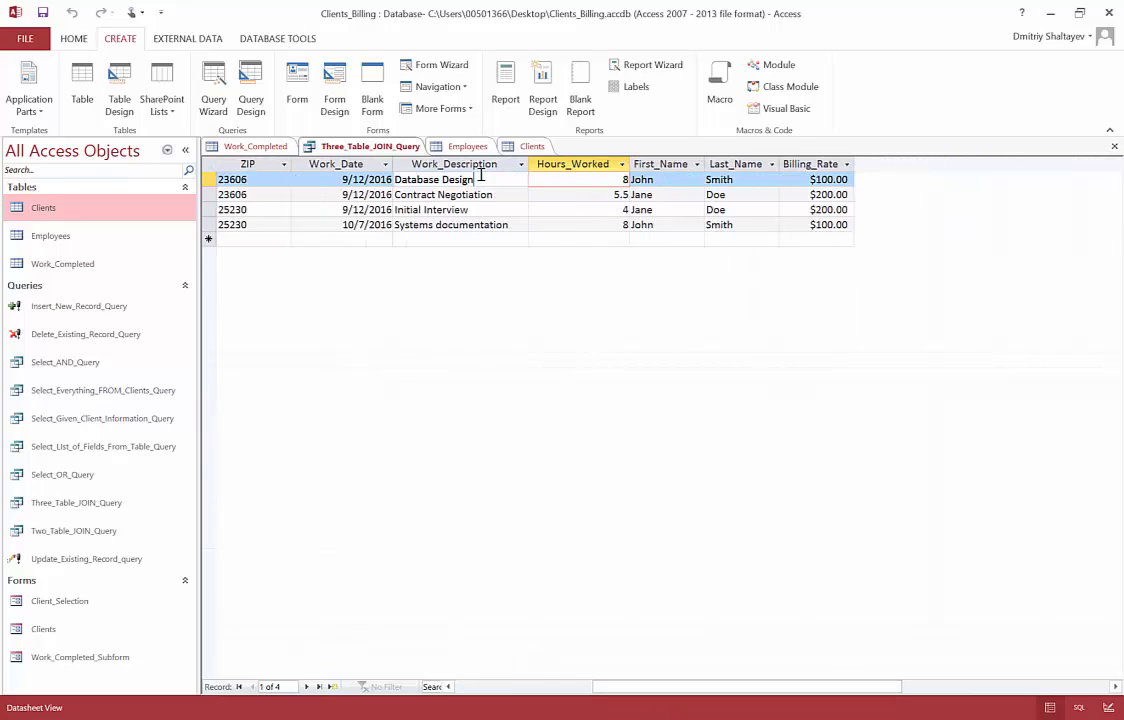
left_click(810, 182)
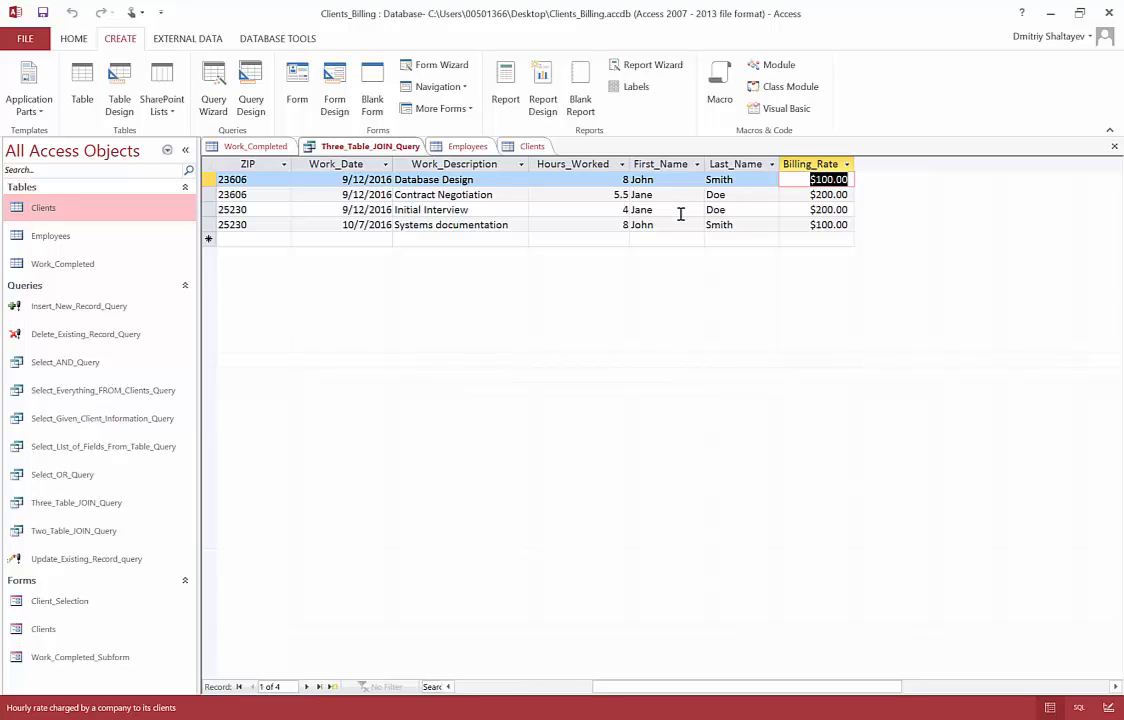
left_click(625, 179)
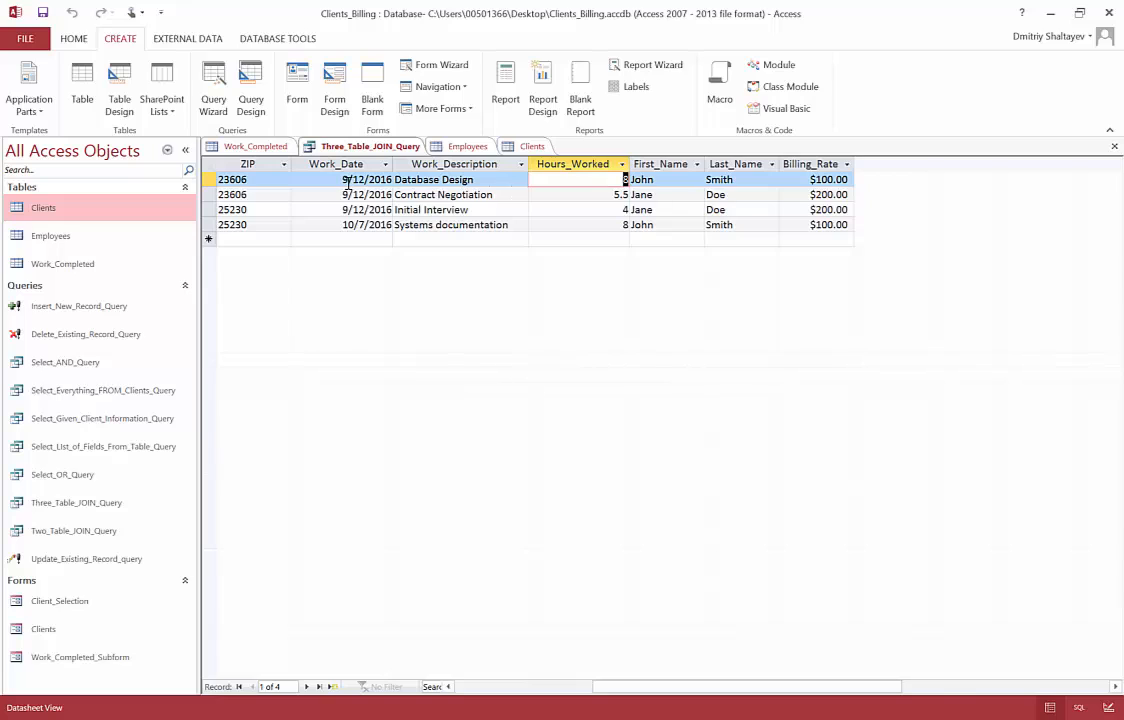
left_click(798, 179)
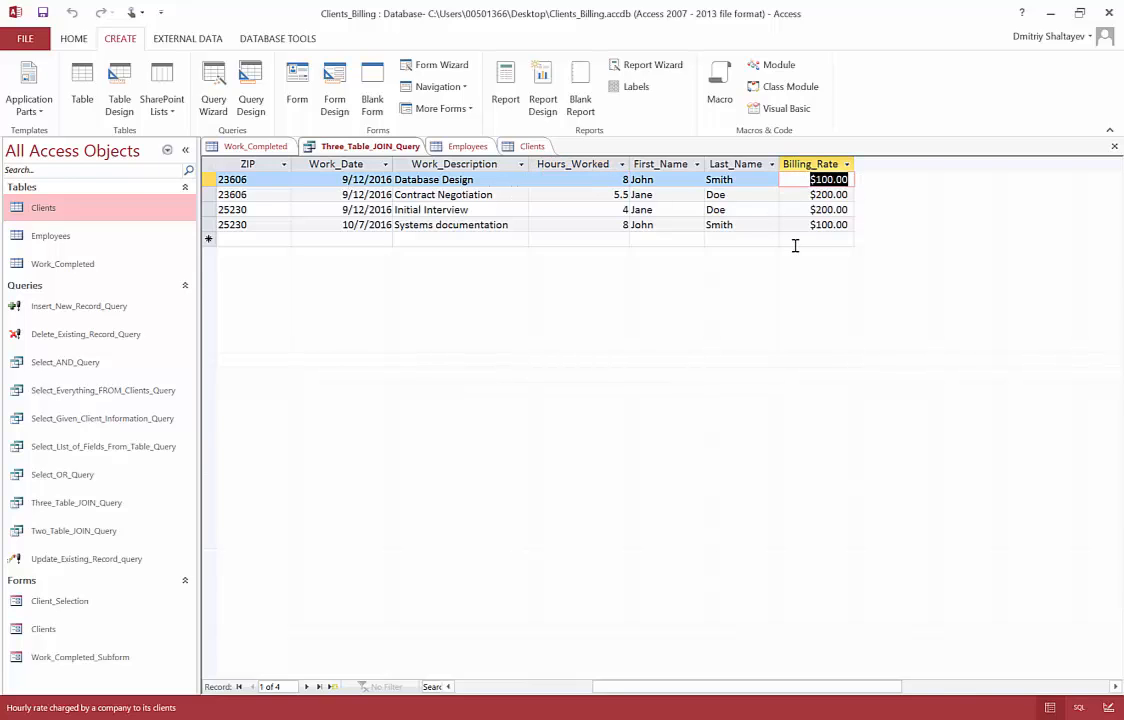
left_click(590, 164)
left_click(826, 166)
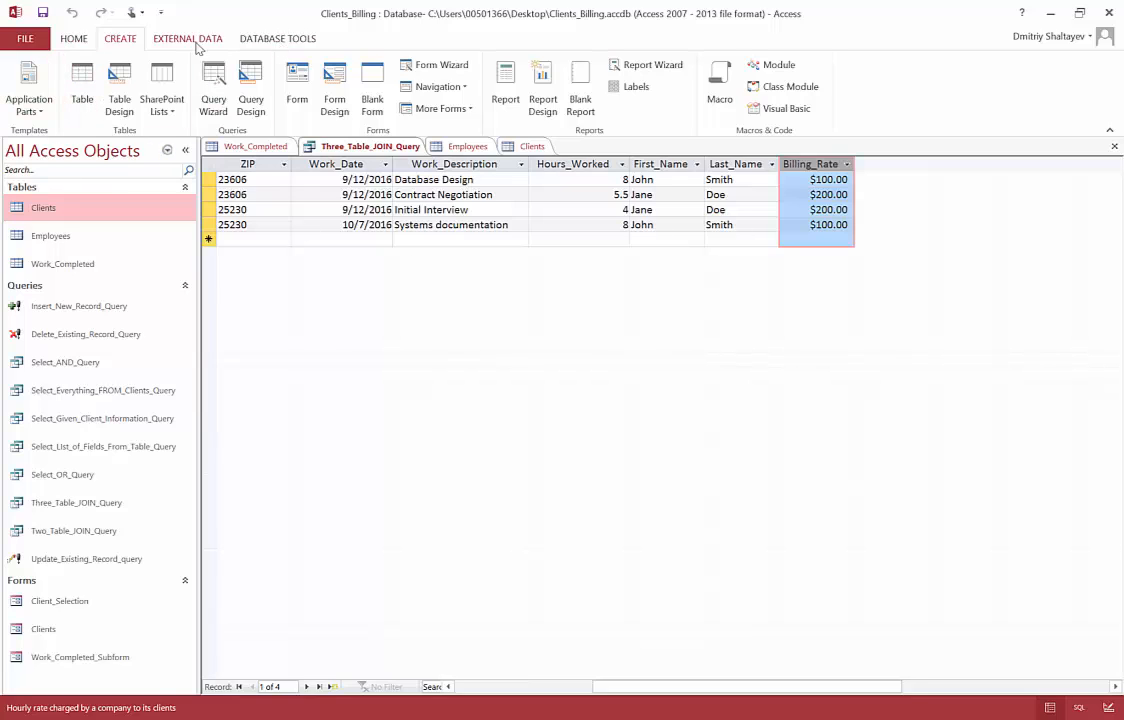
Step: Open the query's SQL code and add a comma and a new line after Employees.Billing_Rate in the SELECT list
left_click(71, 42)
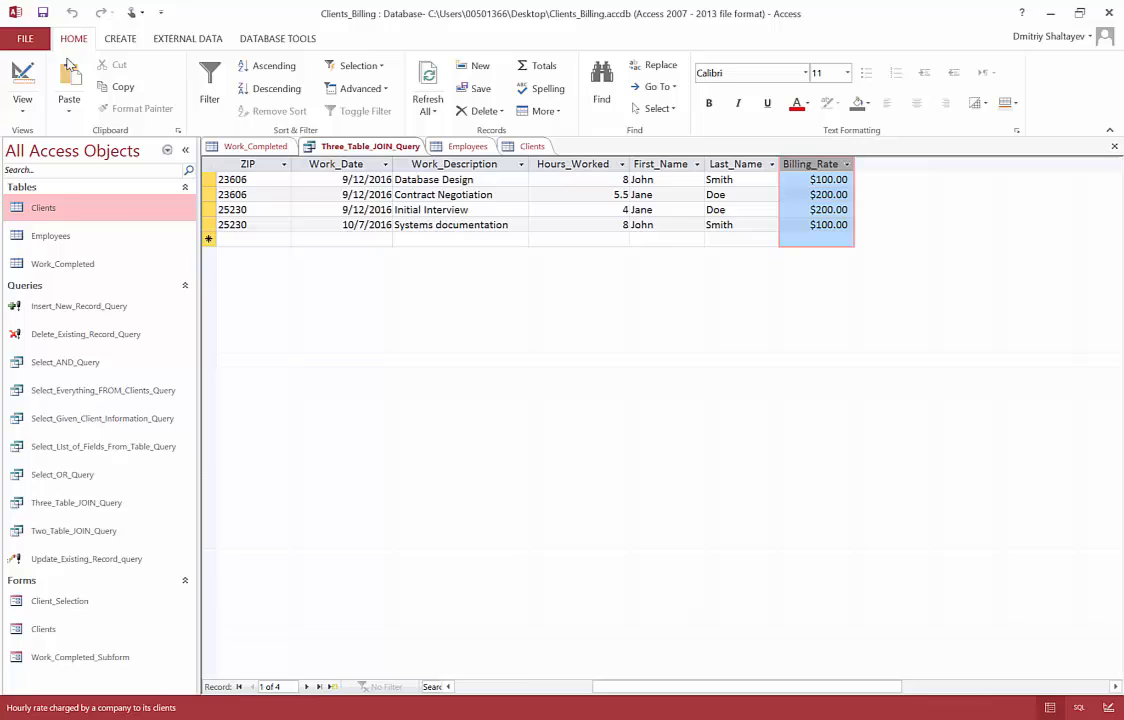
left_click(22, 105)
left_click(50, 168)
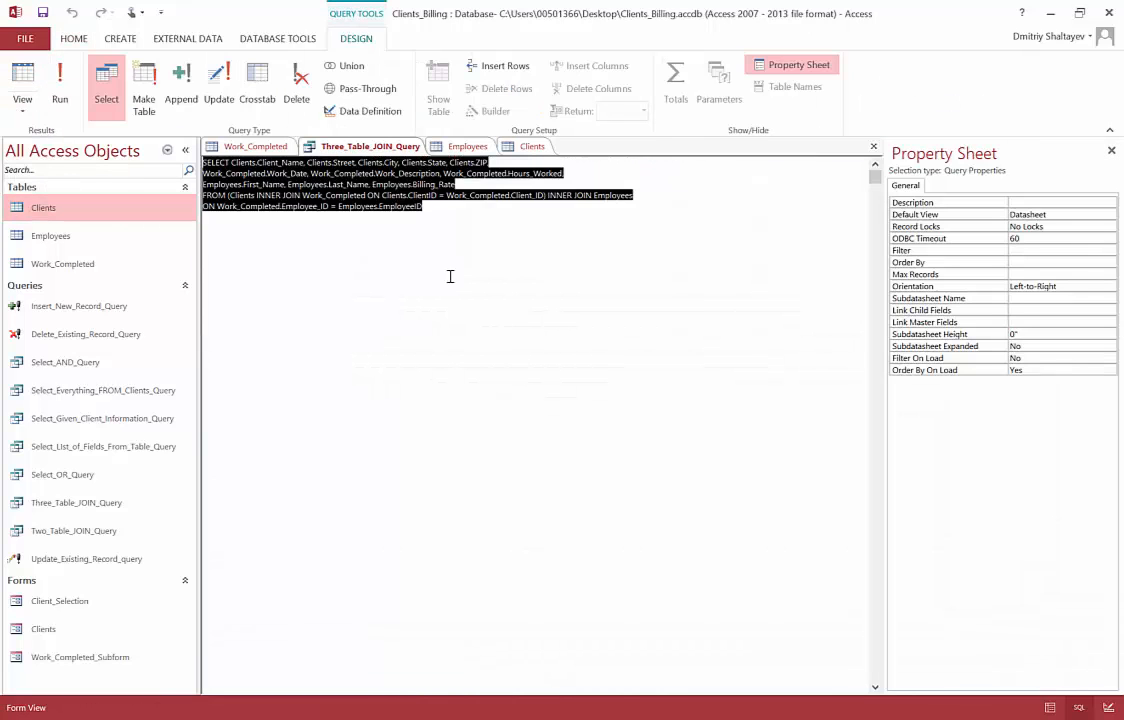
left_click(661, 189)
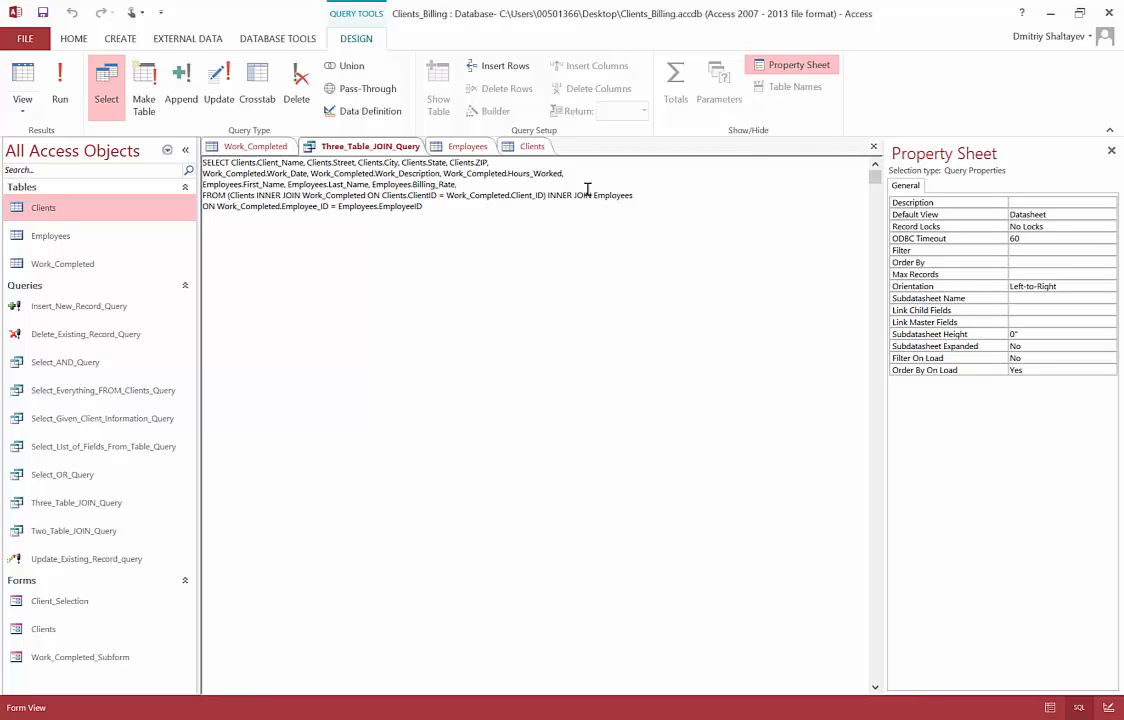
key("Return")
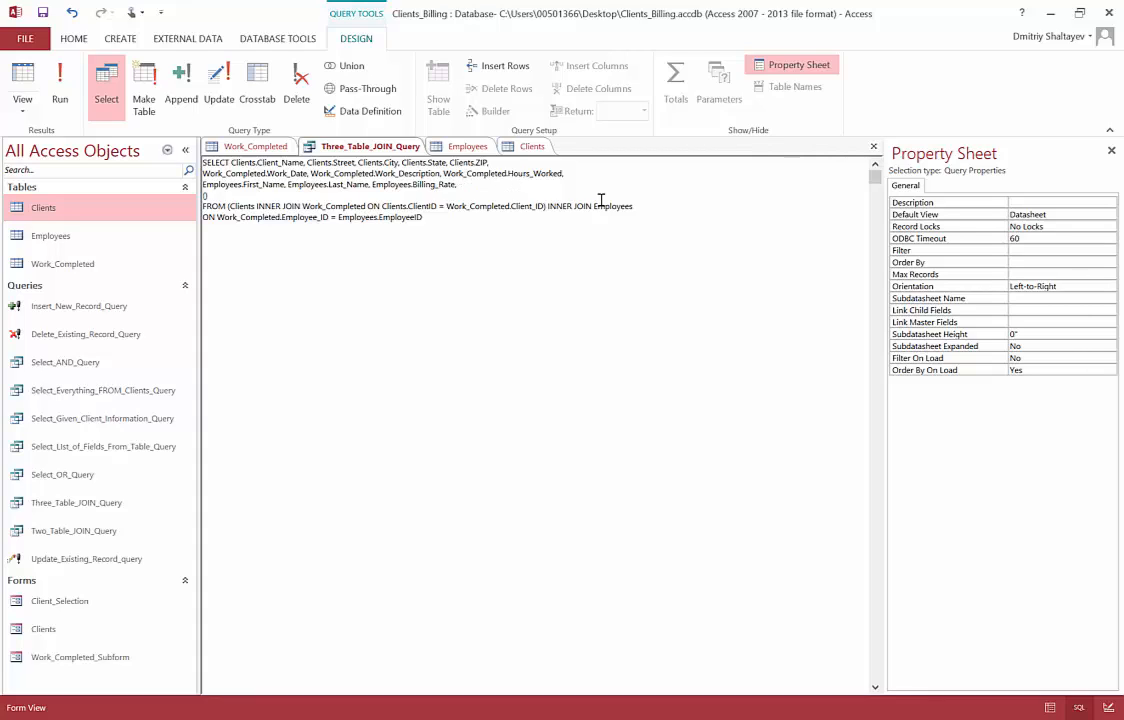
Step: Add the calculated field (Work_Completed.Hours_Worked)*(Employees.Billing_Rate) on the new line of the SELECT list and run the query
type("ork_Completed.HOurs")
key("BackSpace")
type("o")
key("Right")
key("Right")
type("_Worked")
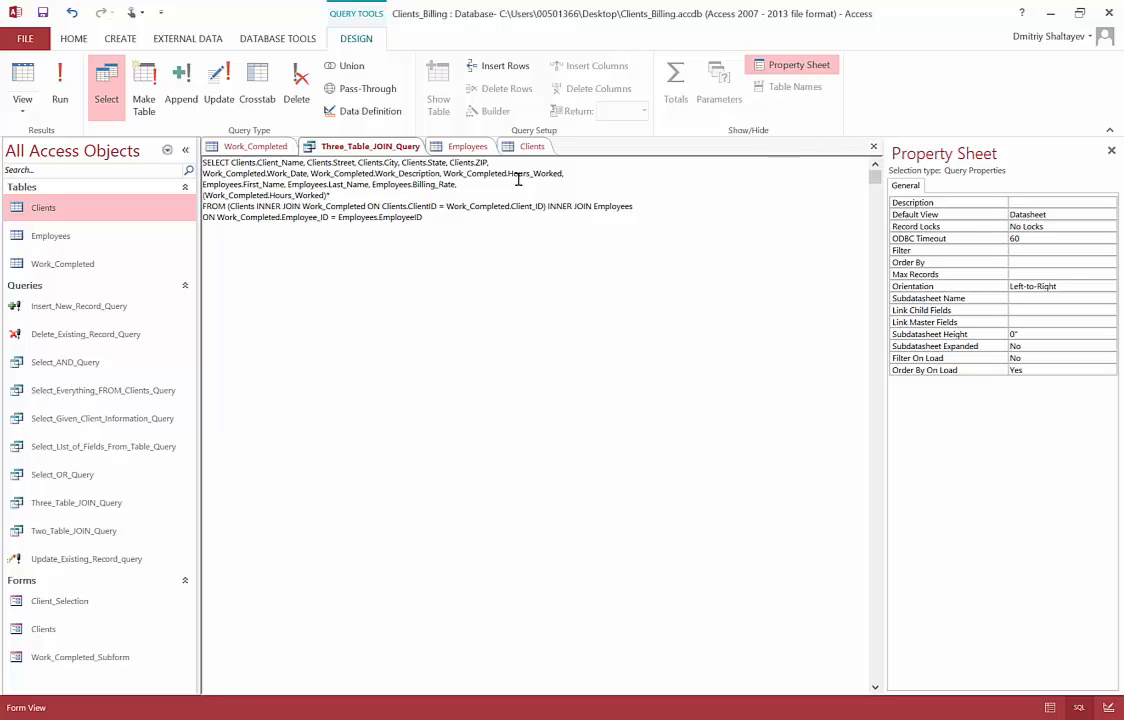
type("*(")
type("Employees.Billing_Rate")
left_click(64, 100)
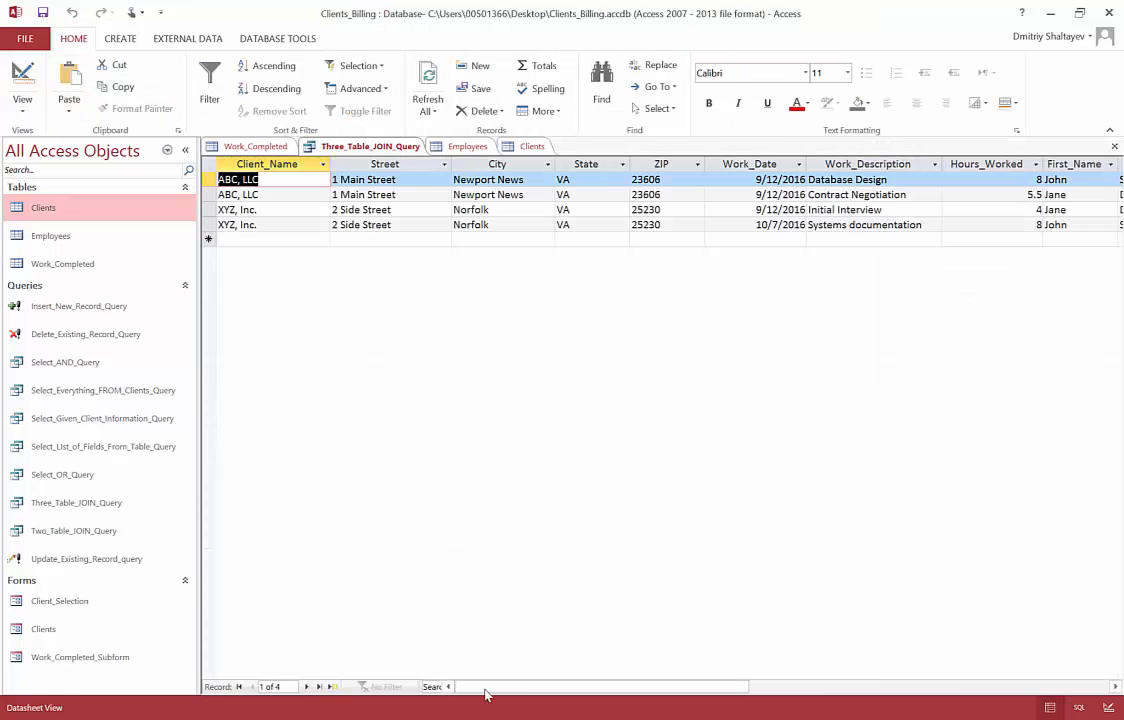
Step: Check the calculated column against Hours_Worked times Billing_Rate for the first three records, and examine its column heading
left_click_drag(484, 687, 667, 700)
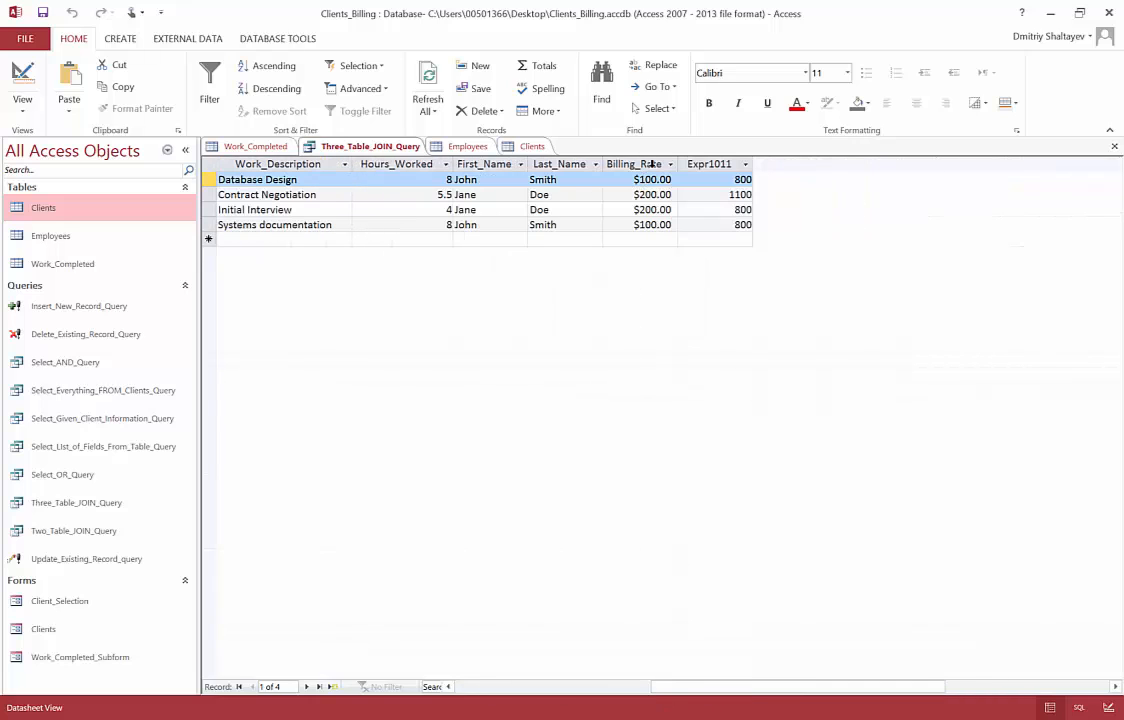
left_click(720, 164)
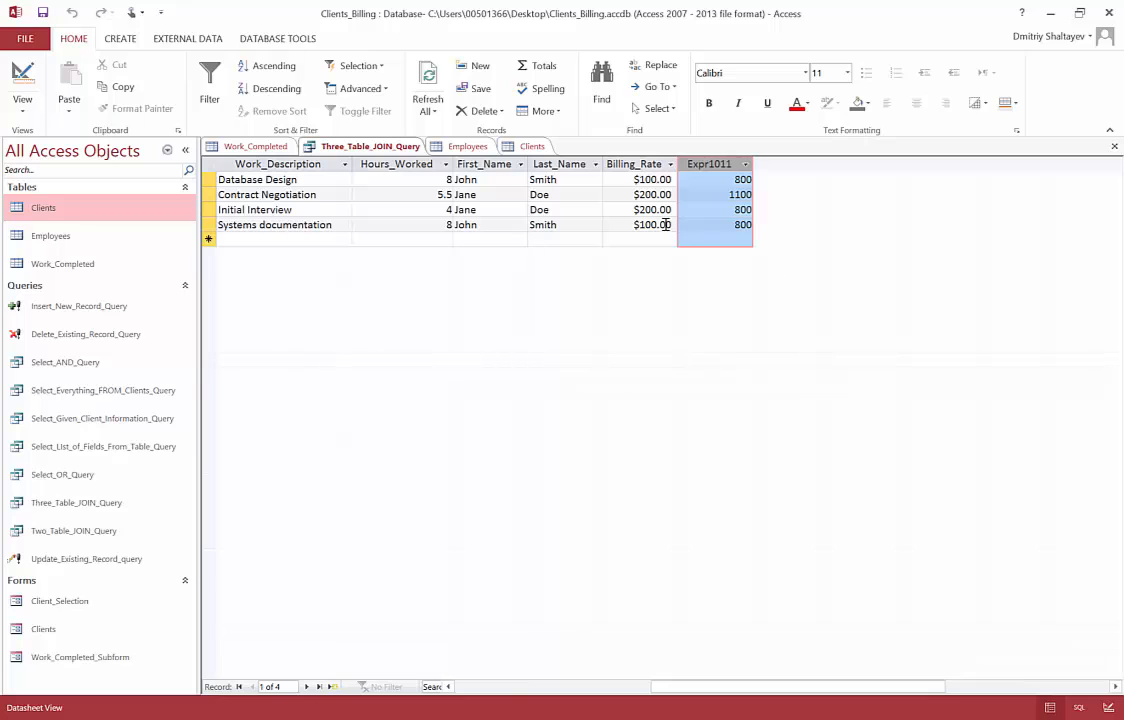
left_click(448, 180)
left_click_drag(634, 181, 662, 180)
left_click_drag(734, 180, 753, 183)
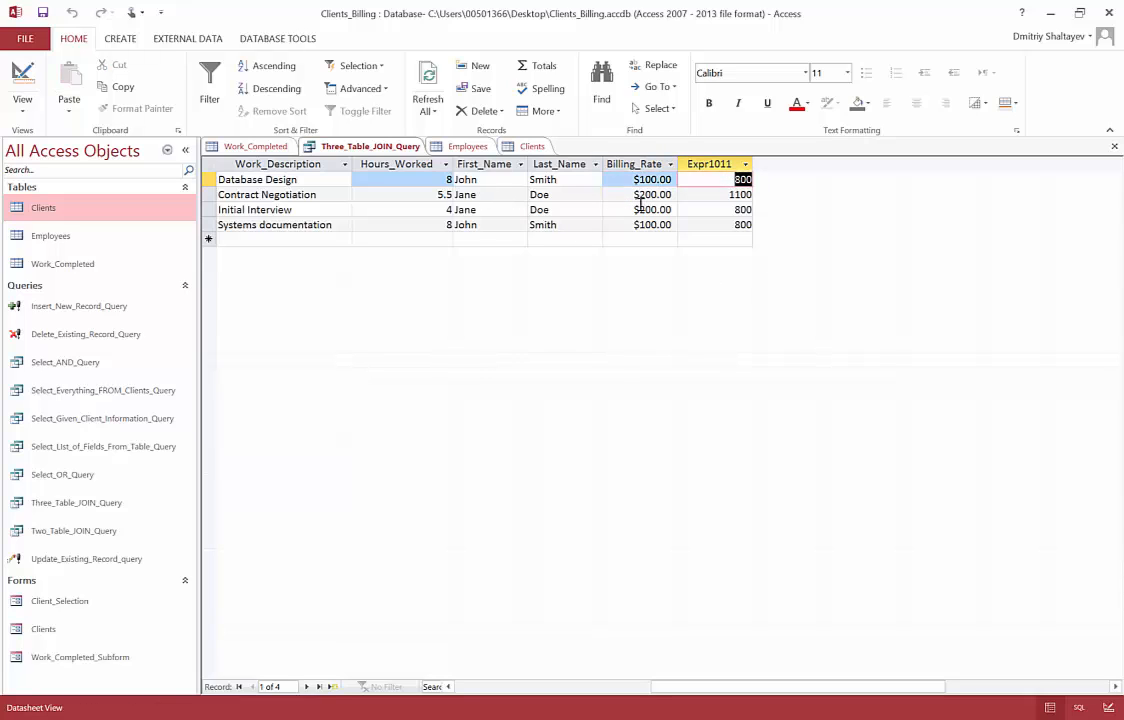
left_click_drag(634, 195, 676, 195)
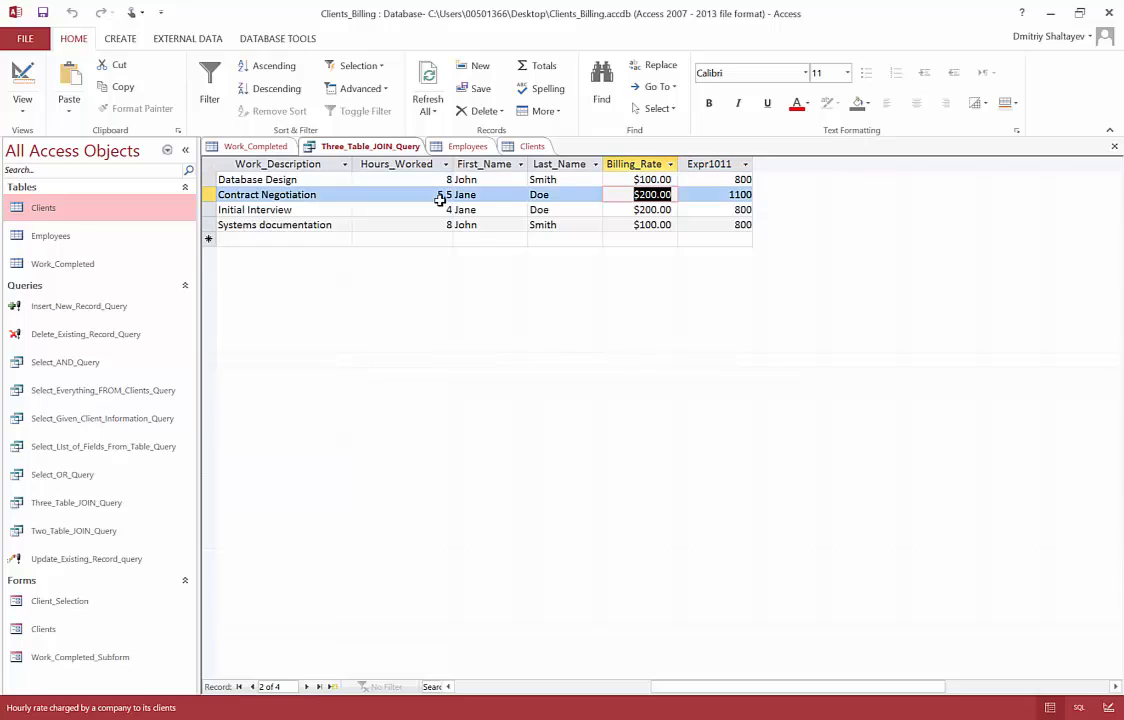
left_click_drag(438, 195, 471, 196)
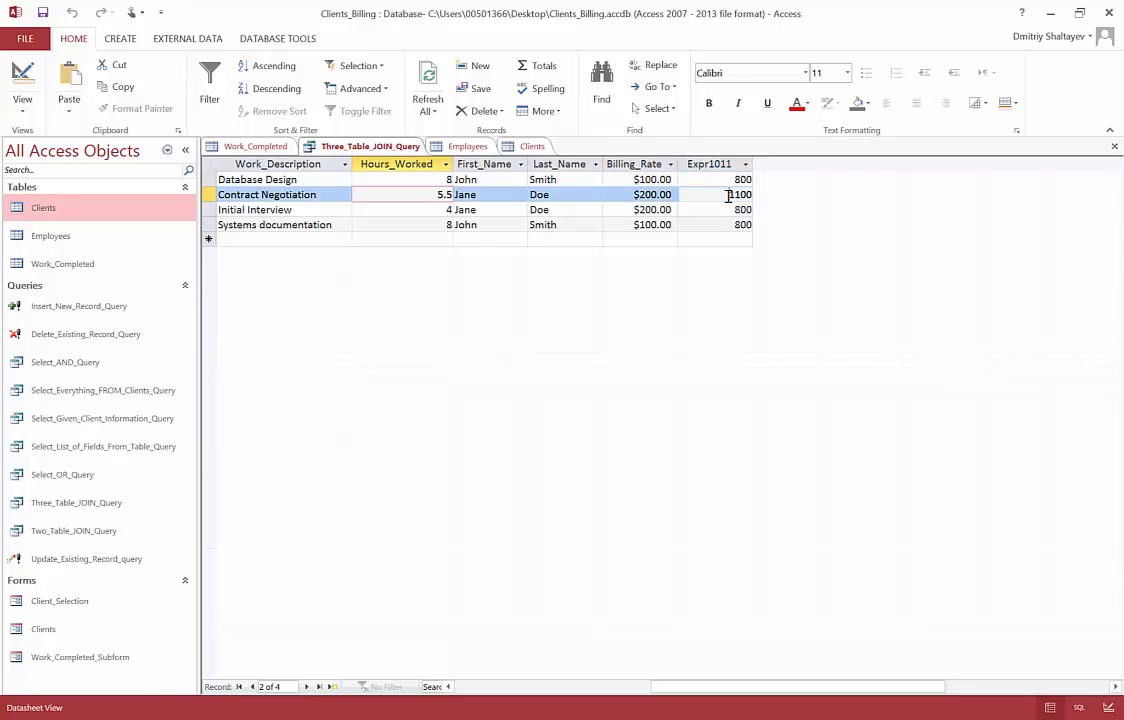
left_click_drag(729, 195, 752, 195)
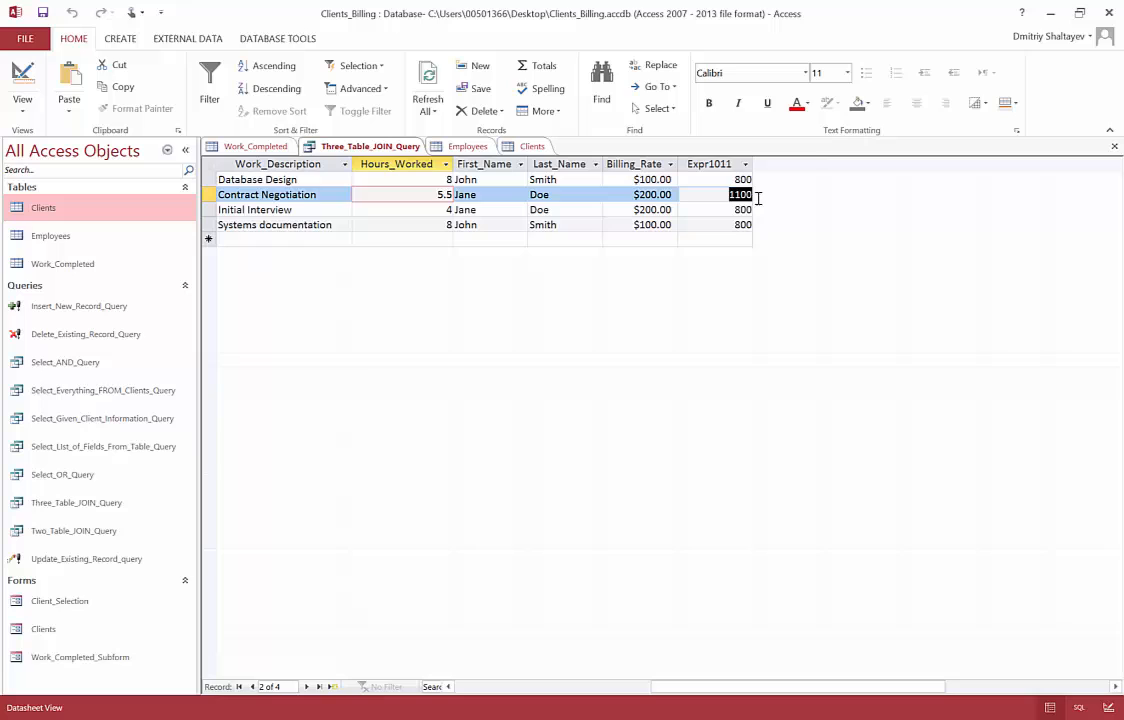
double_click(450, 210)
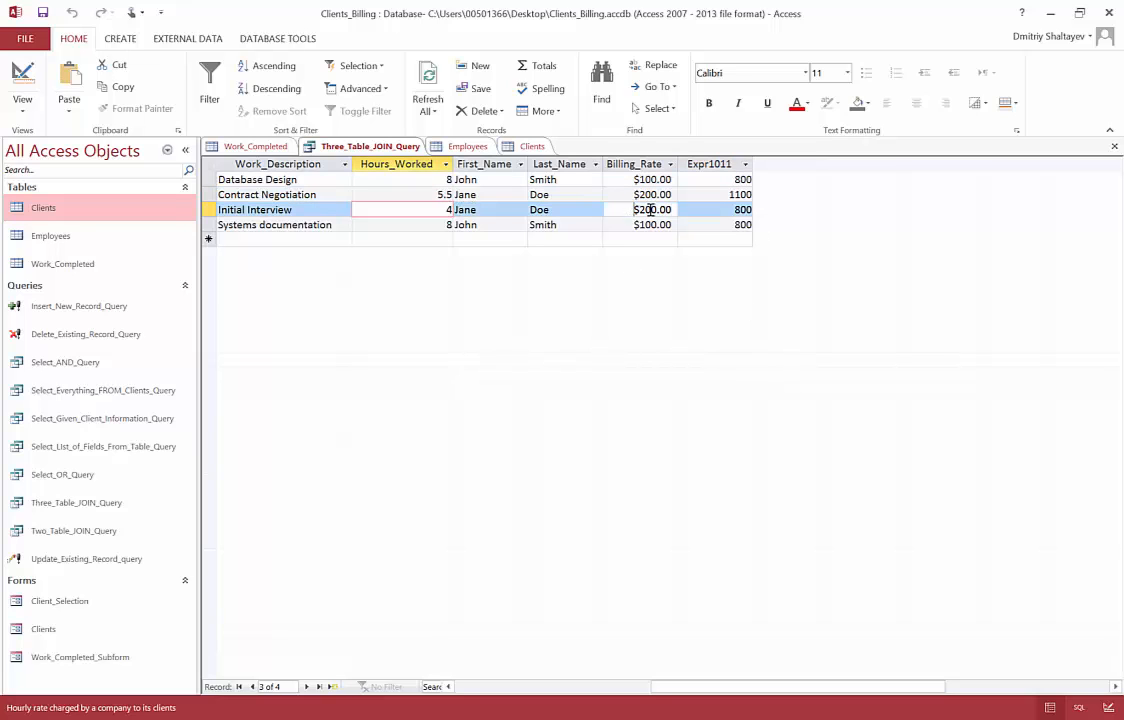
left_click_drag(634, 210, 763, 211)
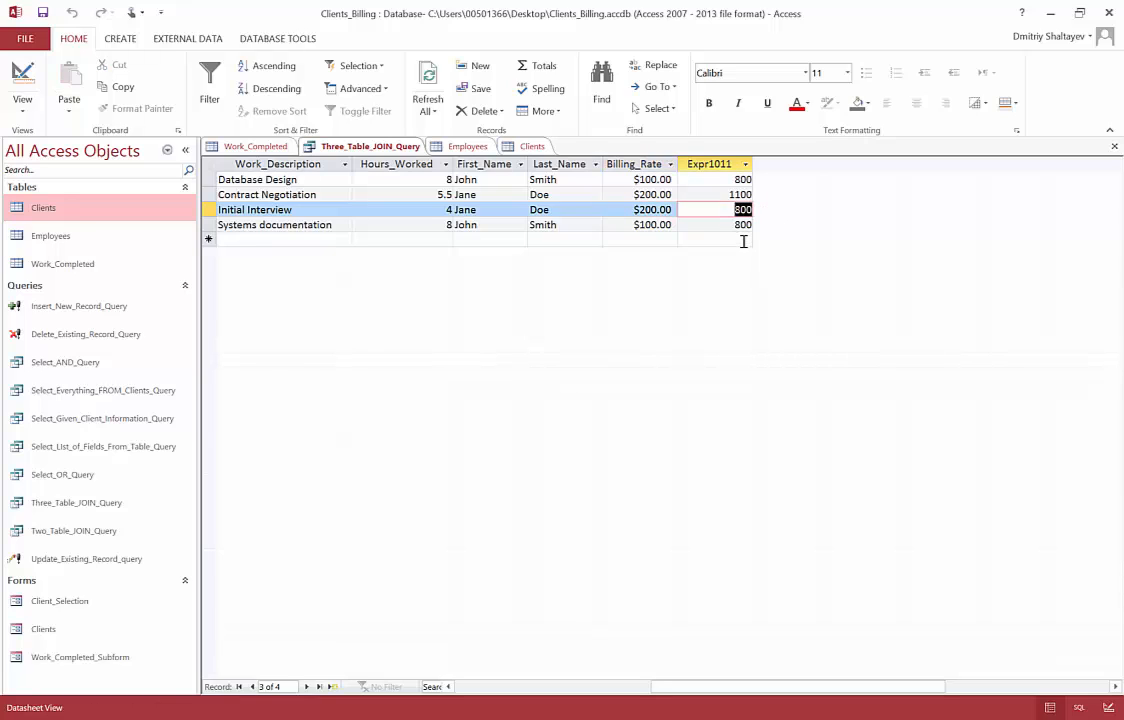
left_click(745, 241)
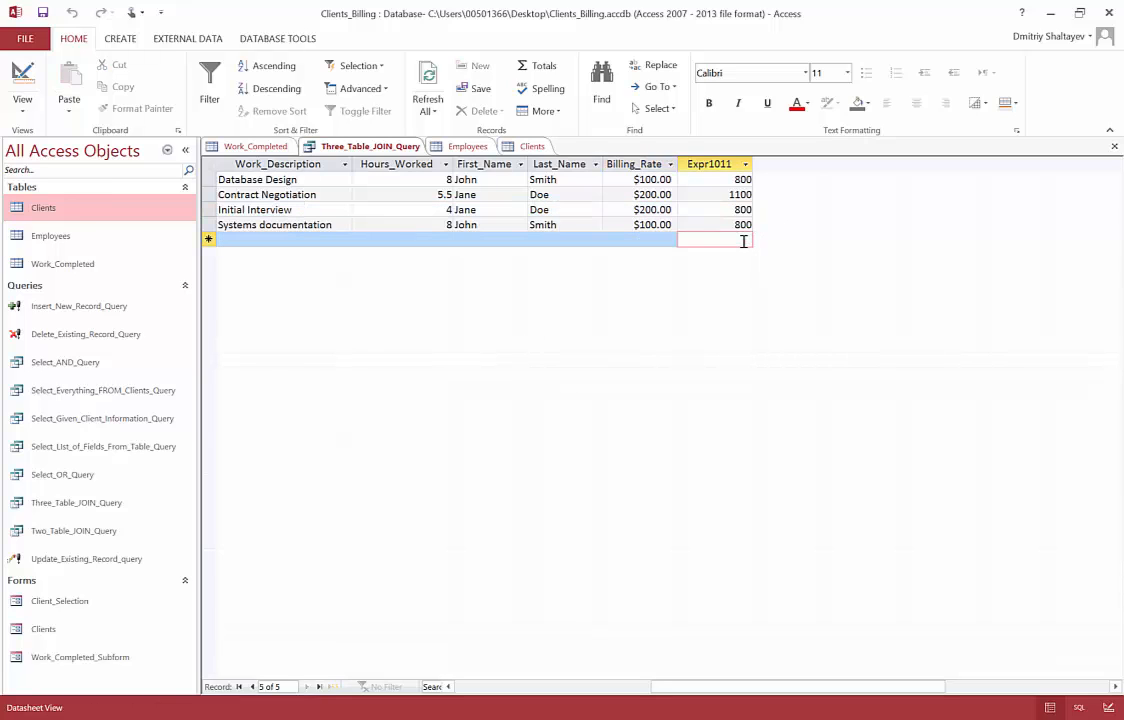
left_click(725, 164)
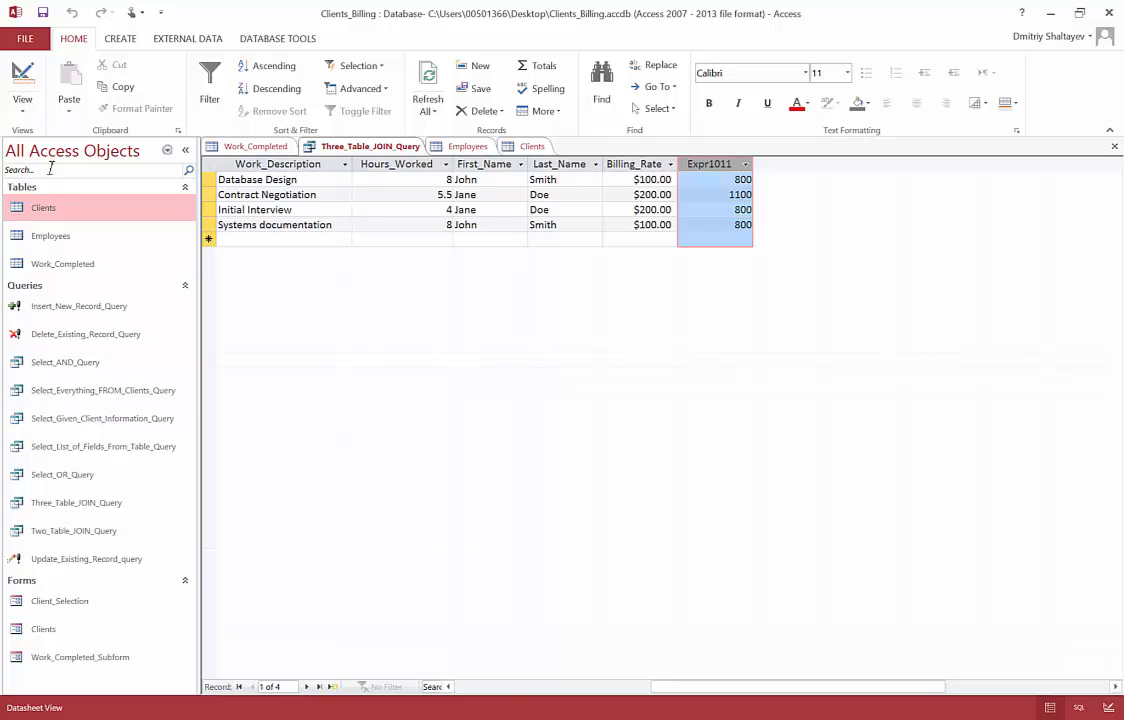
Step: Alias the calculated field AS SubTotal in the SQL code, checking the name on the PowerPoint billing statement slide, and run the query
left_click(22, 114)
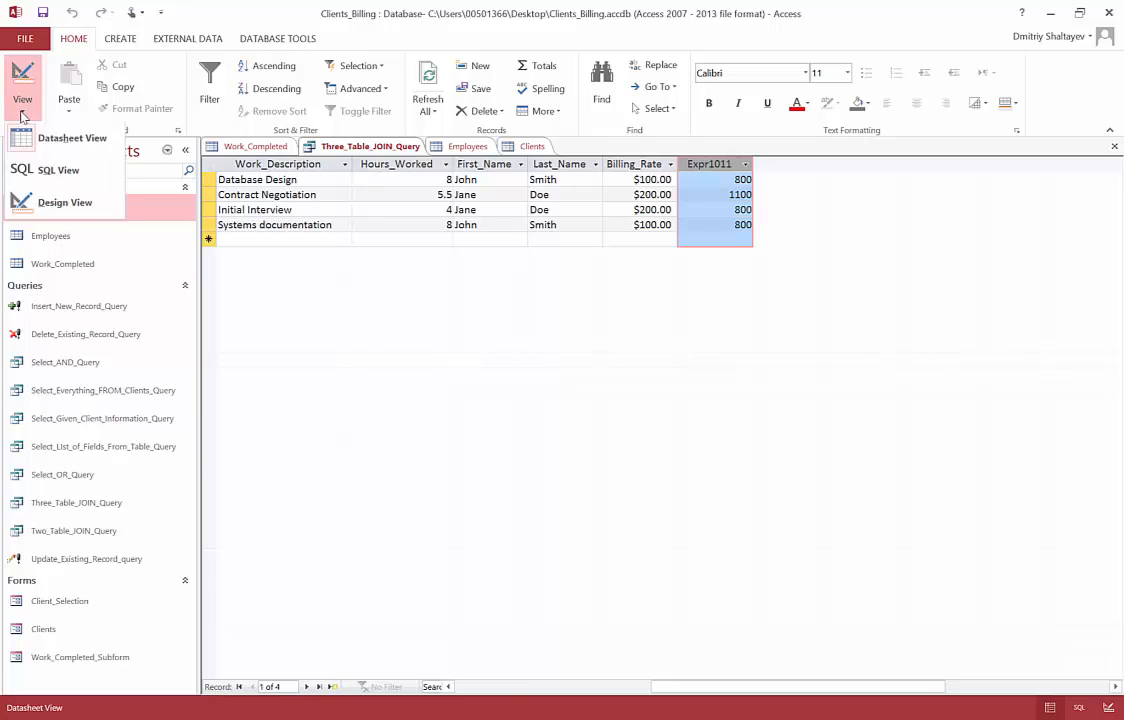
left_click(60, 172)
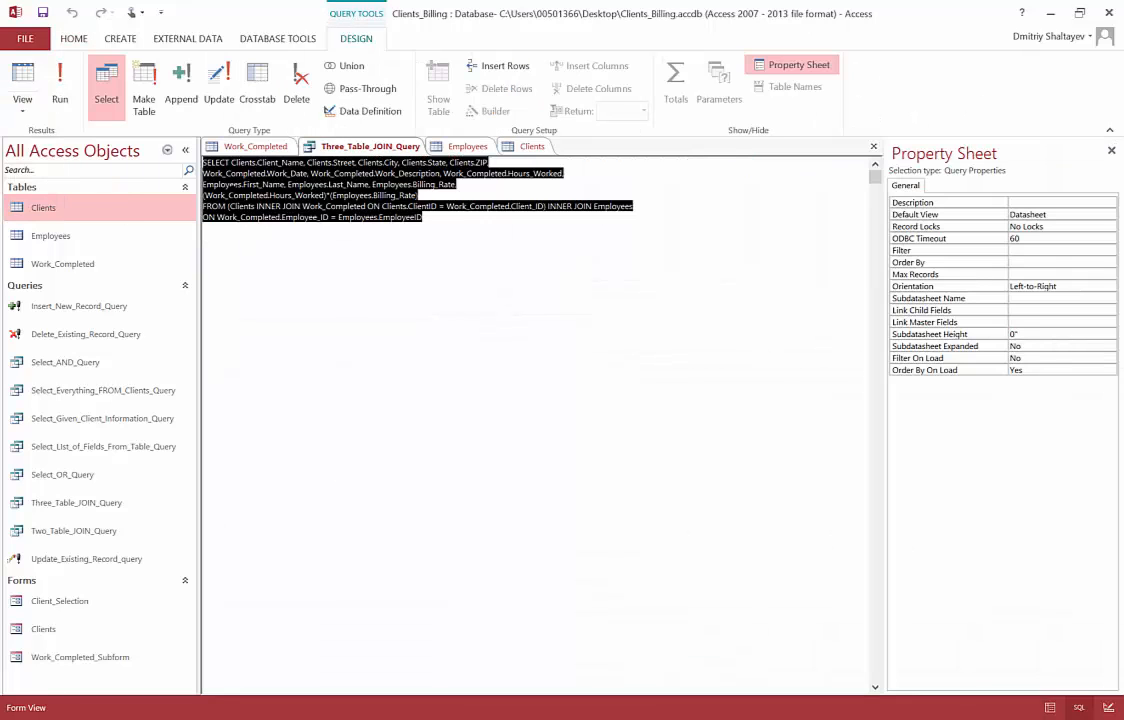
left_click(462, 200)
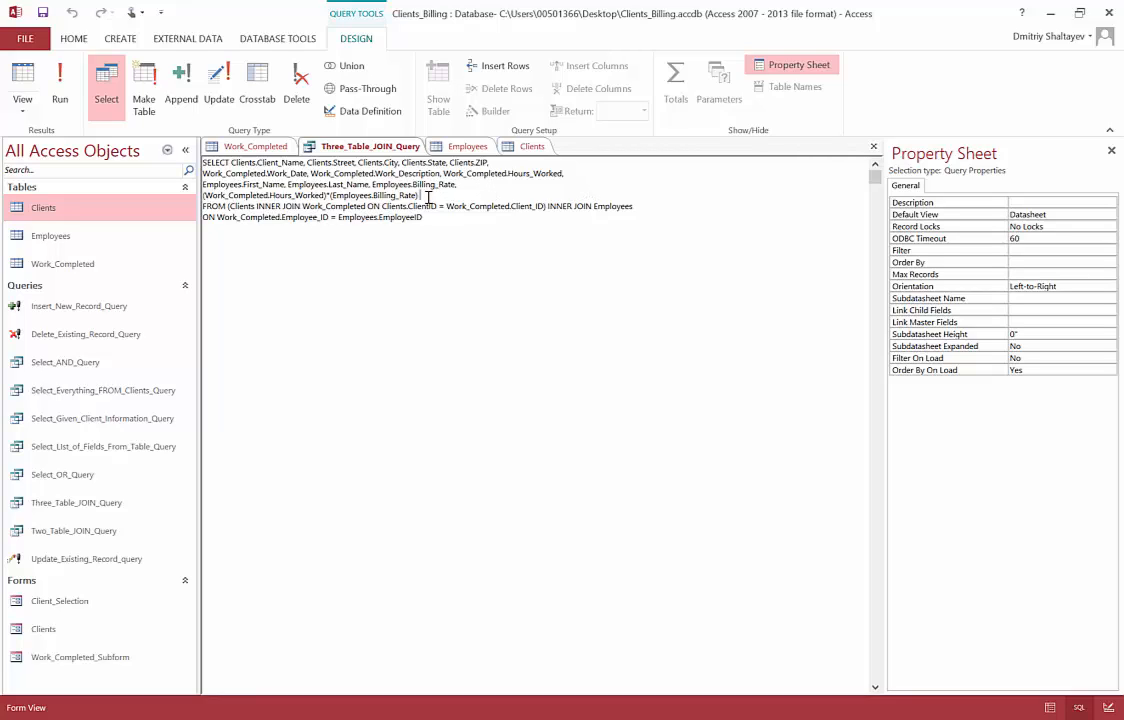
type("AS")
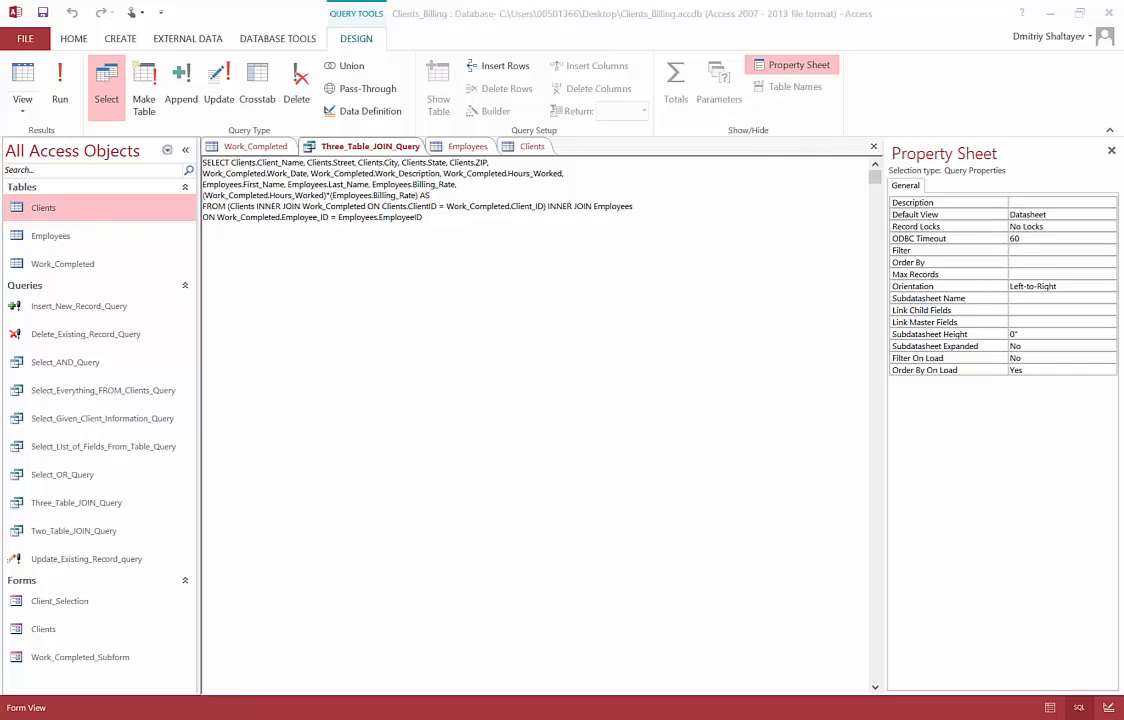
key("alt+Tab")
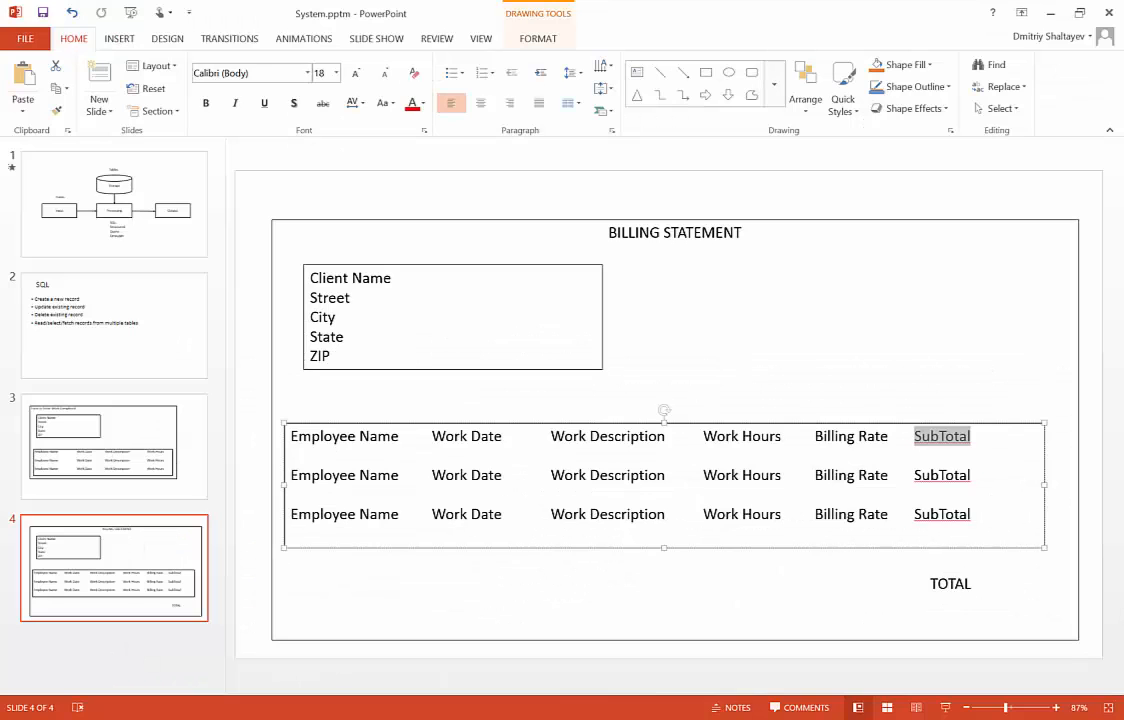
key("alt+Tab")
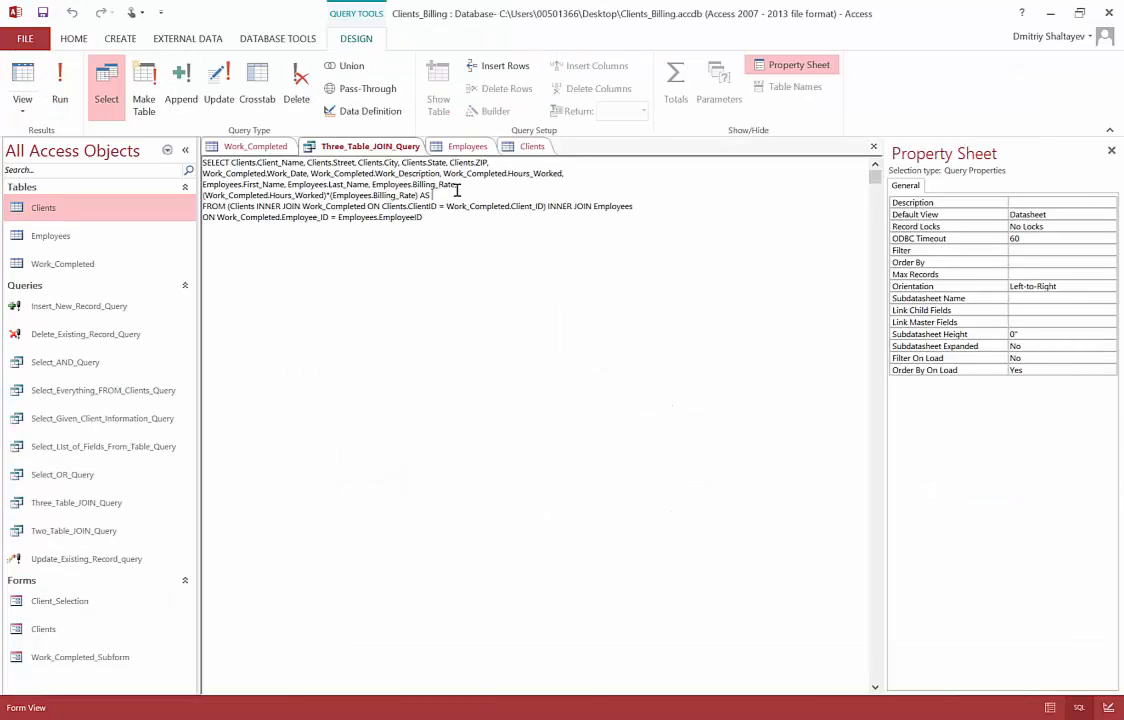
type("SubTotal")
left_click(60, 95)
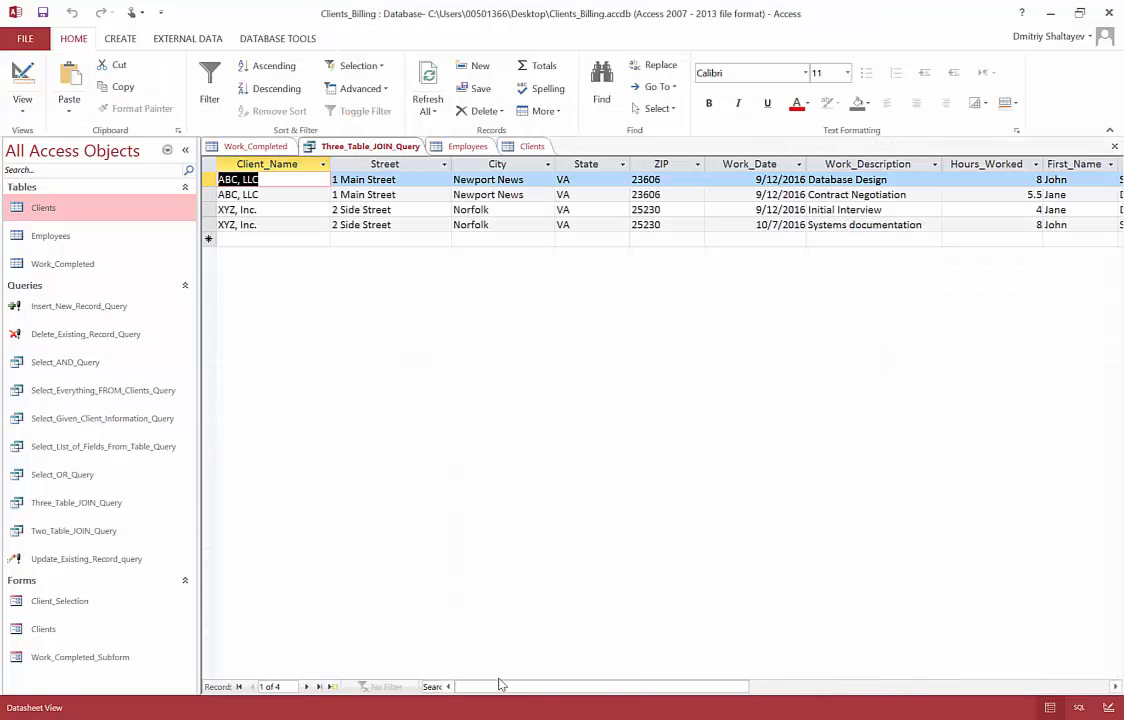
left_click_drag(500, 686, 762, 688)
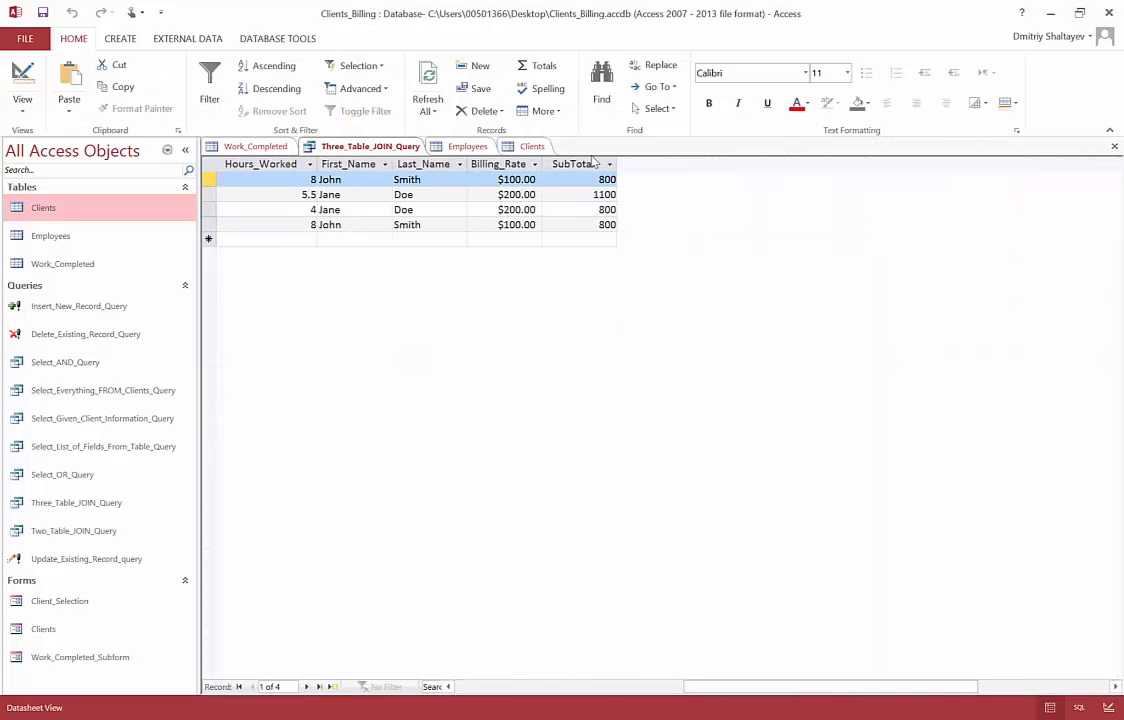
left_click_drag(590, 180, 621, 178)
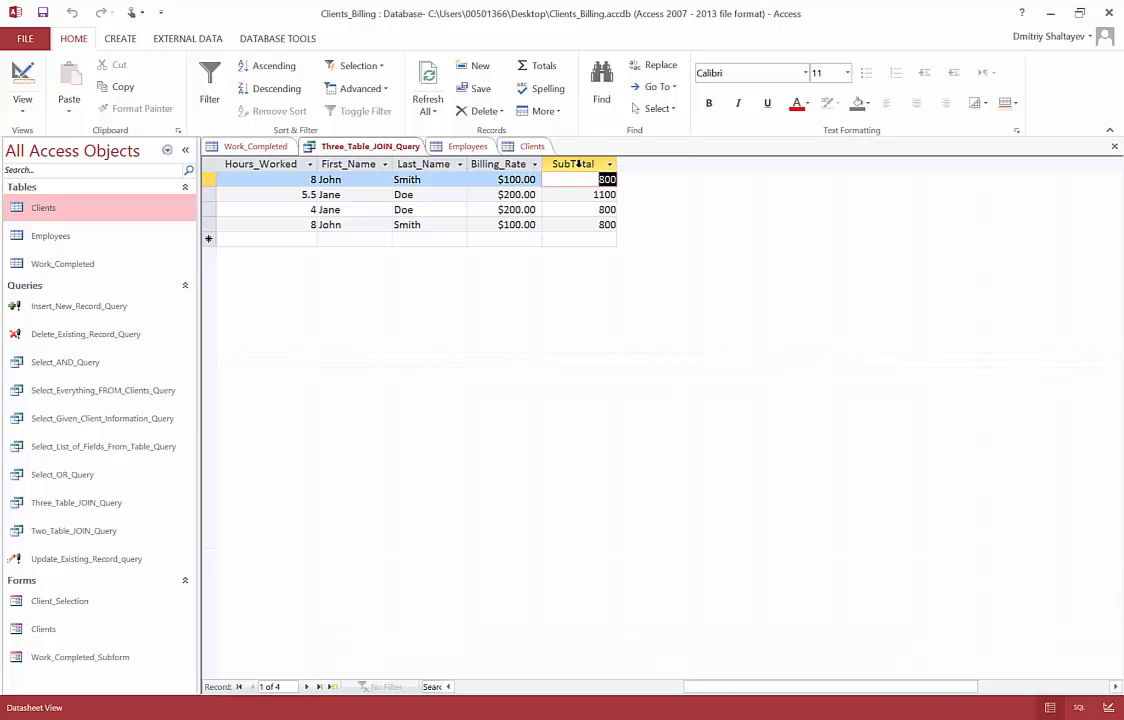
Step: Check the SubTotal column's heading and first value in the query results, and save Three_Table_JOIN_Query
left_click(588, 164)
left_click(603, 179)
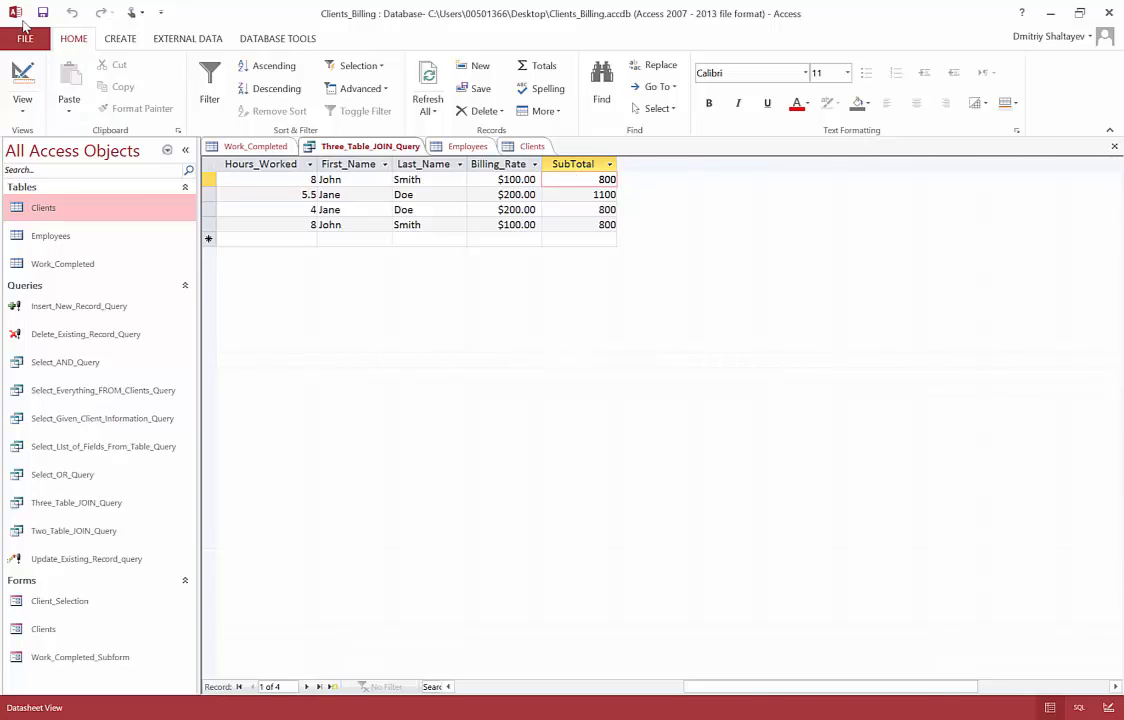
left_click(42, 14)
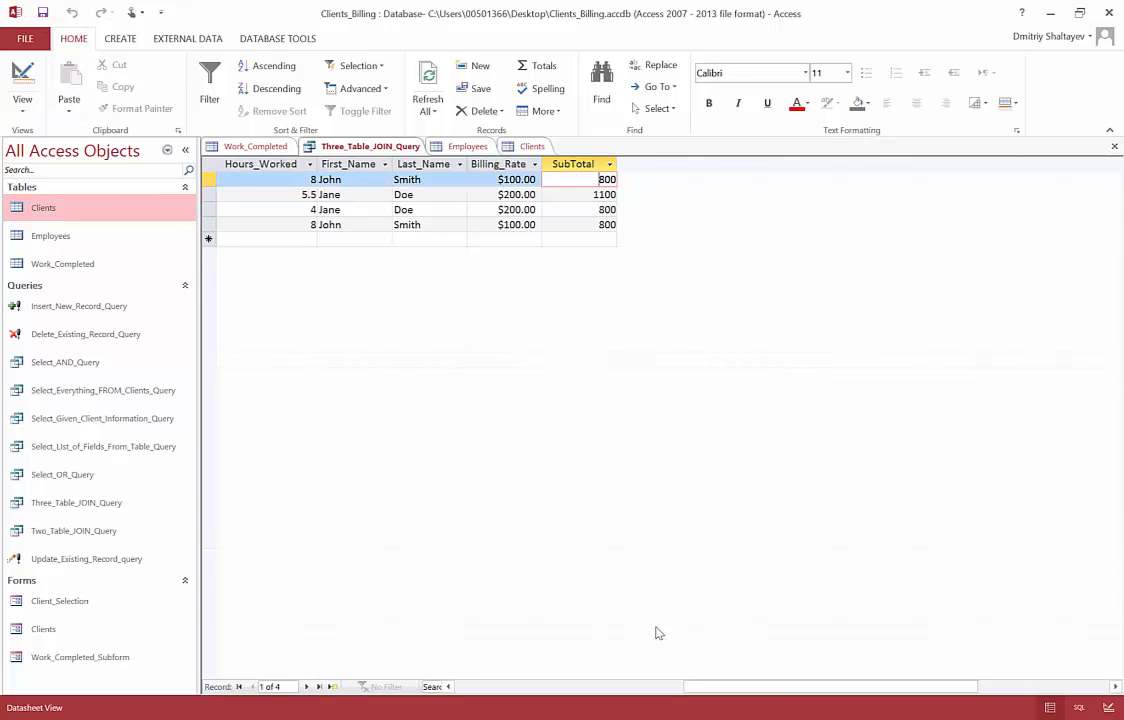
Step: Review the query's result columns from Client_Name through the calculated SubTotal field
left_click(503, 689)
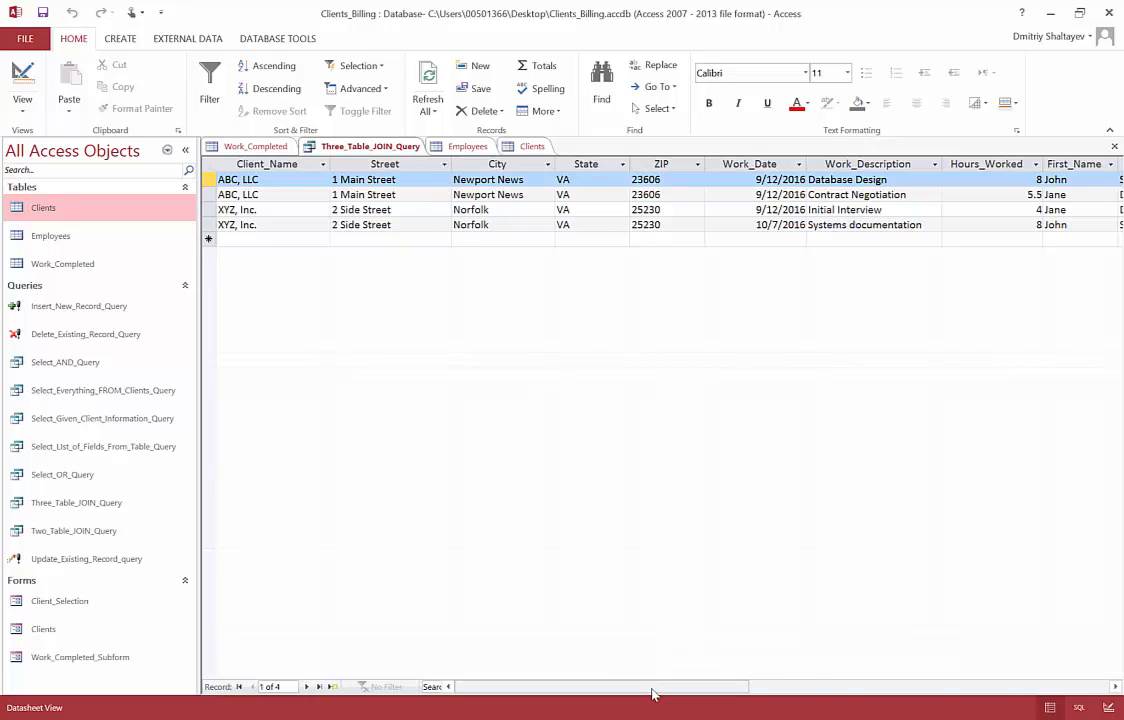
left_click_drag(653, 688, 866, 690)
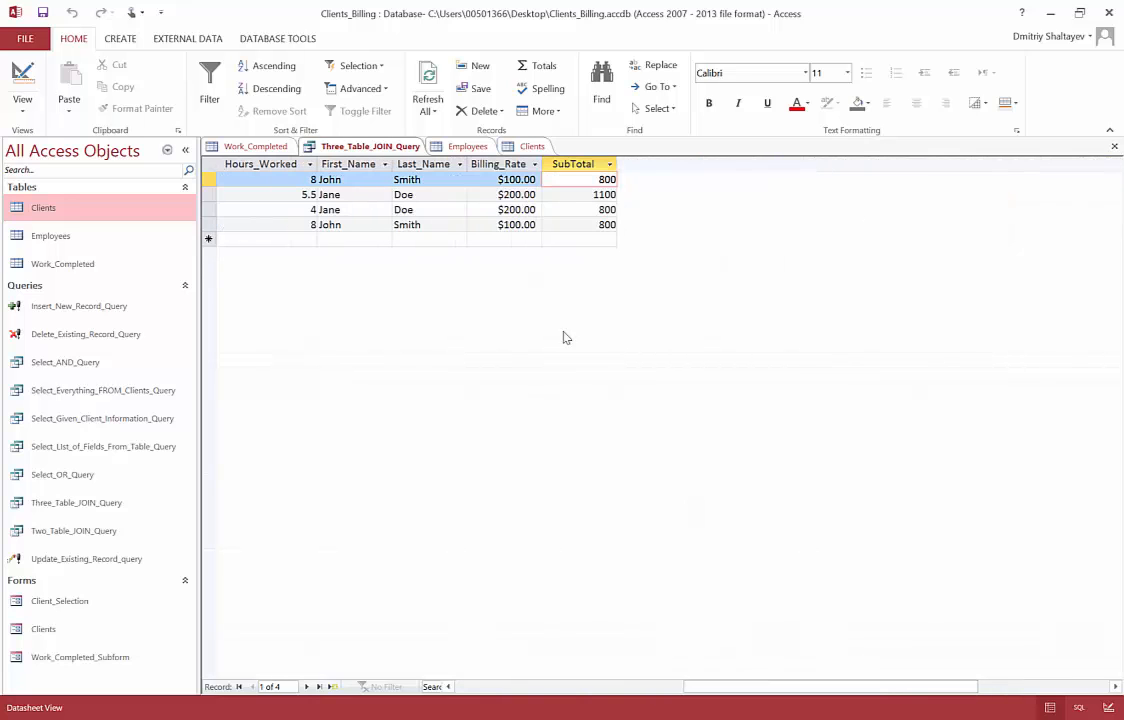
left_click(574, 164)
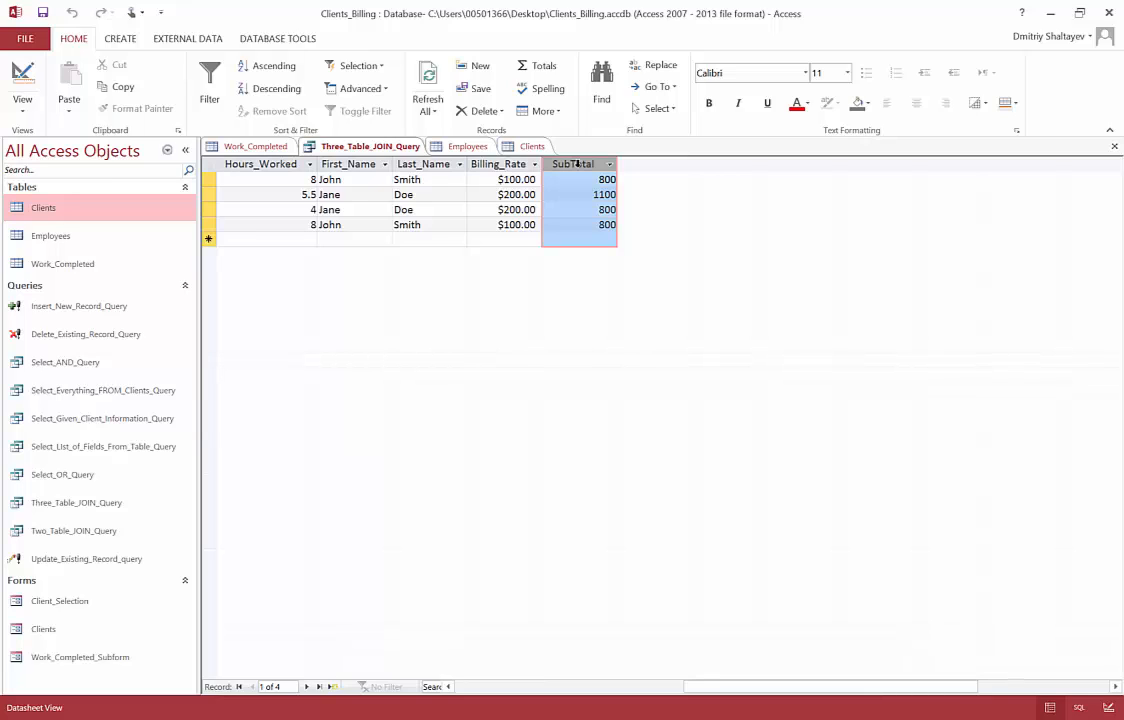
left_click(577, 690)
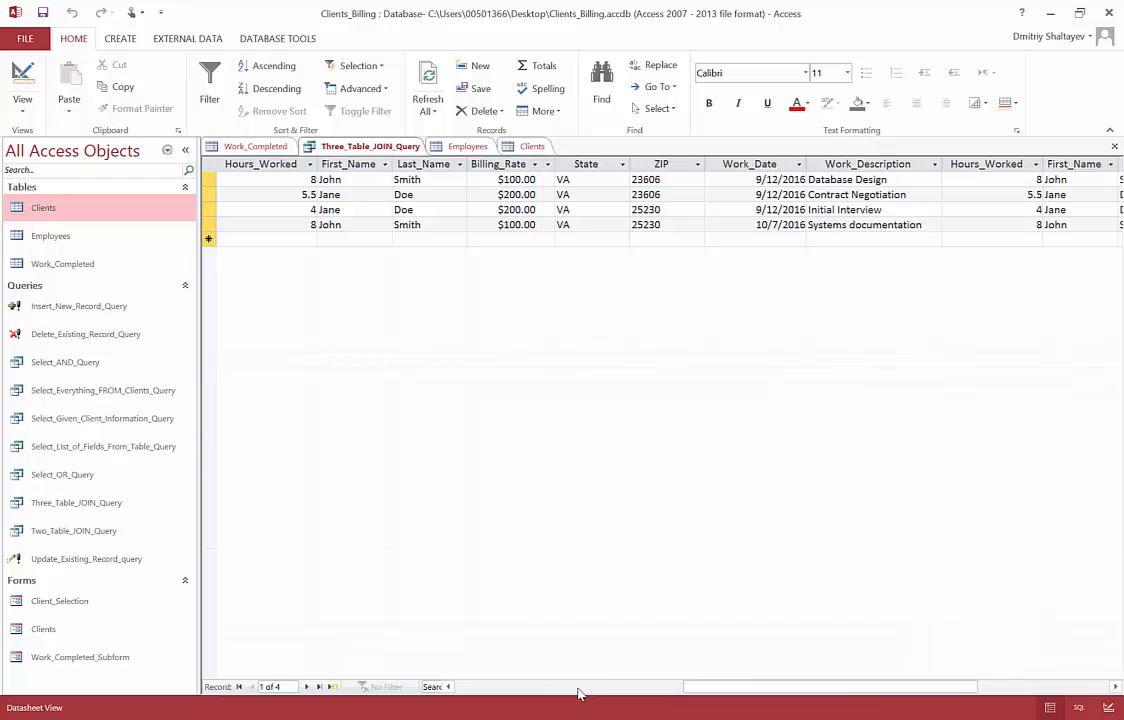